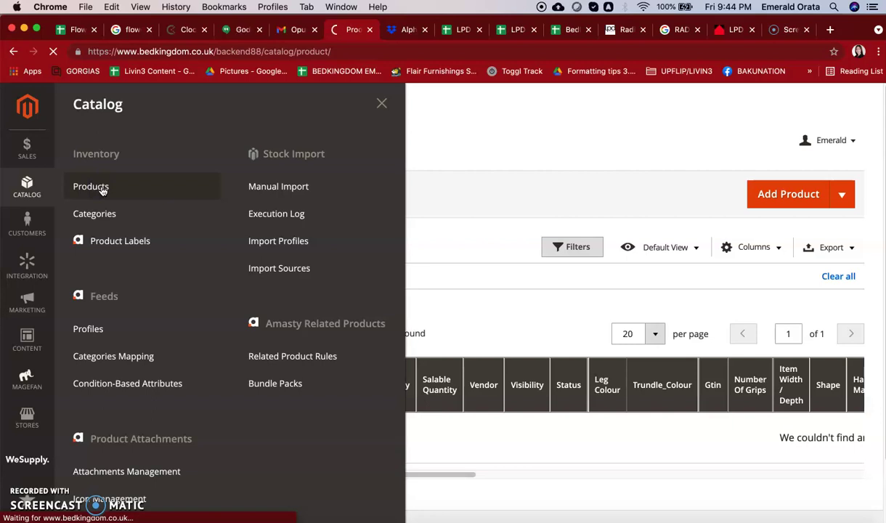
# - Open the catalog's product list and start a new product
pyautogui.click(119, 192)
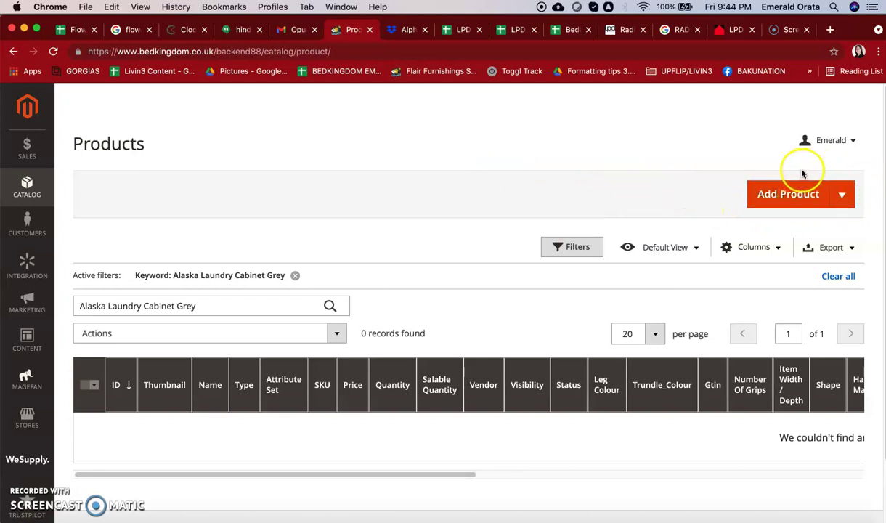
pyautogui.click(791, 196)
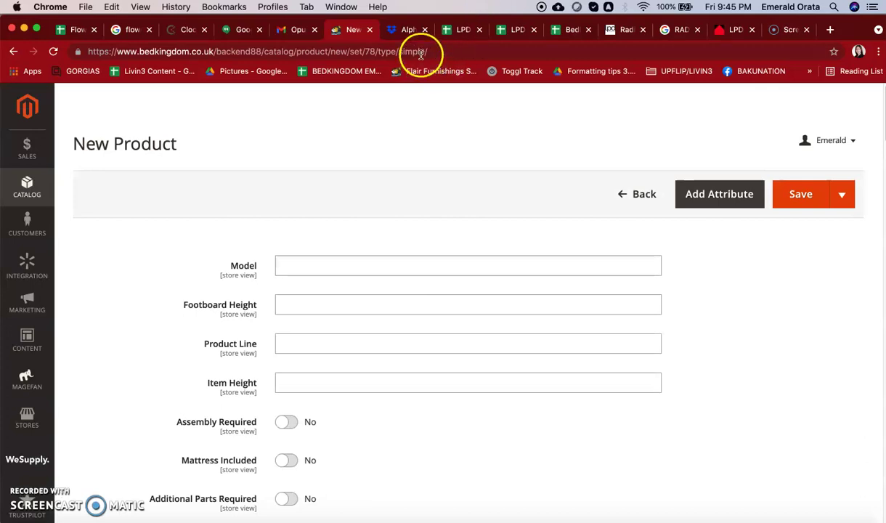
# - Check the Radiance Velvet Diamante Chairs in the LPD price list and search the LPD Furniture website for "radiance"
pyautogui.click(450, 31)
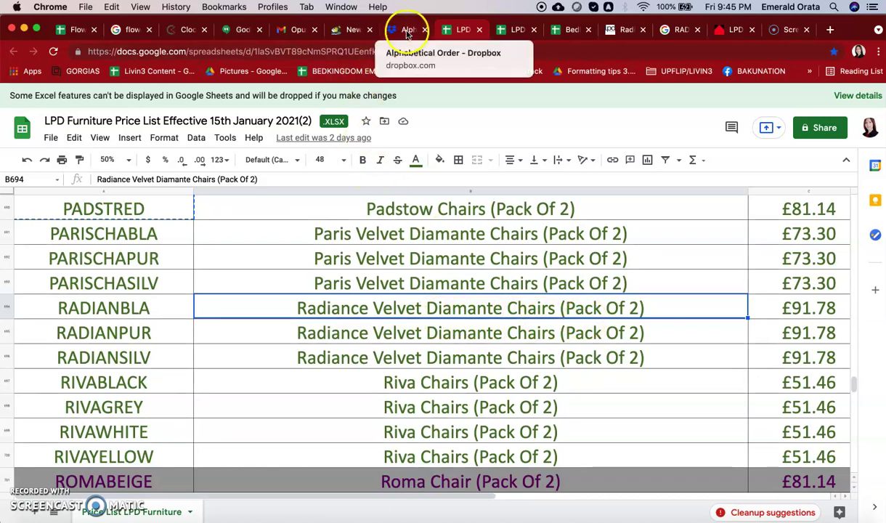
pyautogui.click(344, 33)
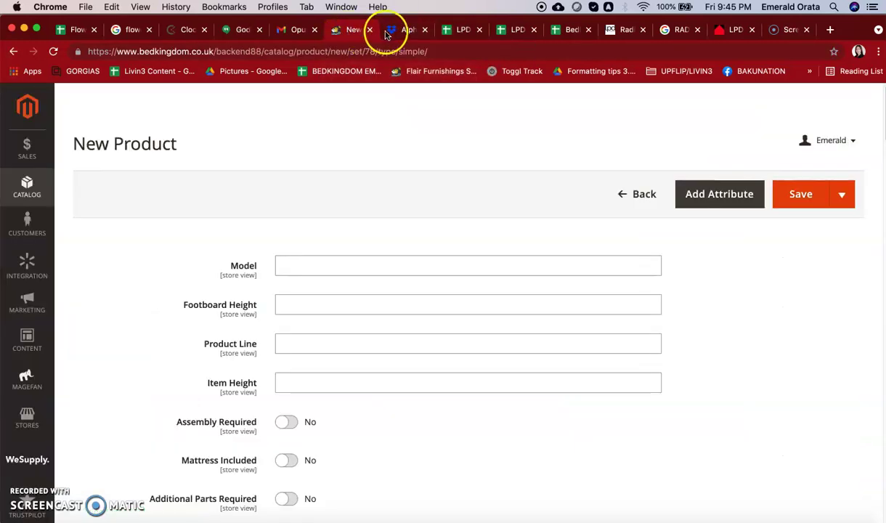
pyautogui.click(458, 33)
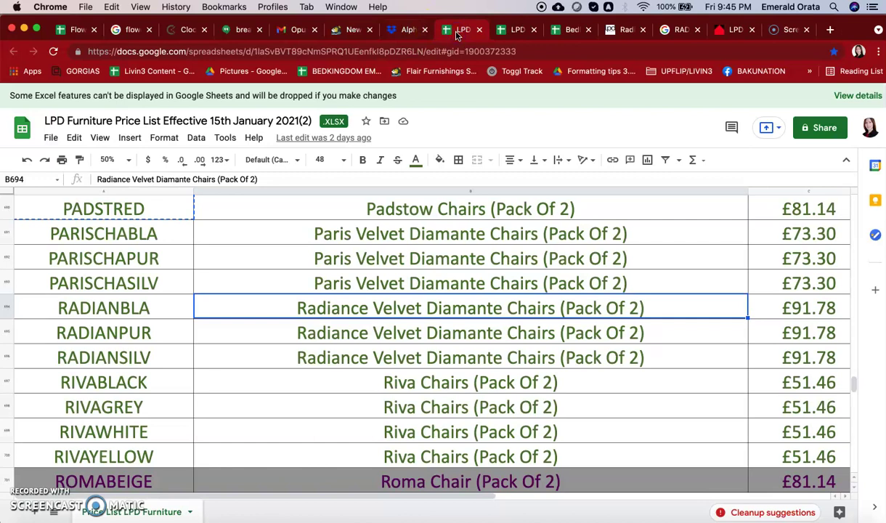
pyautogui.click(621, 31)
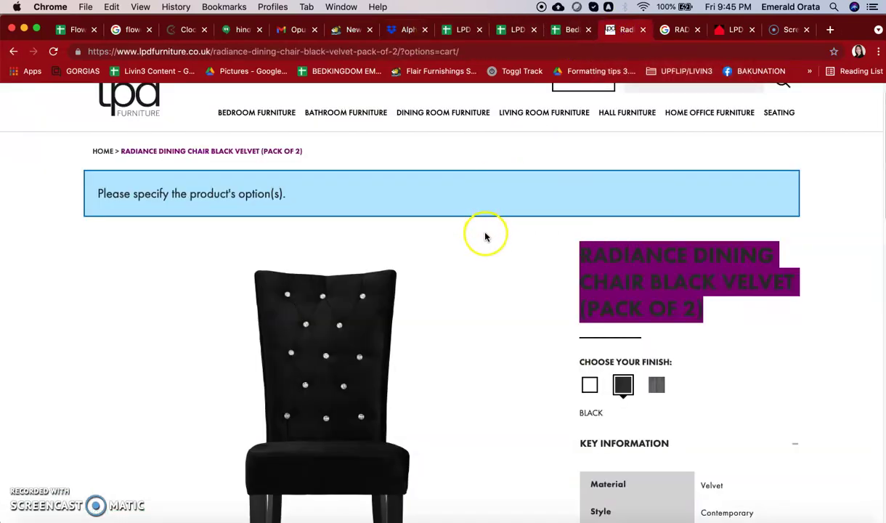
pyautogui.scroll(1, 486, 233)
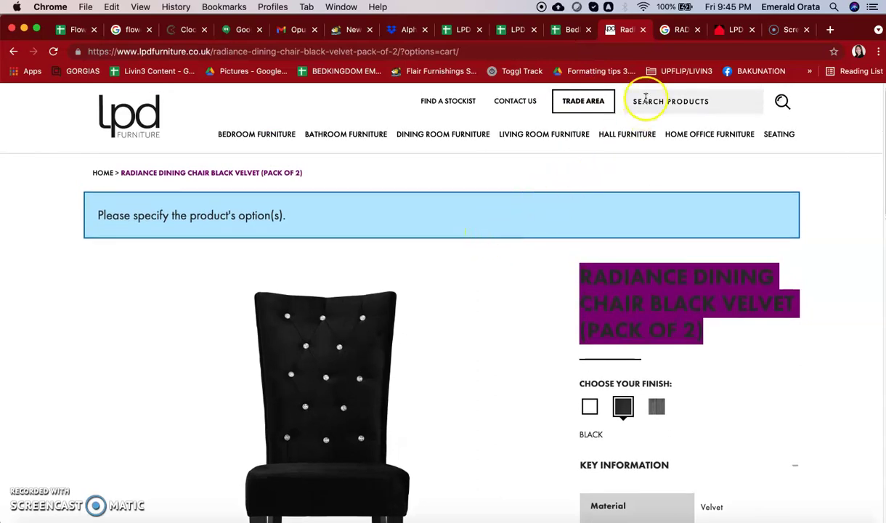
pyautogui.click(645, 99)
pyautogui.write('radiance')
pyautogui.click(782, 102)
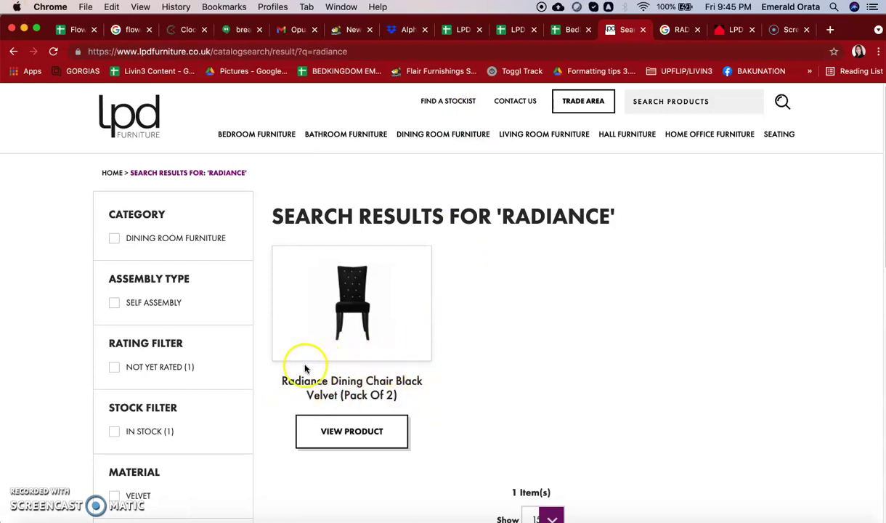
# - Open the Radiance Dining Chair Black Velvet (Pack of 2) product page on the LPD website and copy its title
pyautogui.click(460, 30)
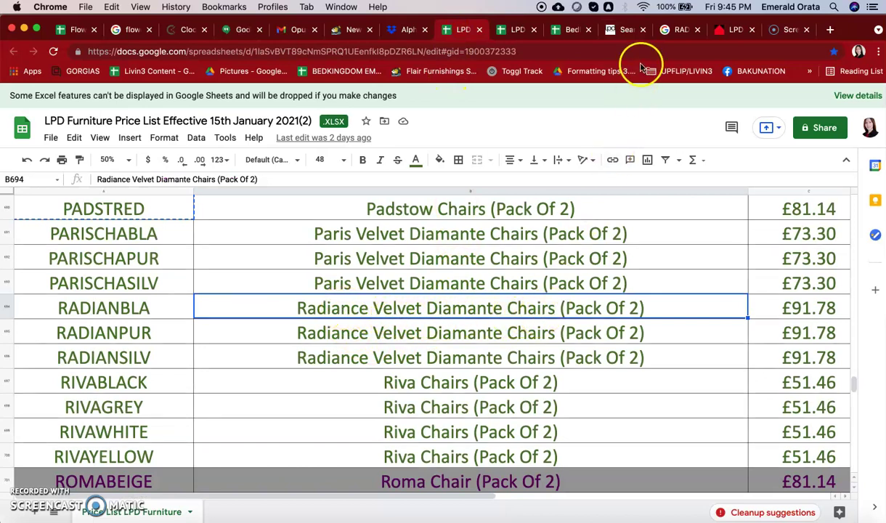
pyautogui.click(615, 30)
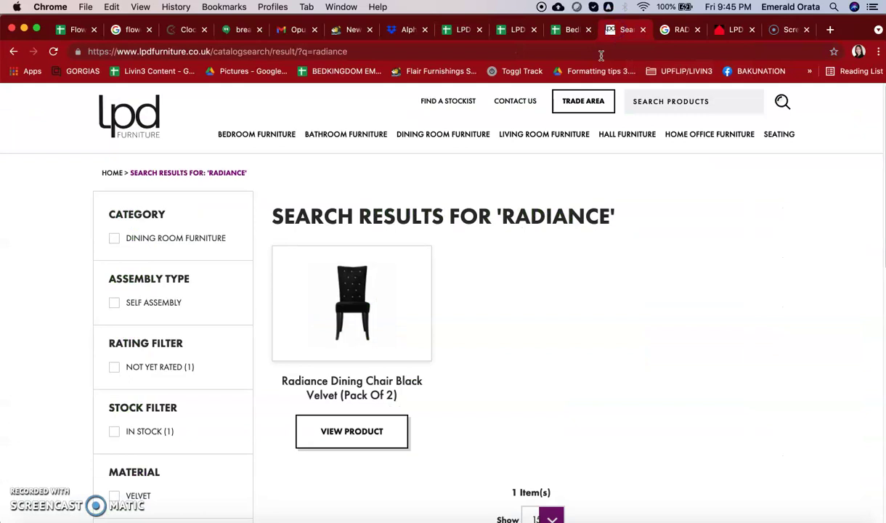
pyautogui.click(348, 435)
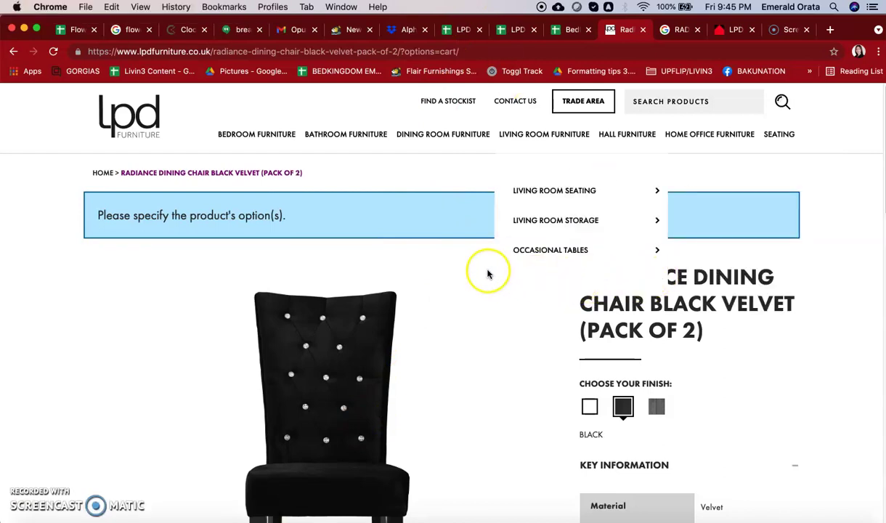
pyautogui.moveTo(582, 271); pyautogui.dragTo(691, 330)
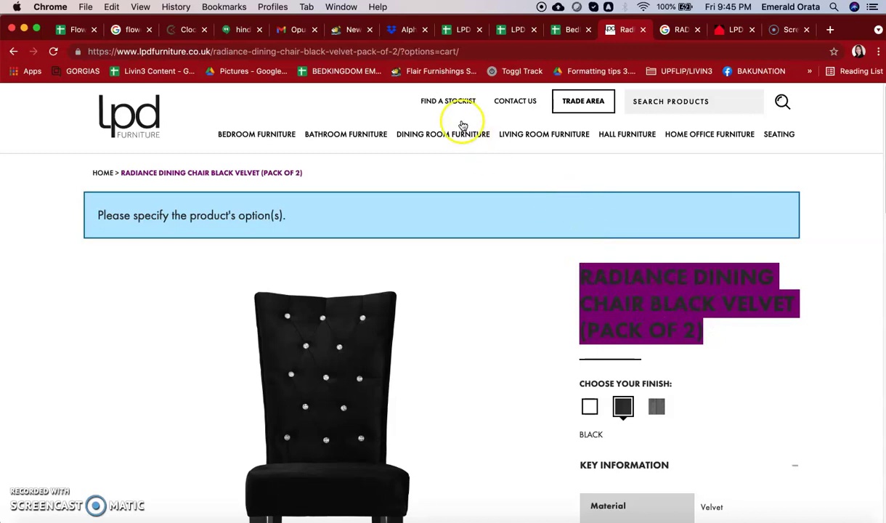
# - Return to the new product form in Magento and set Enable Product to No
pyautogui.click(337, 30)
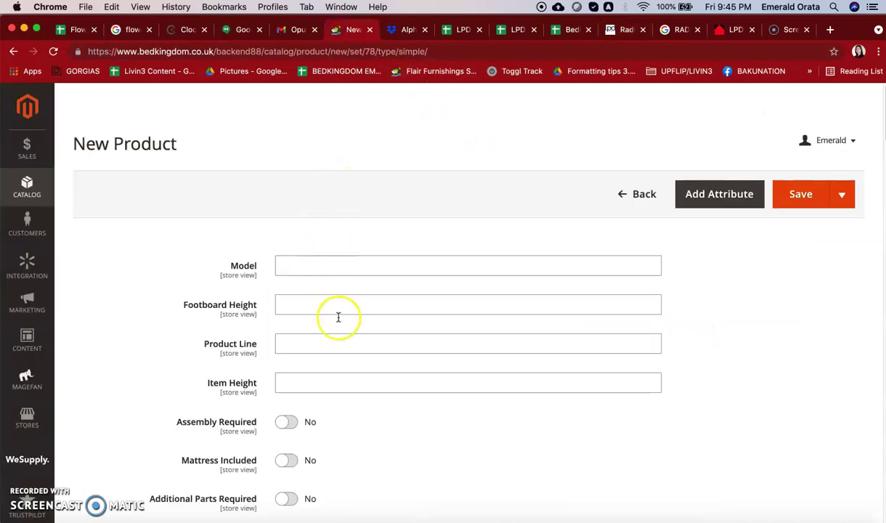
pyautogui.scroll(-2, 350, 376)
pyautogui.scroll(-6, 350, 379)
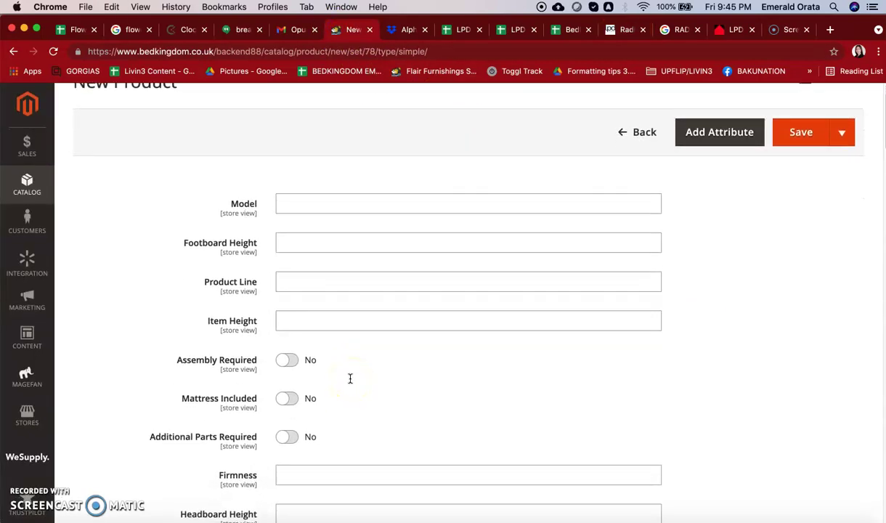
pyautogui.scroll(-8, 350, 379)
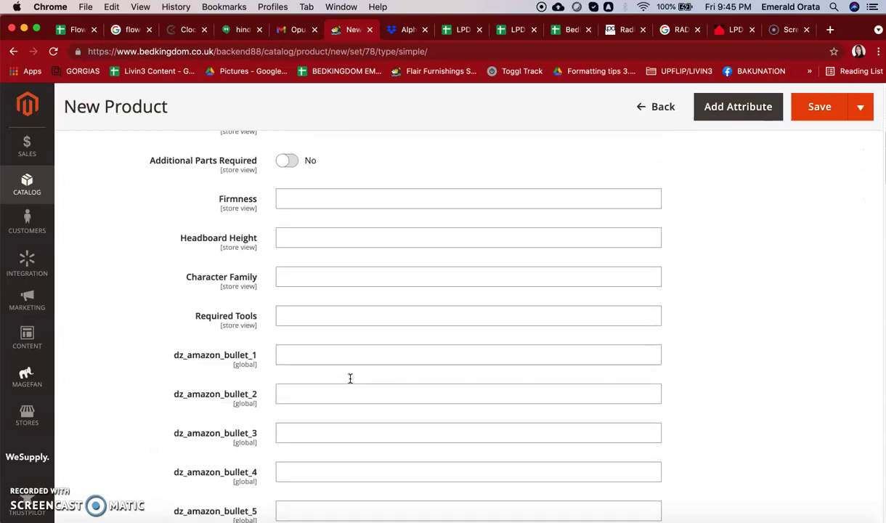
pyautogui.scroll(-3, 350, 378)
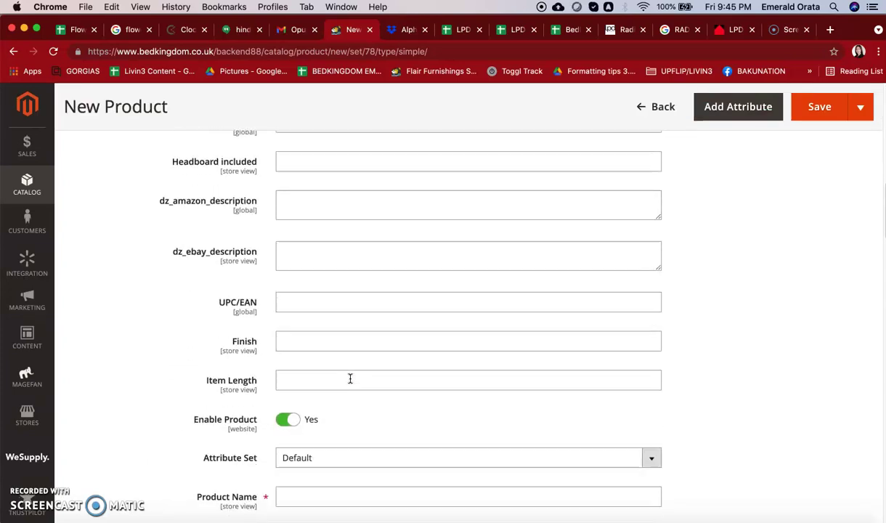
pyautogui.click(288, 401)
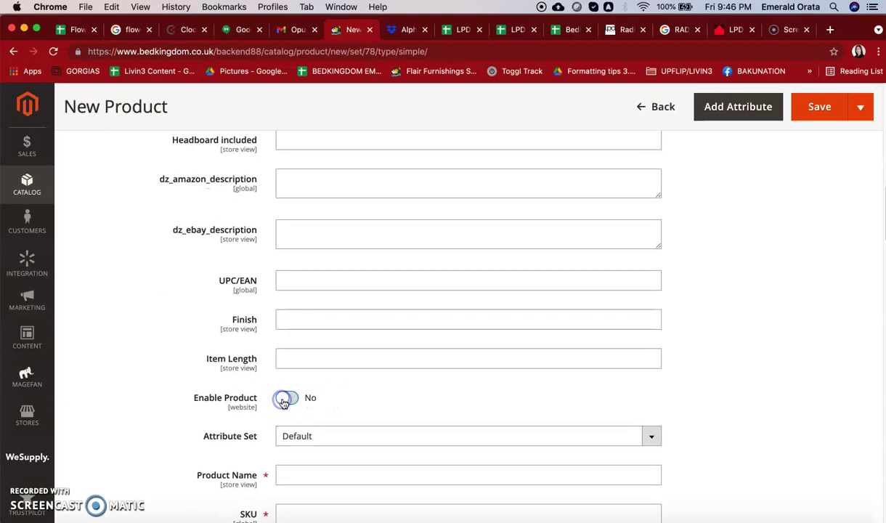
# - Change the new product's attribute set to Migration_Furniture
pyautogui.scroll(-3, 411, 389)
pyautogui.click(416, 348)
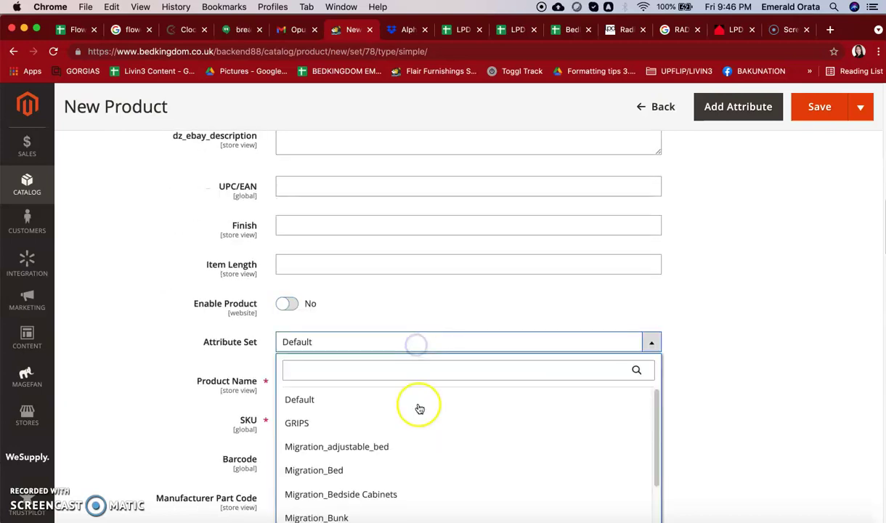
pyautogui.scroll(-3, 416, 408)
pyautogui.scroll(-1, 421, 432)
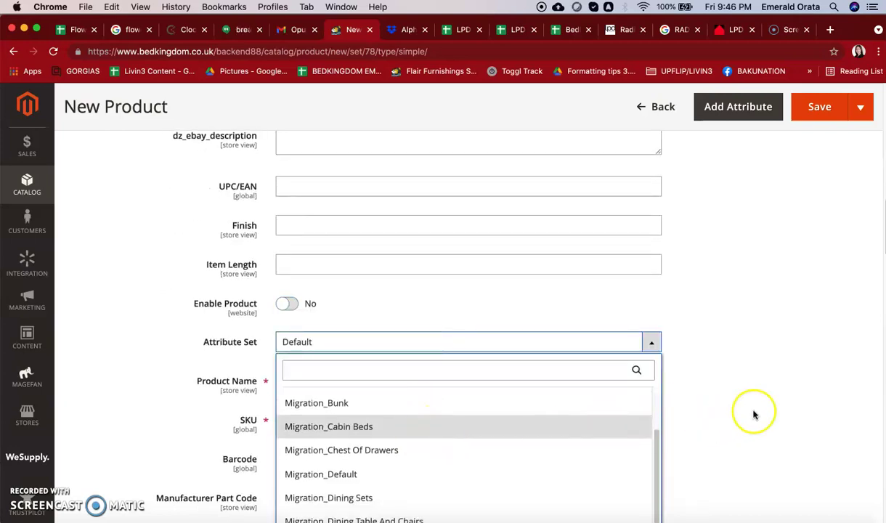
pyautogui.scroll(-5, 754, 411)
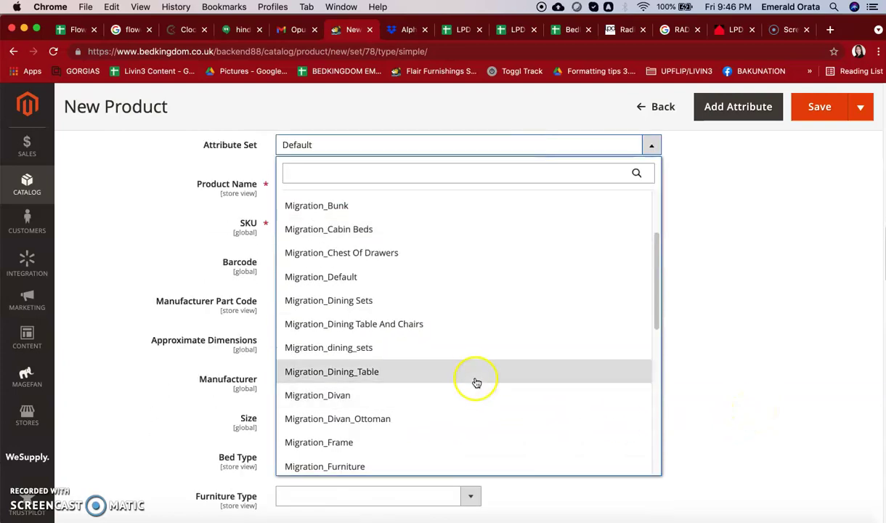
pyautogui.scroll(-3, 473, 367)
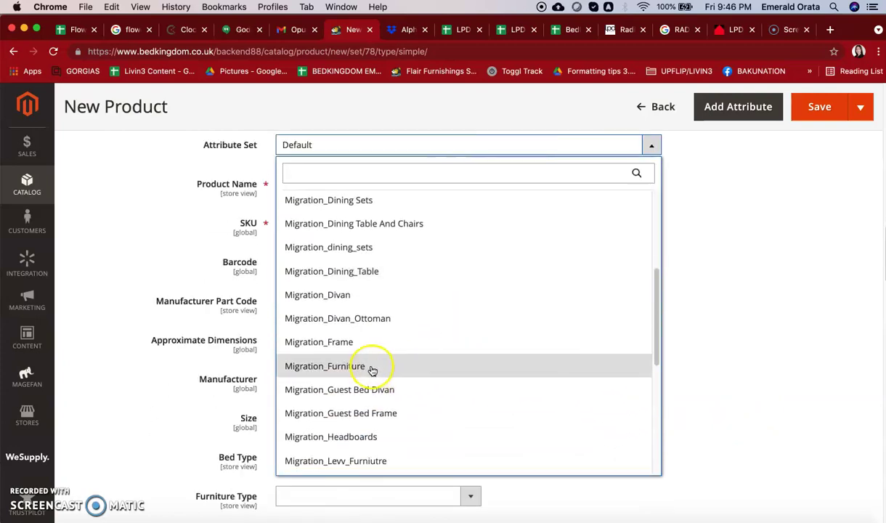
pyautogui.click(361, 369)
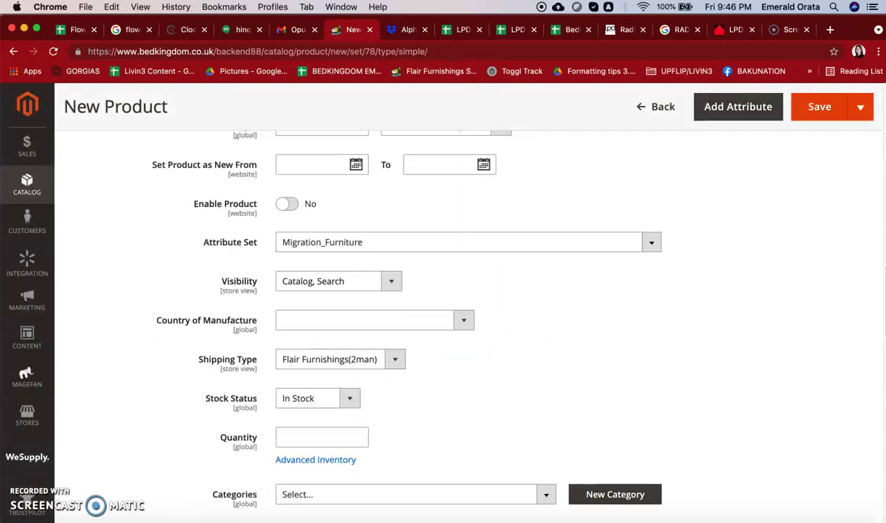
# - Review the price section of the form and check the competitor's price for the LPD Radiance dining chairs on the Bradfords page
pyautogui.scroll(5, 459, 200)
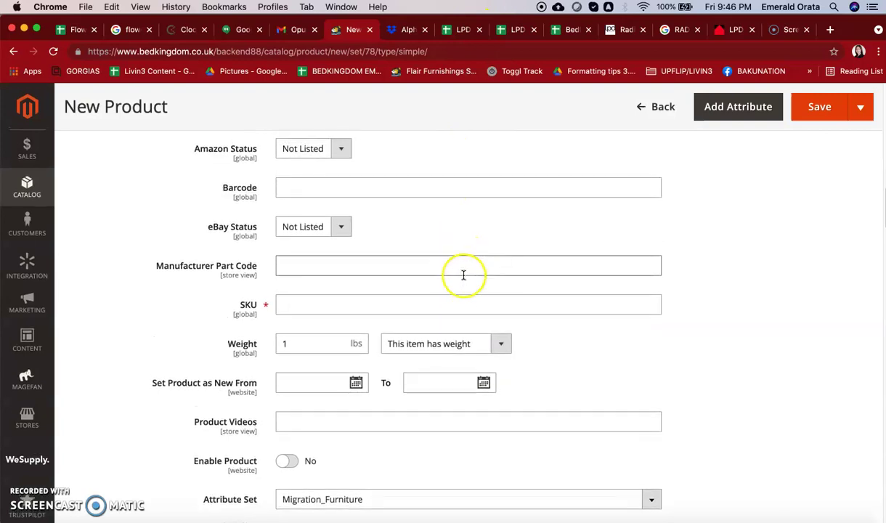
pyautogui.scroll(4, 466, 291)
pyautogui.scroll(2, 465, 292)
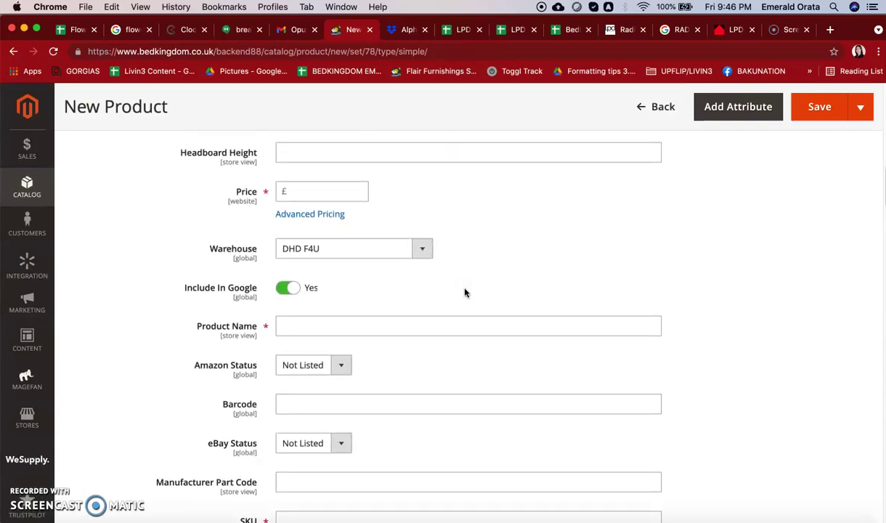
pyautogui.scroll(2, 465, 293)
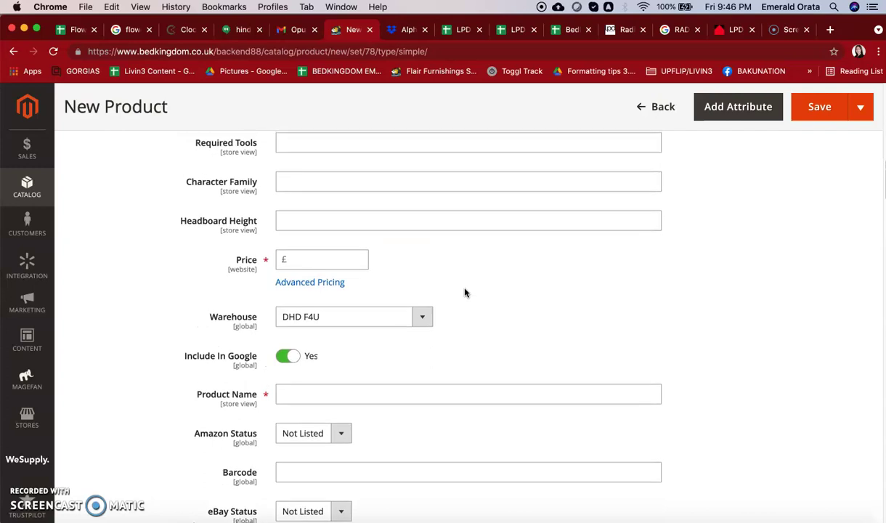
pyautogui.scroll(5, 465, 293)
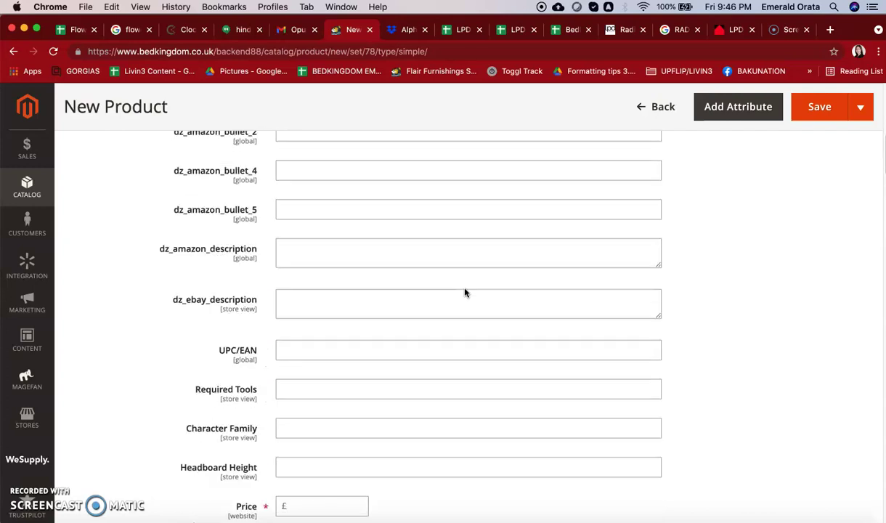
pyautogui.scroll(-4, 465, 293)
pyautogui.scroll(-2, 465, 293)
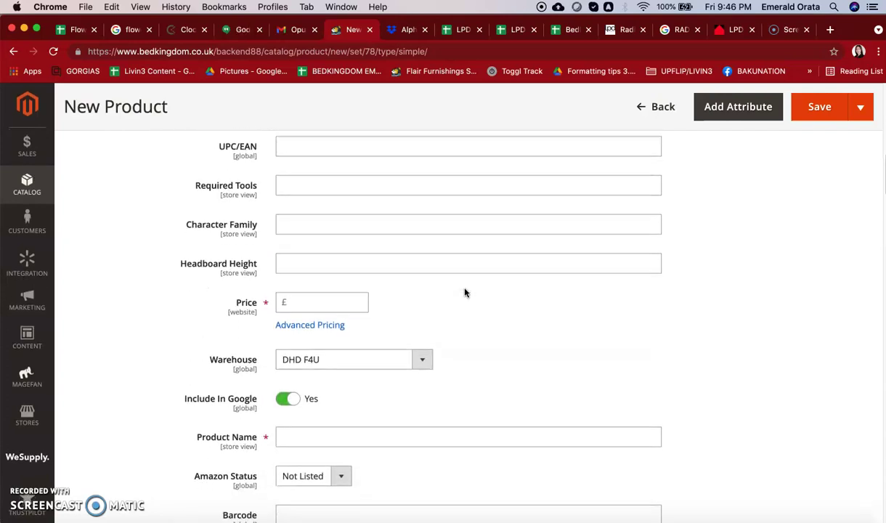
pyautogui.click(718, 35)
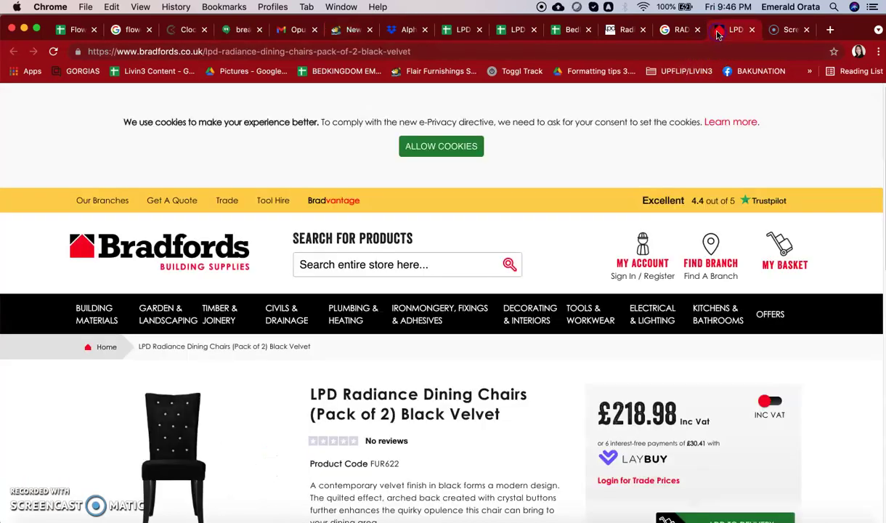
pyautogui.scroll(-1, 696, 328)
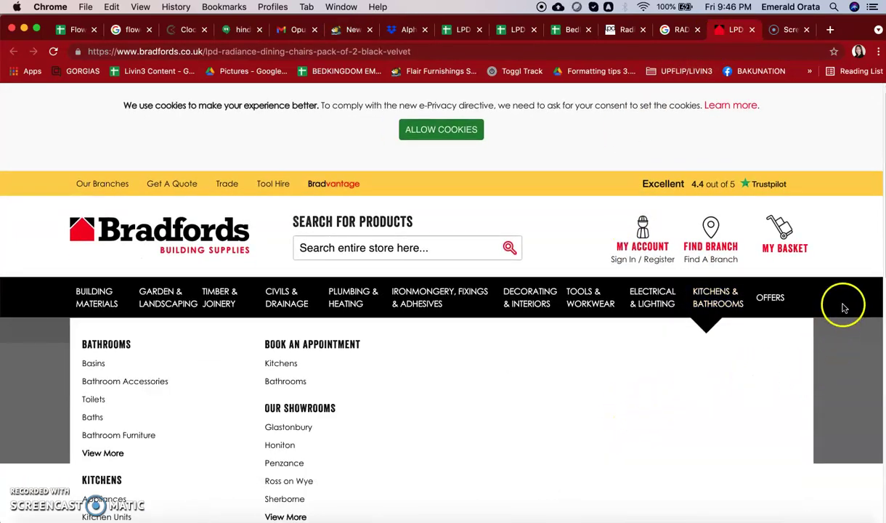
pyautogui.scroll(-3, 842, 312)
pyautogui.scroll(-2, 847, 322)
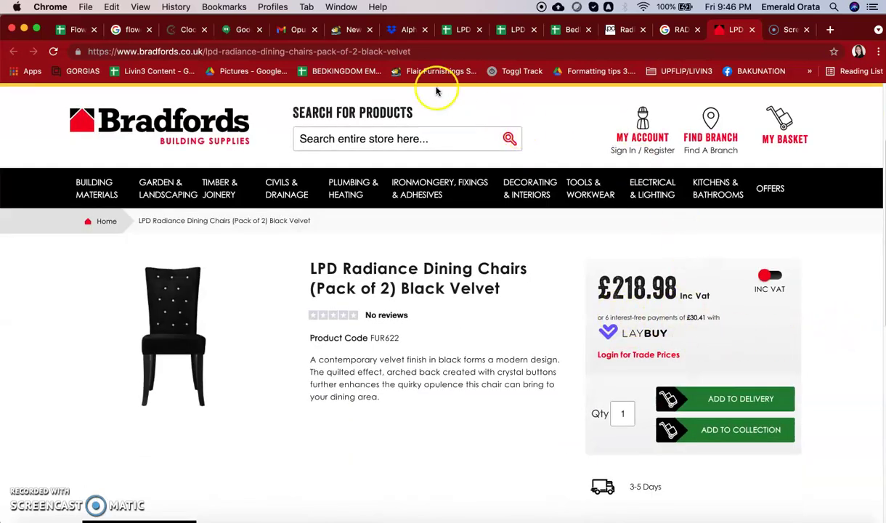
# - Set the new product's price to £217.99 in the Magento form
pyautogui.click(343, 34)
pyautogui.click(298, 292)
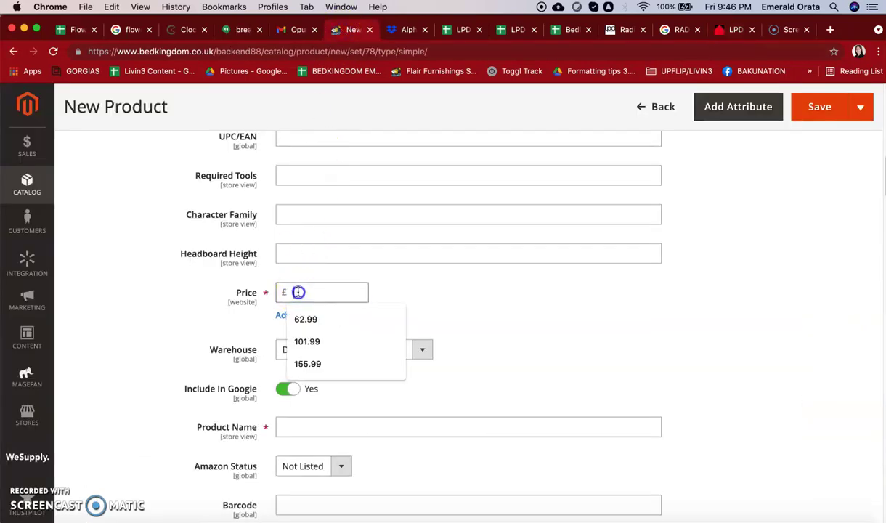
pyautogui.write('217')
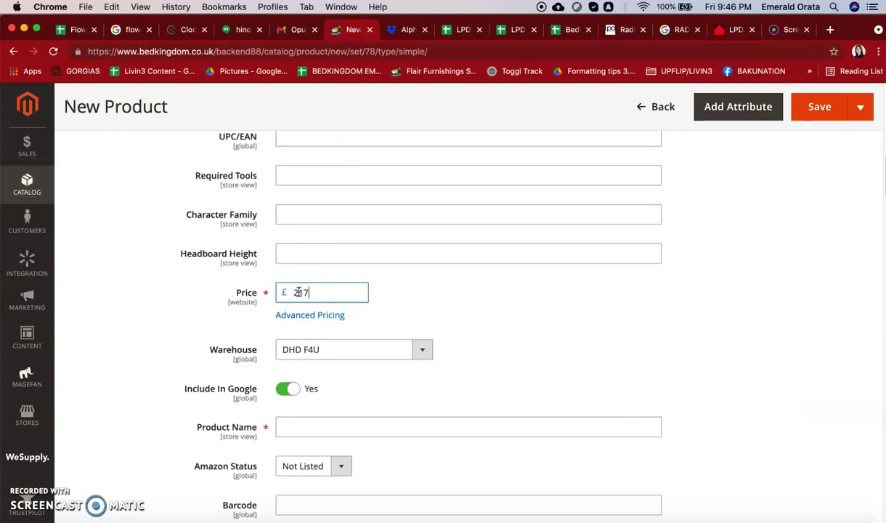
pyautogui.write('.99')
pyautogui.click(654, 310)
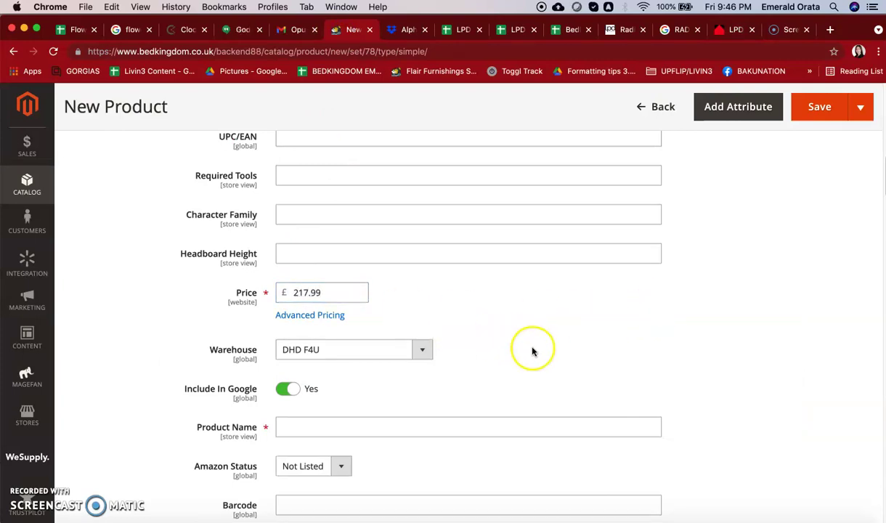
# - Enter "RADIANCE DINING CHAIR BLACK VELVET (PACK OF 2)" as the product name and put the brand prefix LPD in front of it
pyautogui.scroll(-1, 538, 357)
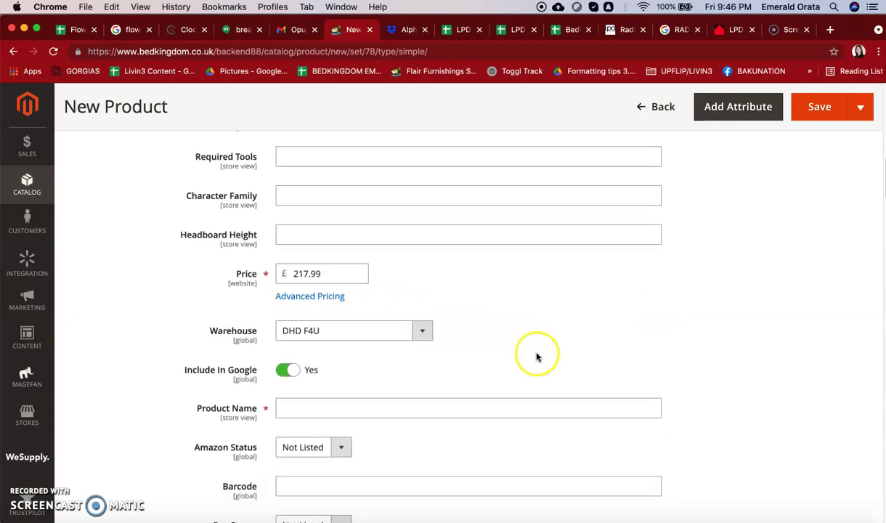
pyautogui.click(437, 404)
pyautogui.write('RADIANCE DINING CHAIR BLACK VELVET (PACK OF 2)')
pyautogui.click(285, 411)
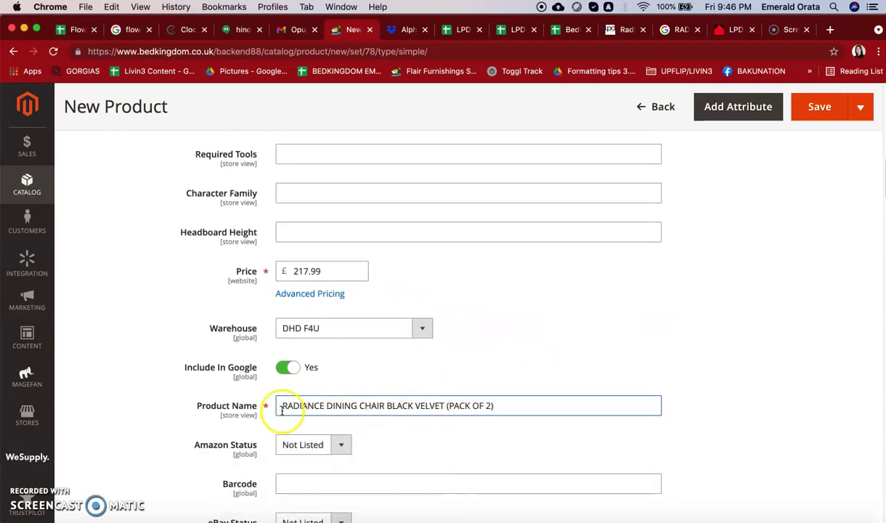
pyautogui.write('LP')
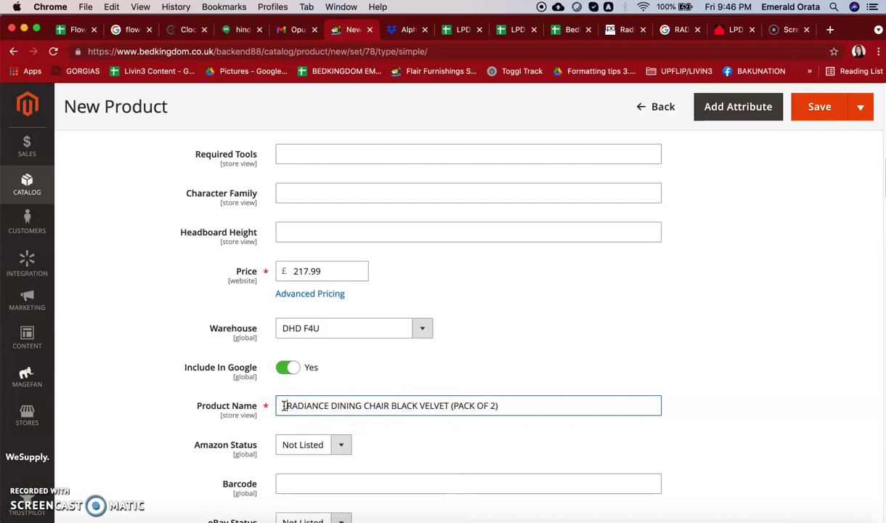
pyautogui.write('D R')
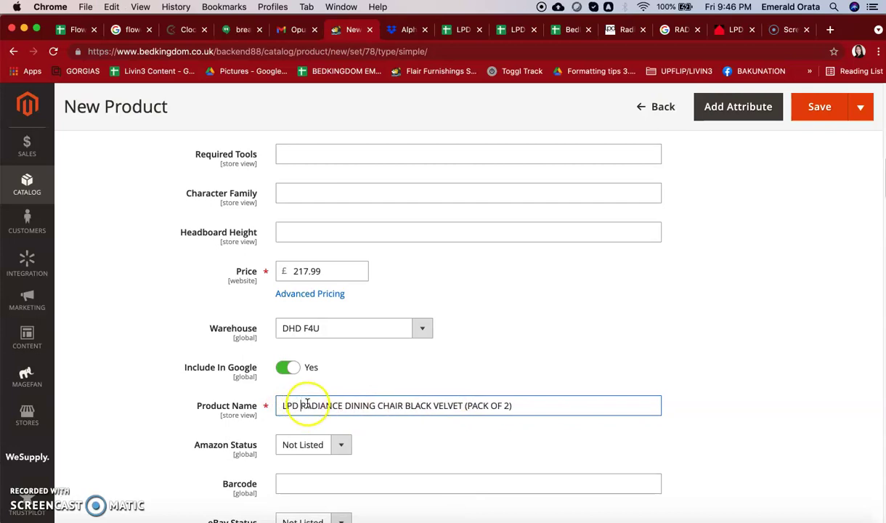
# - Rewrite the capitalised product name in title case so it reads "LPD Radiance Dining Chair Set of 2"
pyautogui.write('adiance')
pyautogui.click(361, 402)
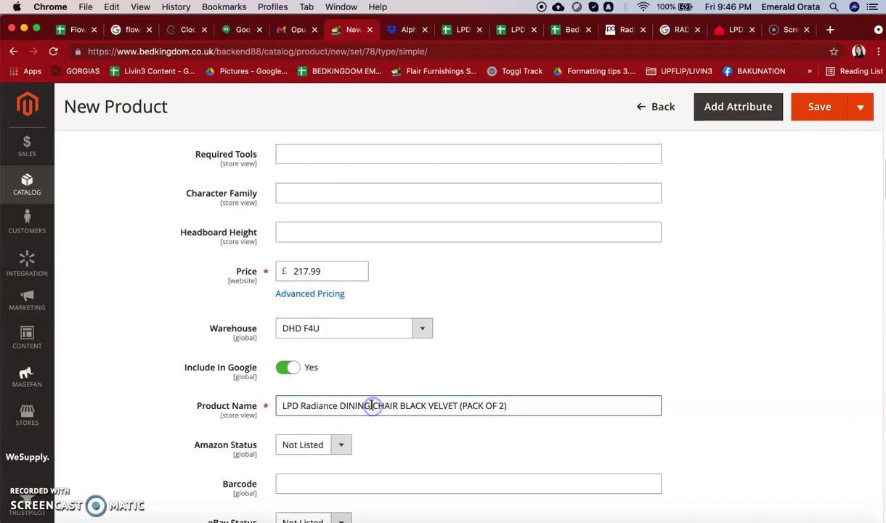
pyautogui.press('BackSpace')
pyautogui.press('BackSpace')
pyautogui.press('BackSpace')
pyautogui.press('BackSpace')
pyautogui.press('BackSpace')
pyautogui.write('ining')
pyautogui.click(403, 409)
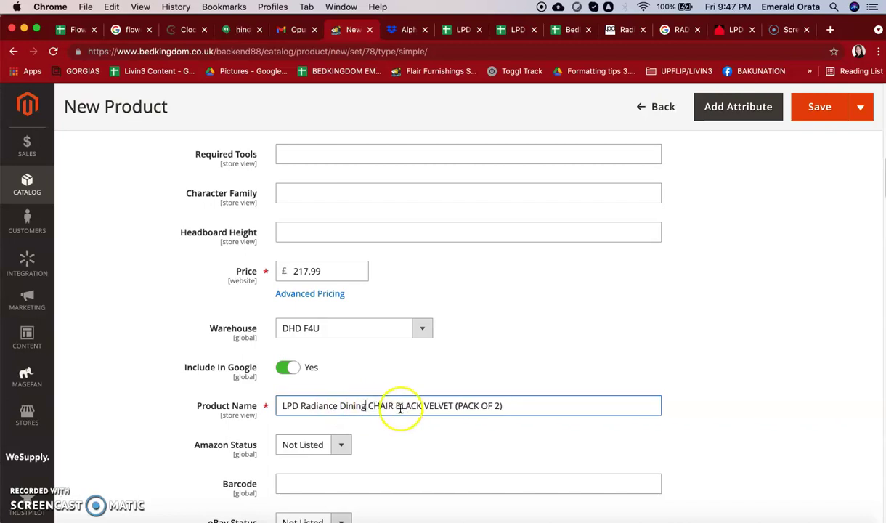
pyautogui.press('BackSpace')
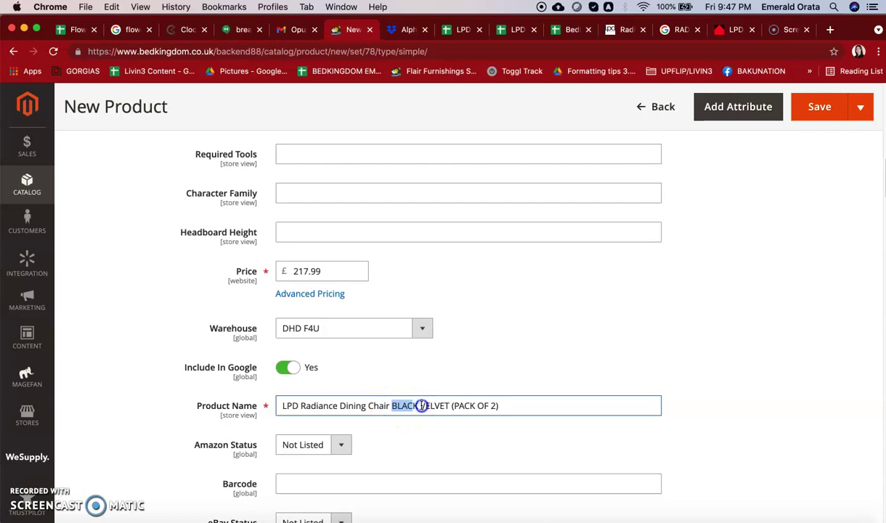
pyautogui.press('BackSpace')
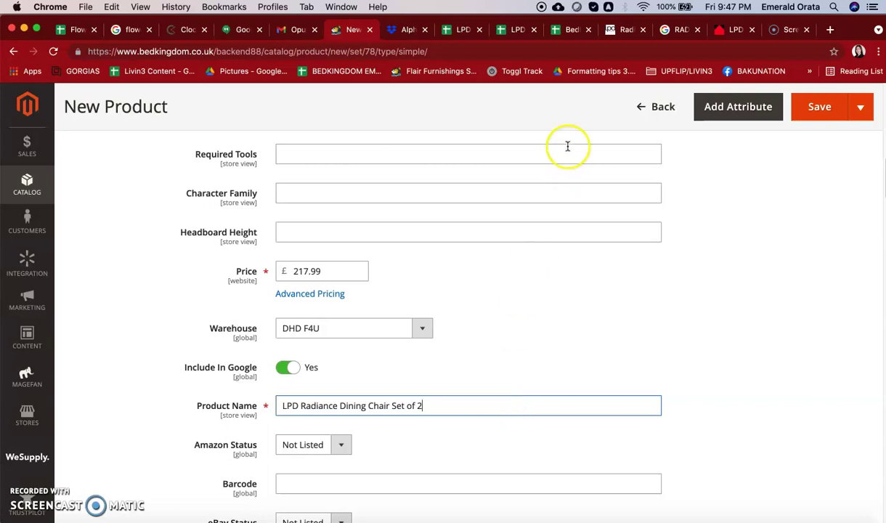
# - Check the product title and finish on the LPD Furniture page, and return to the new product form
pyautogui.click(615, 32)
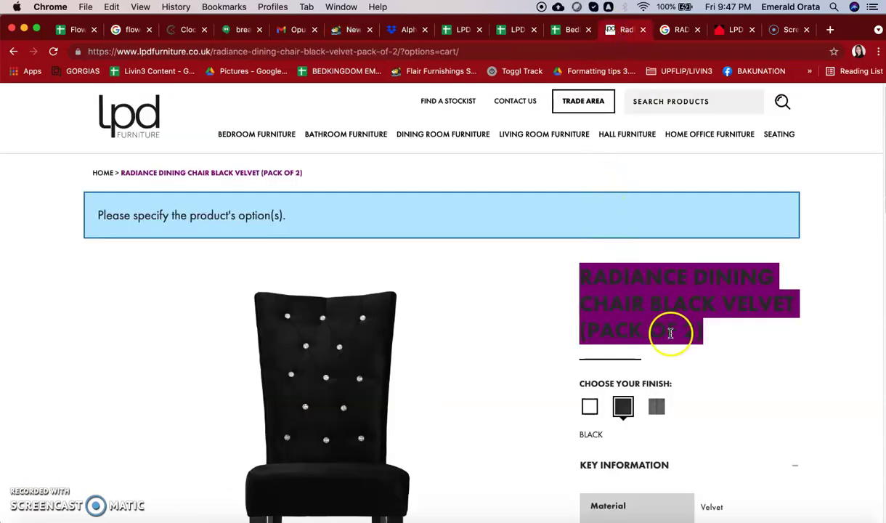
pyautogui.click(746, 364)
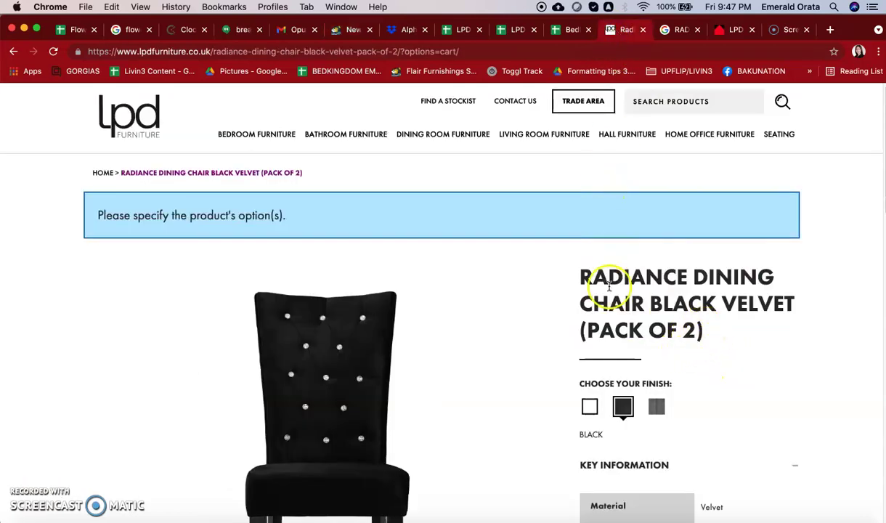
pyautogui.click(348, 32)
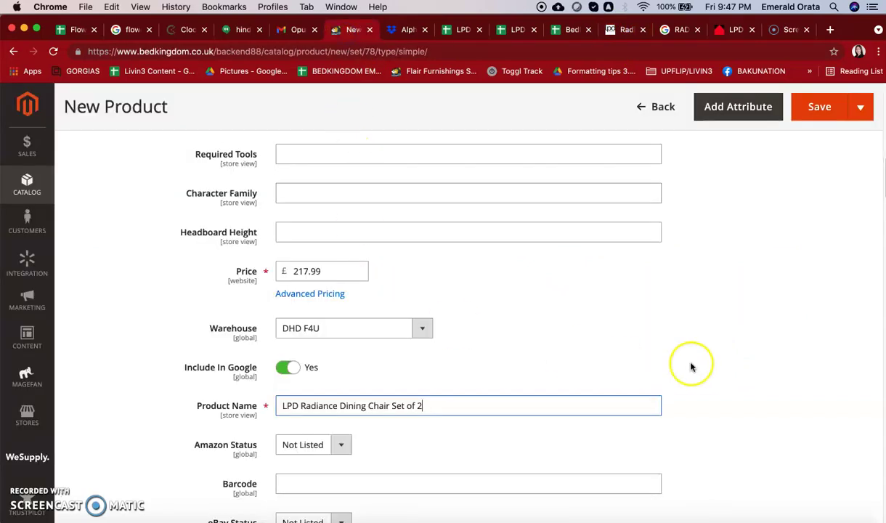
# - Consult the Radiance chair codes in the LPD price list spreadsheet and set the new product's SKU to RADIANCECH
pyautogui.scroll(-3, 746, 368)
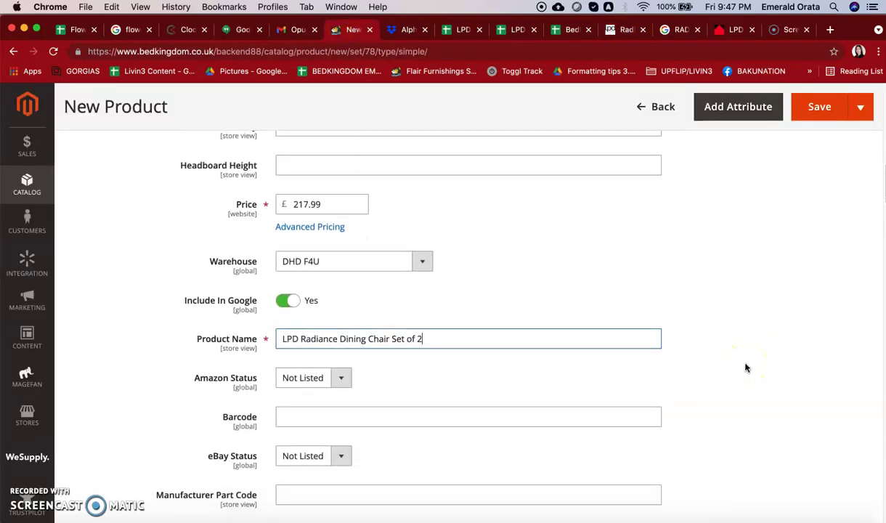
pyautogui.scroll(-2, 745, 368)
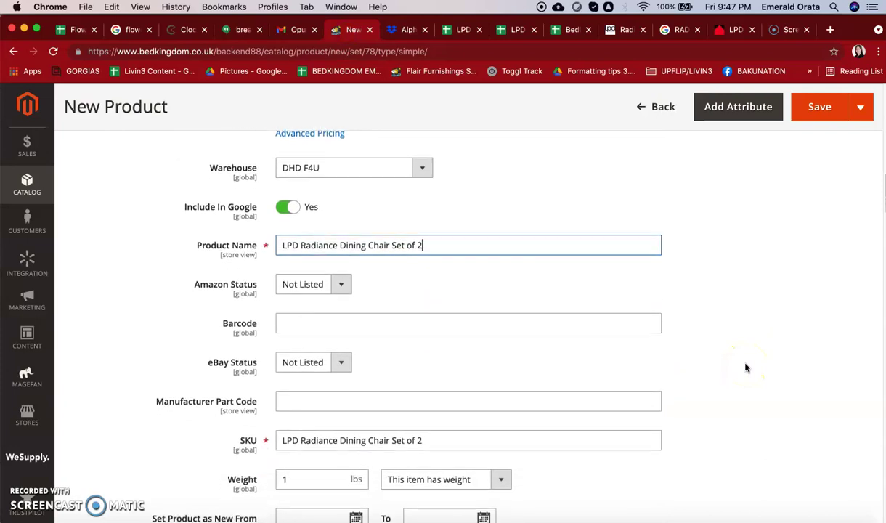
pyautogui.scroll(-3, 746, 366)
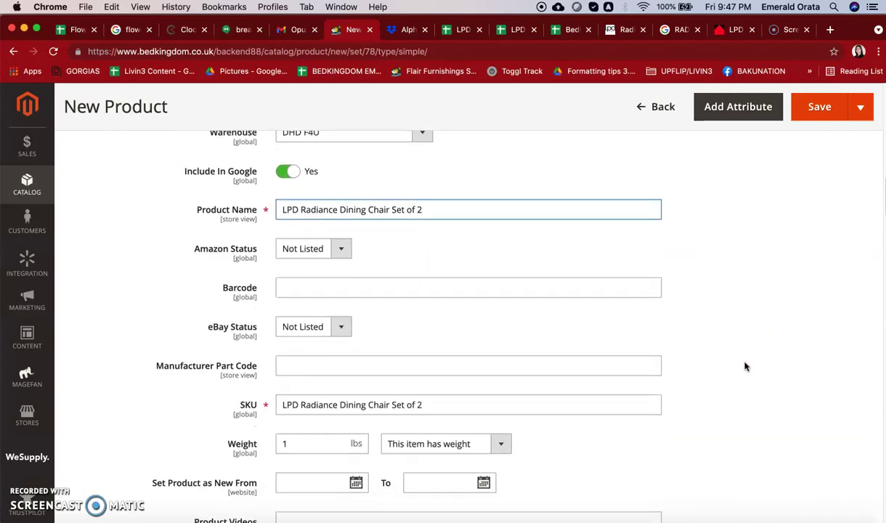
pyautogui.scroll(-2, 745, 367)
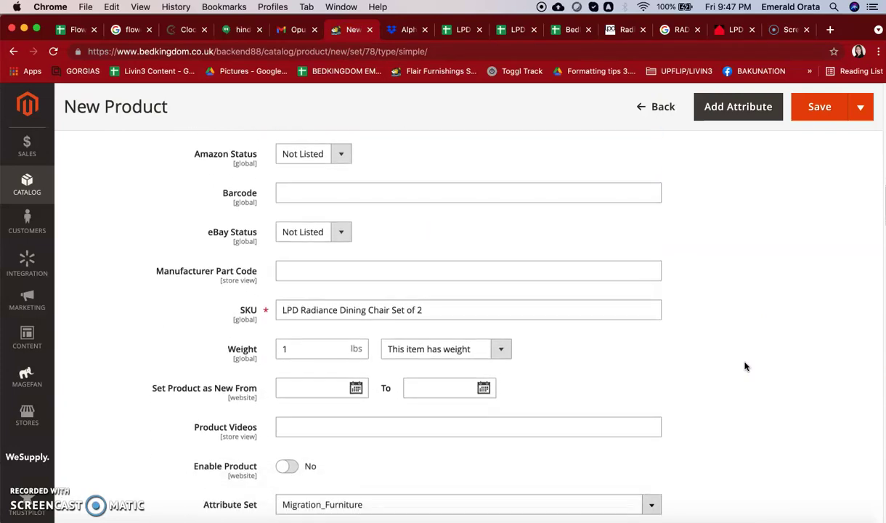
pyautogui.scroll(-1, 744, 367)
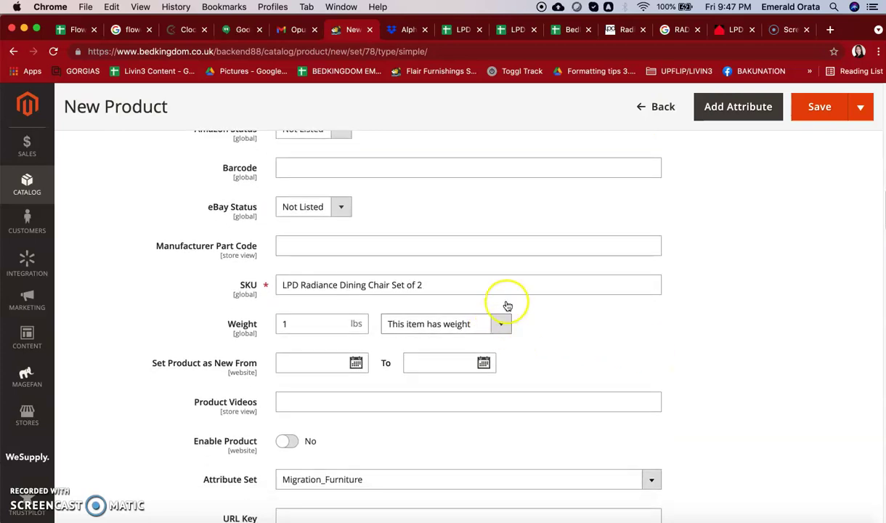
pyautogui.click(463, 30)
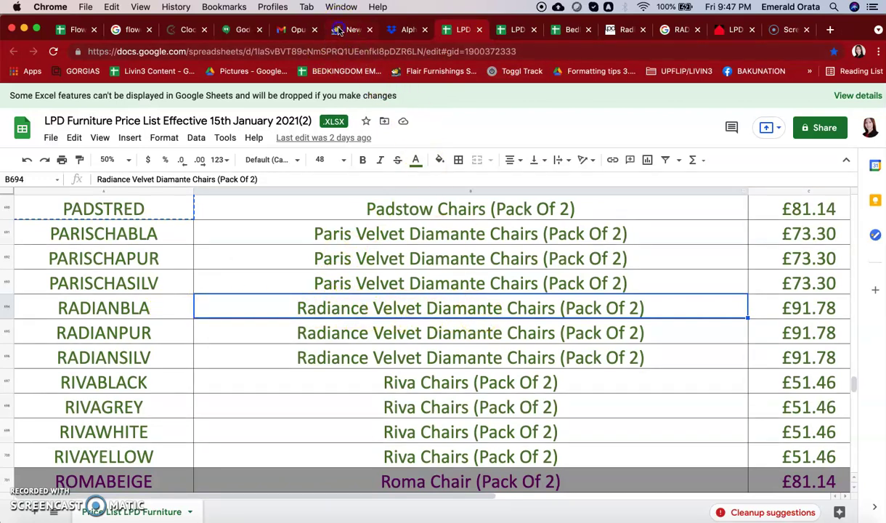
pyautogui.click(341, 30)
pyautogui.tripleClick(317, 285)
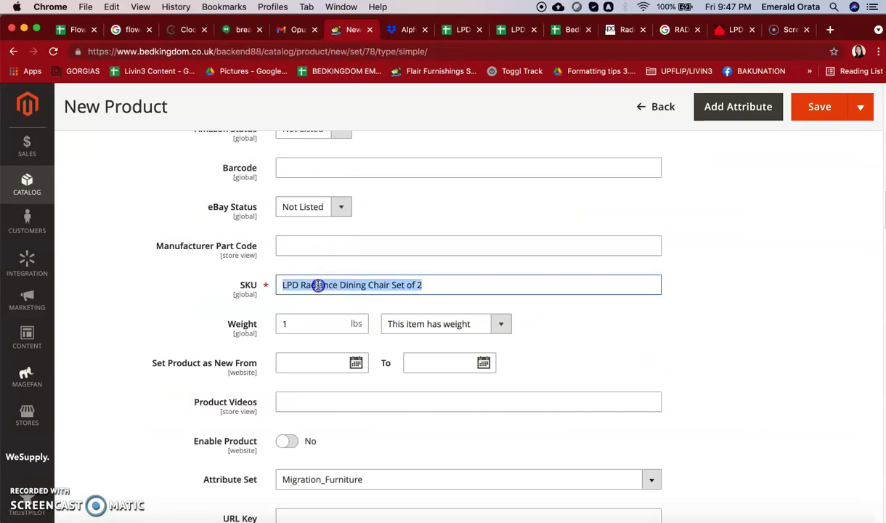
pyautogui.write('RAD')
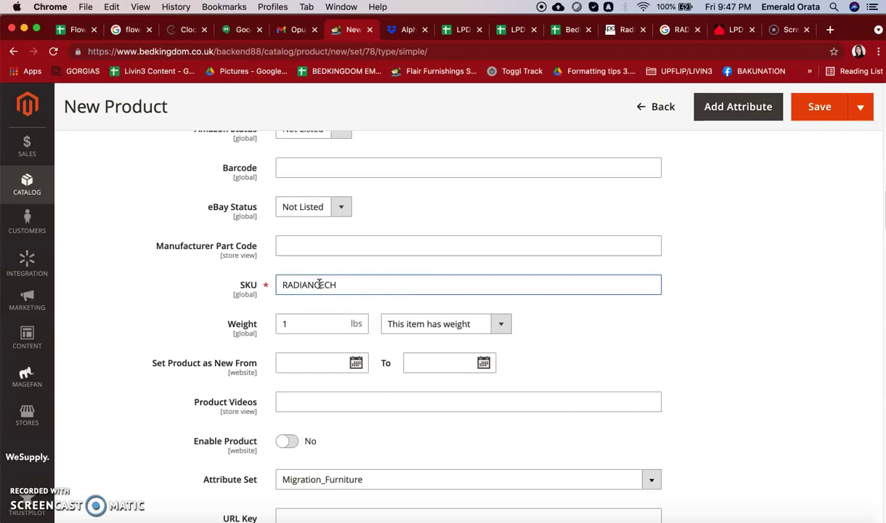
pyautogui.write('IANCECH')
pyautogui.click(704, 245)
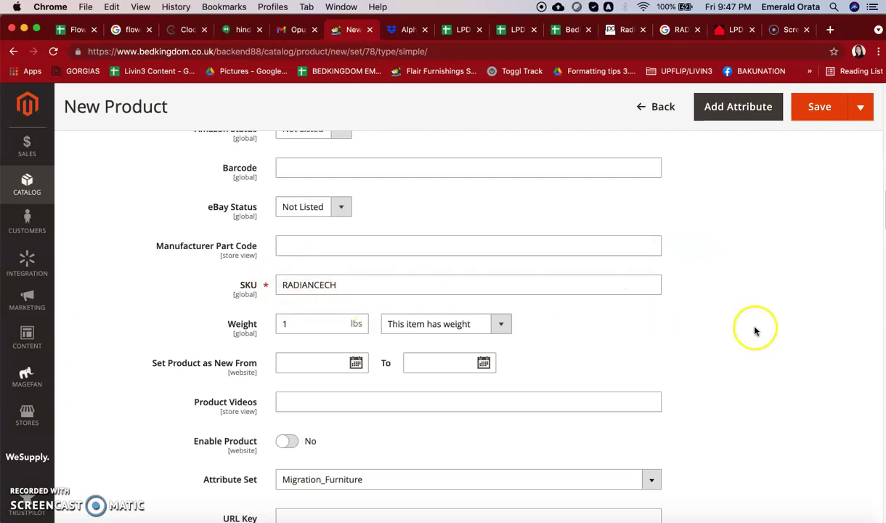
# - Review the form fields between SKU and Categories, including weight, visibility, country of manufacture, shipping type, stock status and quantity
pyautogui.scroll(-3, 784, 342)
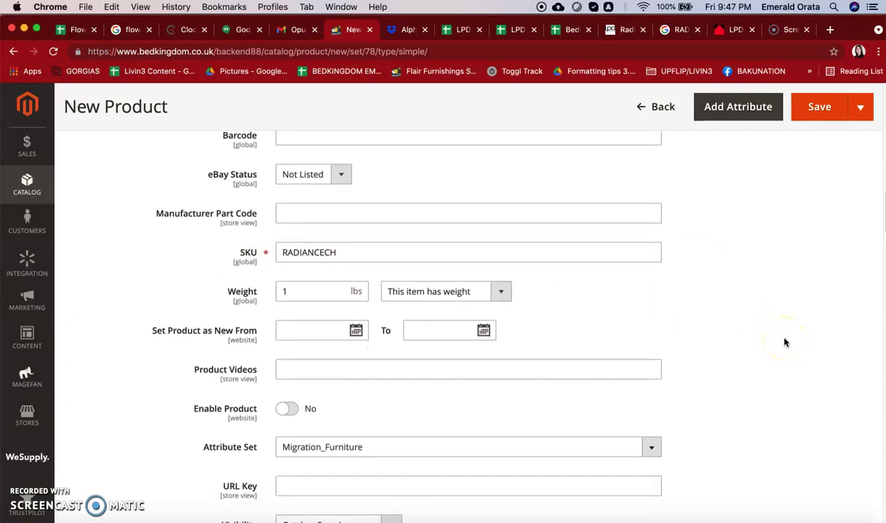
pyautogui.scroll(-3, 784, 342)
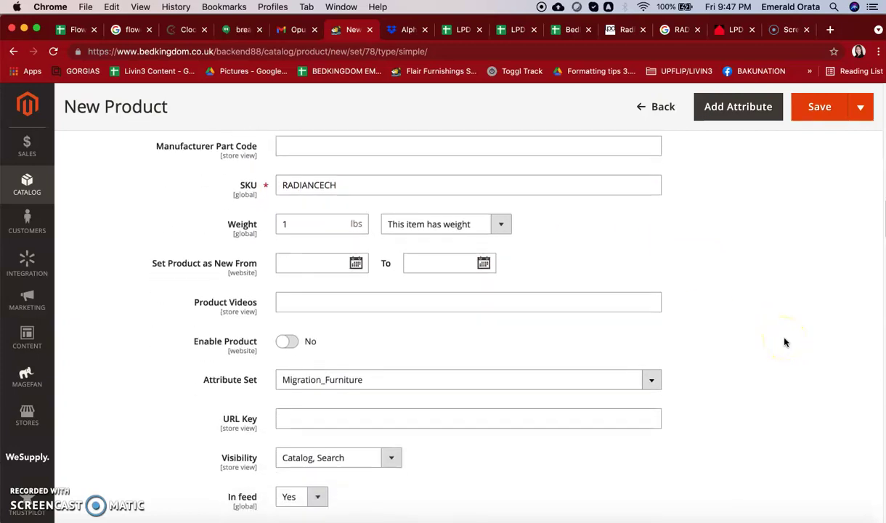
pyautogui.scroll(-7, 784, 342)
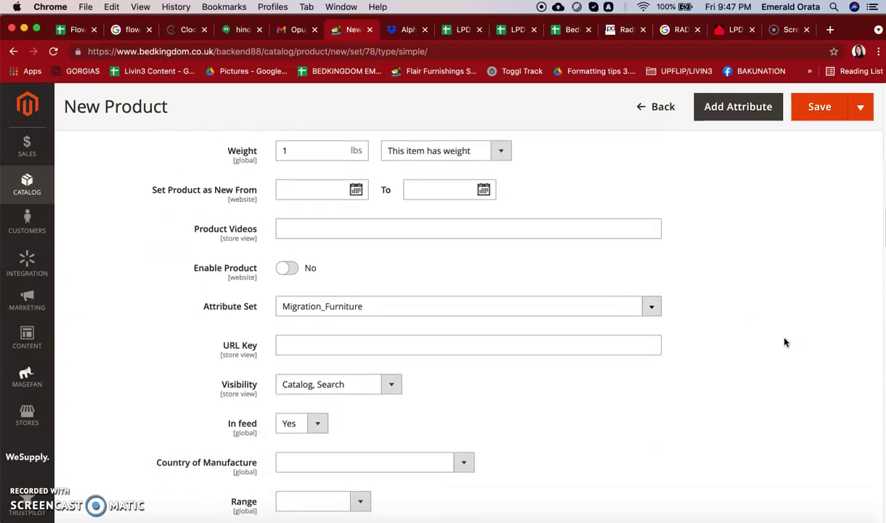
pyautogui.scroll(-3, 784, 342)
pyautogui.click(745, 342)
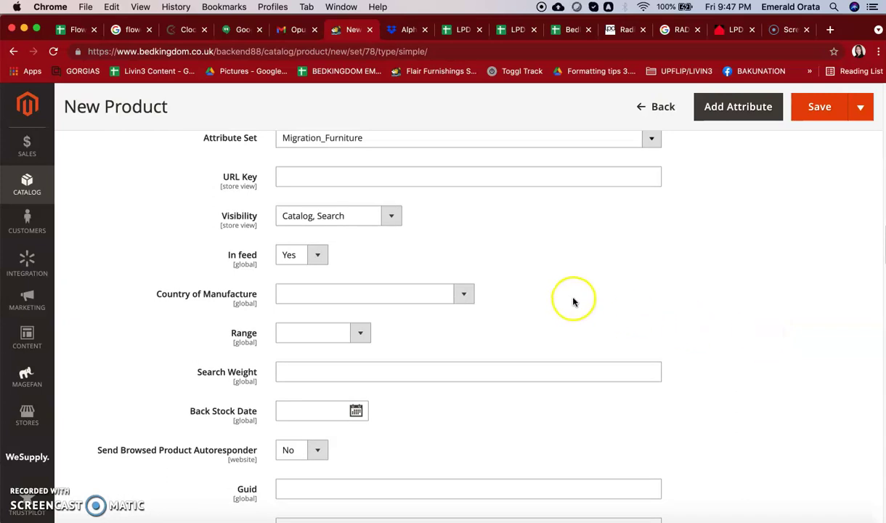
pyautogui.scroll(-2, 665, 295)
pyautogui.scroll(-5, 687, 297)
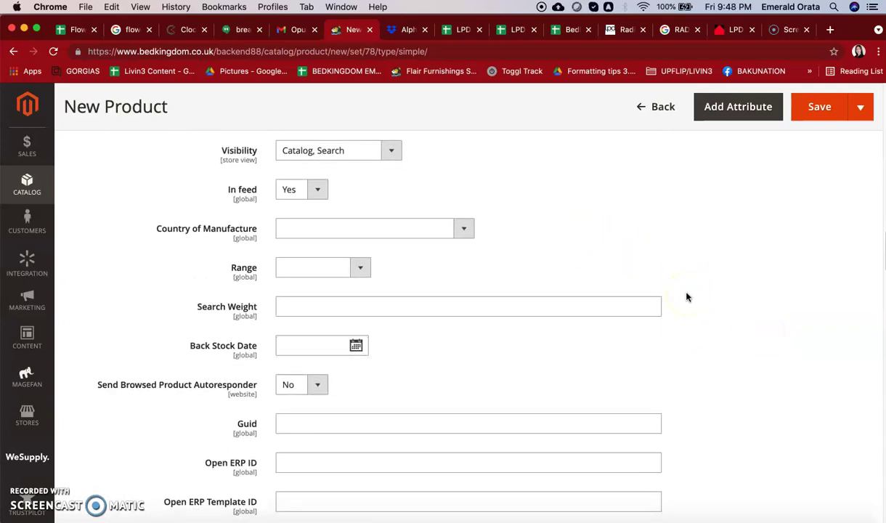
pyautogui.scroll(-5, 687, 296)
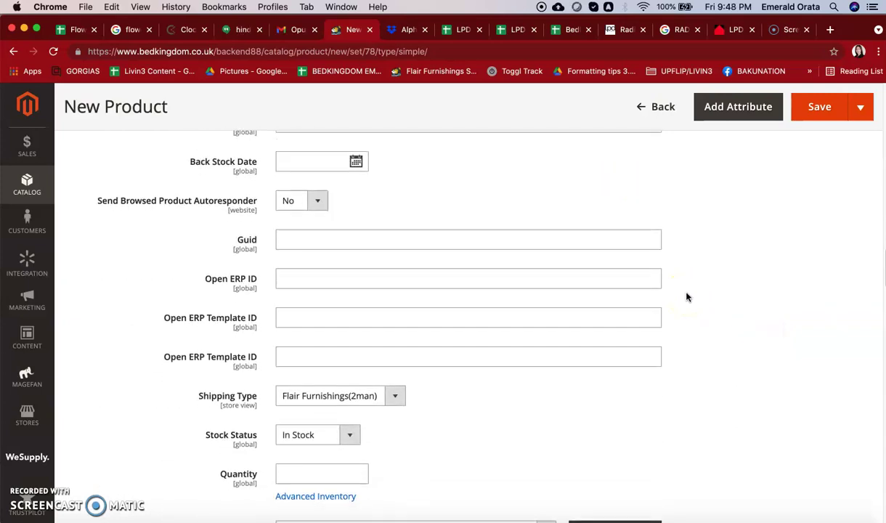
pyautogui.scroll(-1, 419, 331)
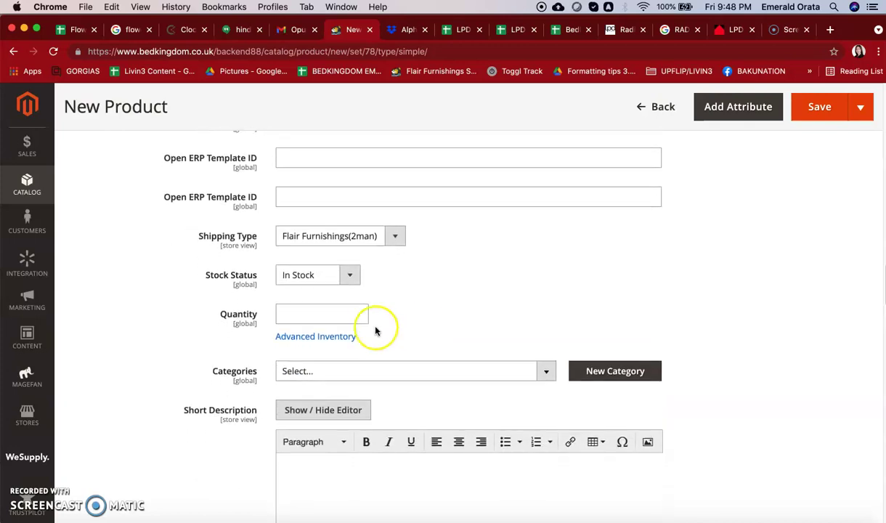
pyautogui.scroll(-2, 341, 311)
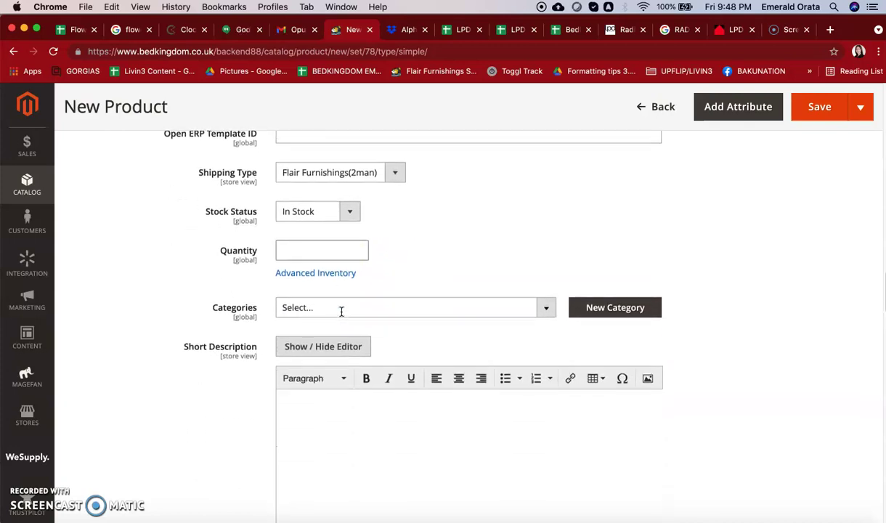
pyautogui.scroll(-3, 683, 295)
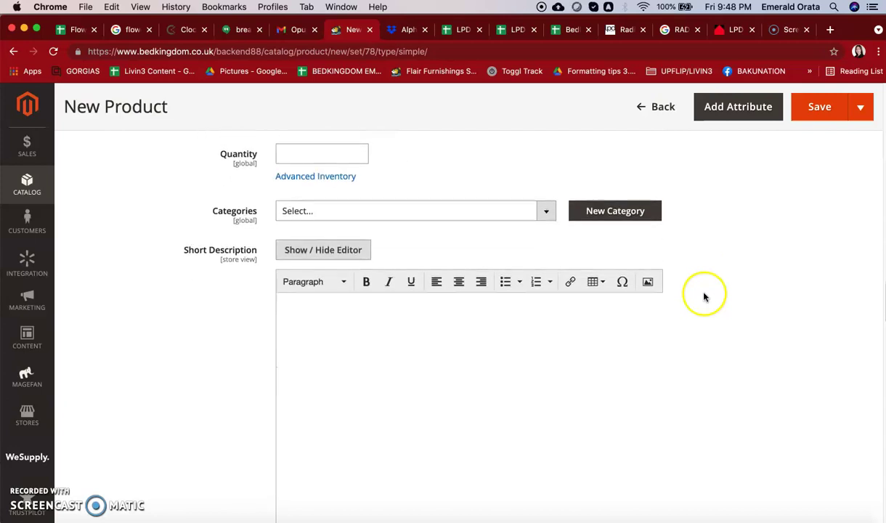
# - Assign the new product to the Bedkingdom, Furniture and Brands categories
pyautogui.click(547, 210)
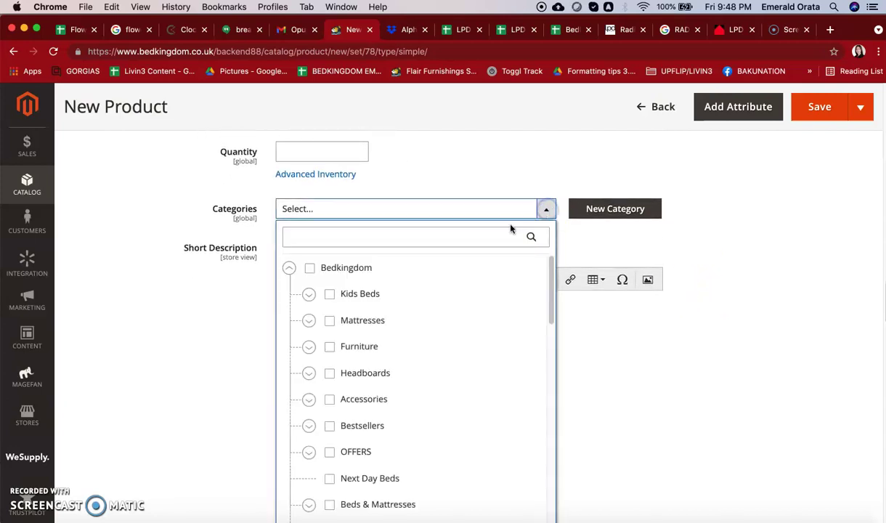
pyautogui.click(309, 269)
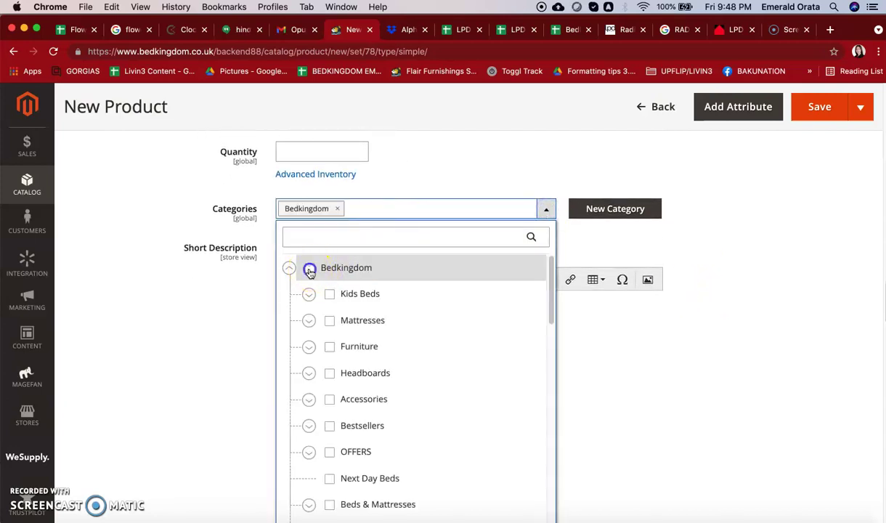
pyautogui.click(331, 350)
pyautogui.scroll(-4, 403, 368)
pyautogui.scroll(-1, 405, 369)
pyautogui.scroll(-1, 404, 370)
pyautogui.click(331, 370)
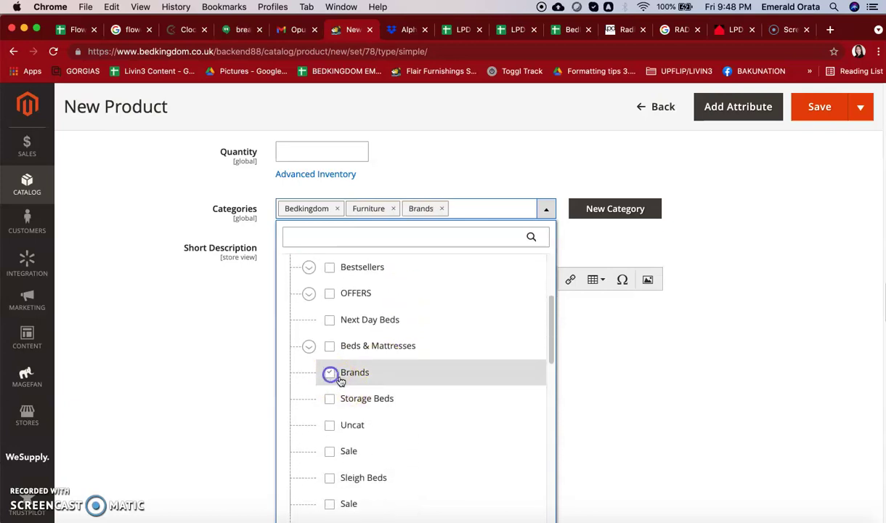
# - Add the Products category under Bedkingdom Ex Vat to the new product and finish the category selection
pyautogui.scroll(-2, 417, 386)
pyautogui.scroll(-6, 421, 384)
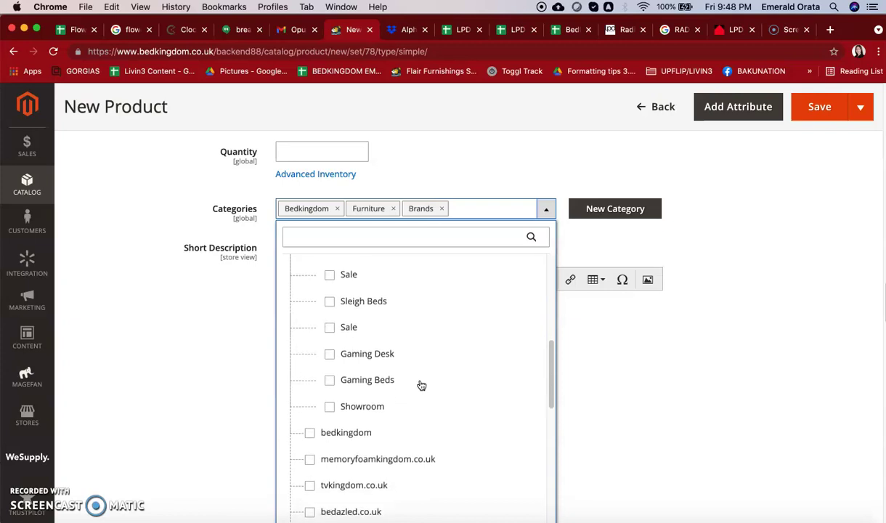
pyautogui.scroll(-4, 421, 385)
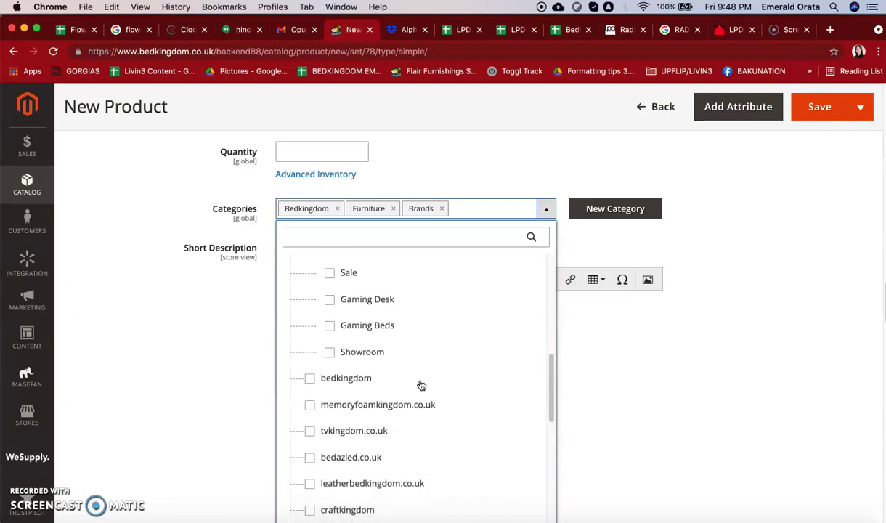
pyautogui.scroll(-6, 421, 385)
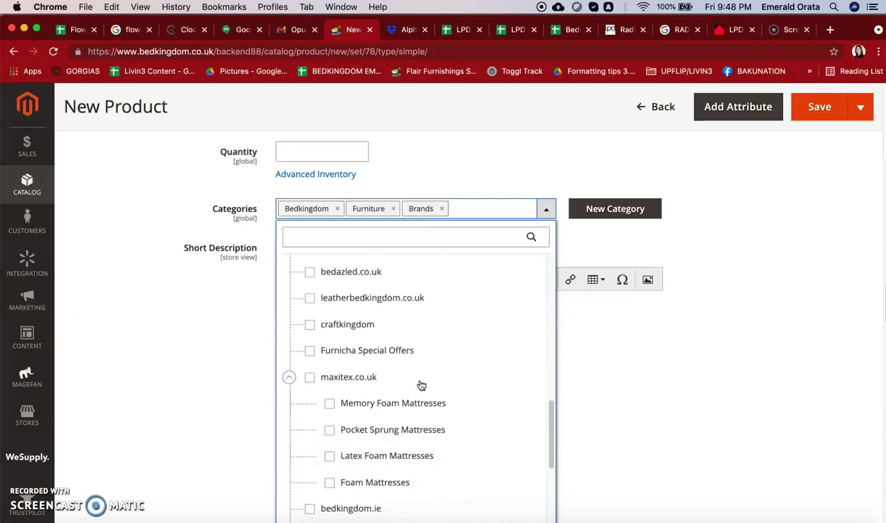
pyautogui.scroll(-7, 421, 385)
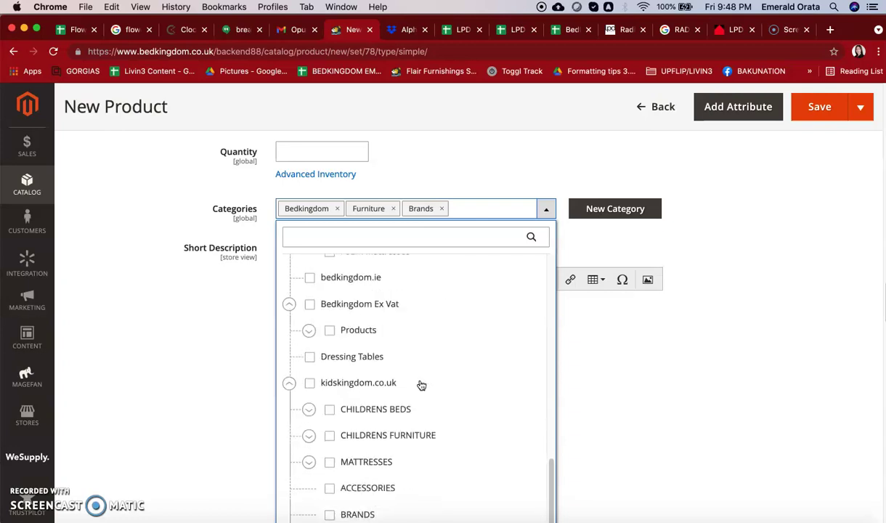
pyautogui.scroll(-1, 421, 385)
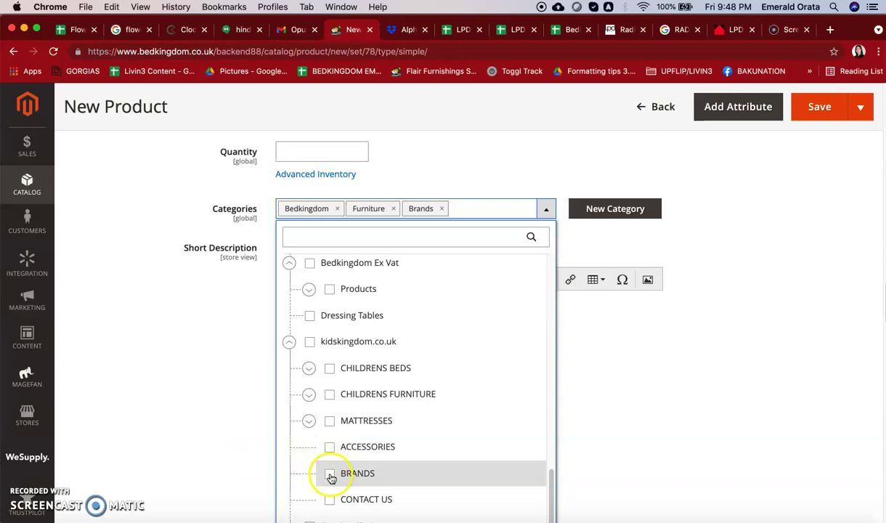
pyautogui.scroll(-3, 645, 432)
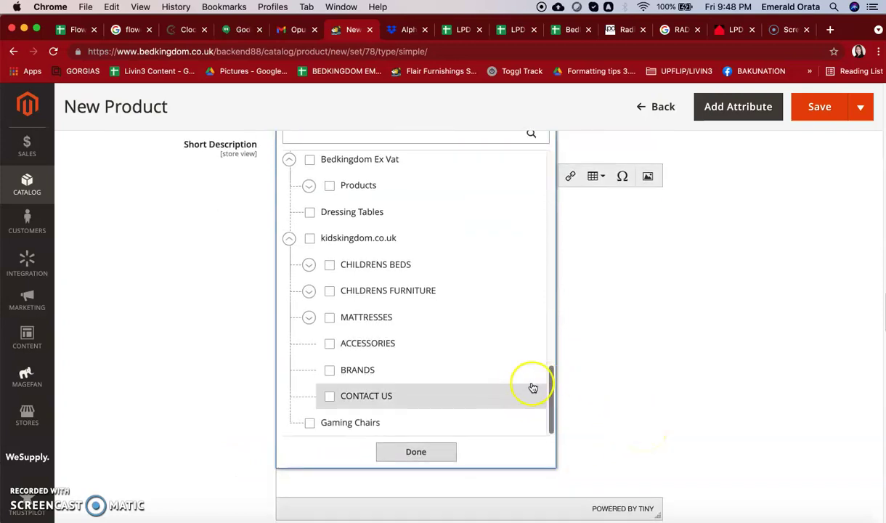
pyautogui.scroll(3, 603, 339)
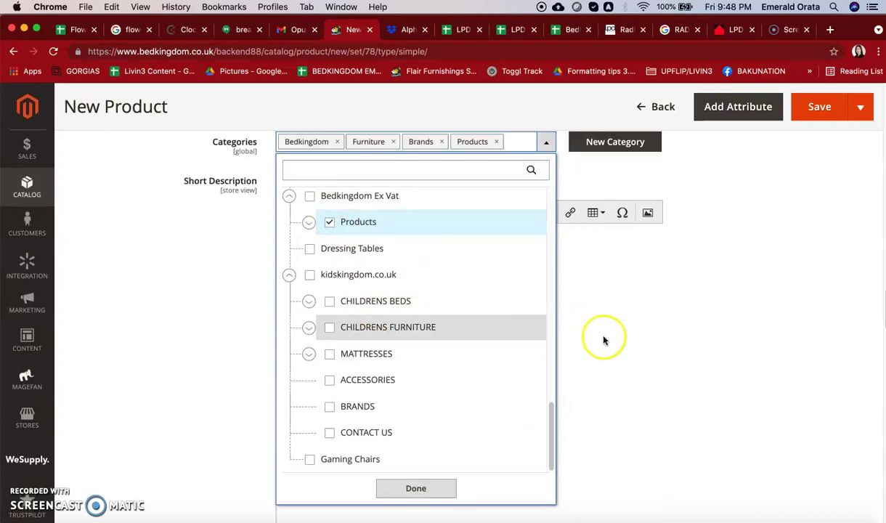
pyautogui.scroll(-5, 624, 352)
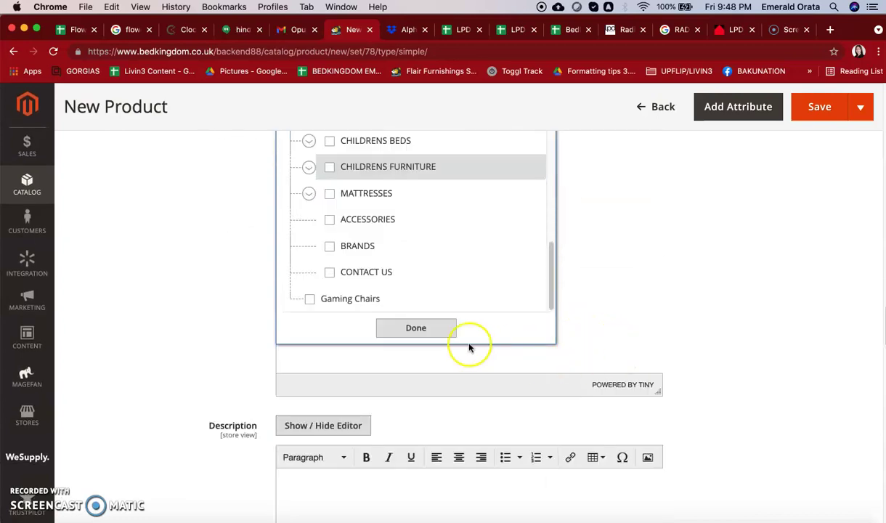
pyautogui.click(413, 327)
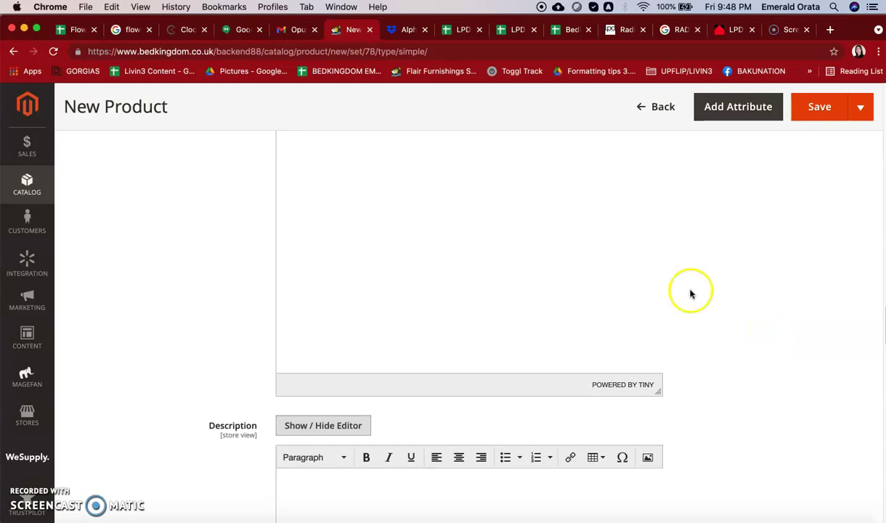
pyautogui.scroll(4, 757, 329)
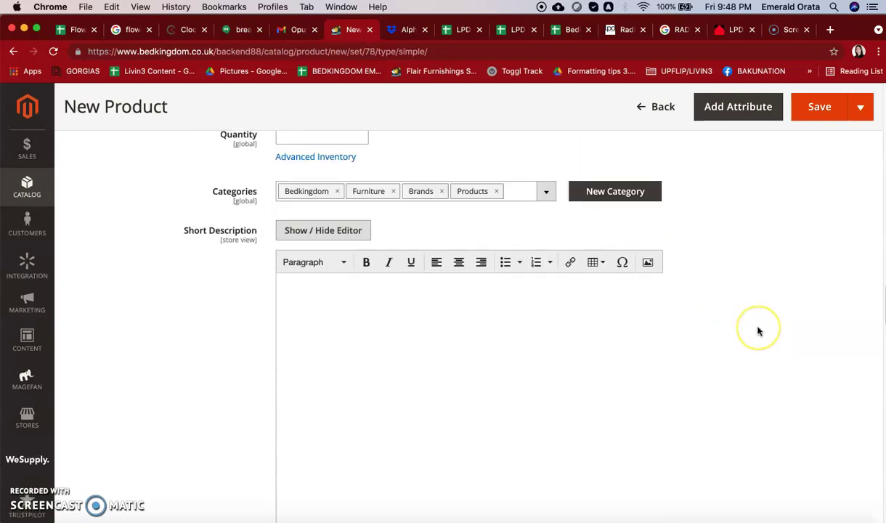
pyautogui.scroll(2, 757, 331)
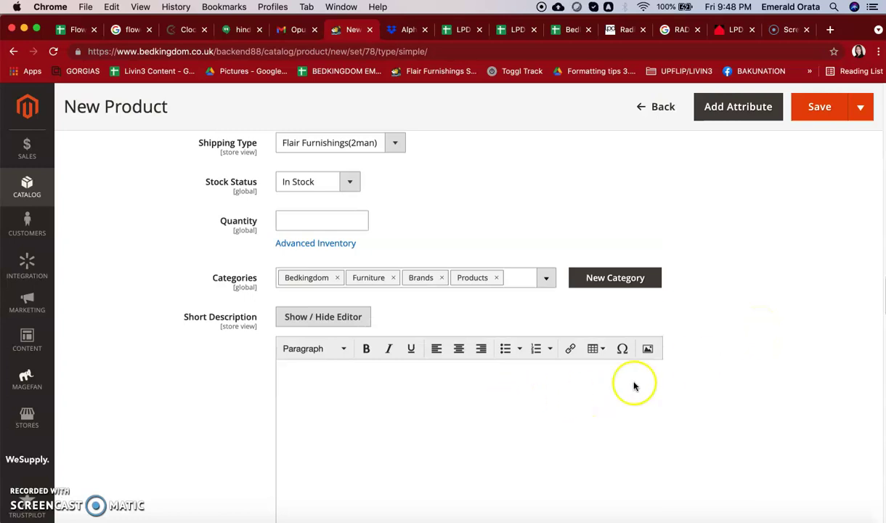
# - Copy the product name LPD Radiance Dining Chair Set of 2 into the Short Description
pyautogui.scroll(7, 743, 368)
pyautogui.scroll(5, 744, 369)
pyautogui.scroll(3, 482, 336)
pyautogui.scroll(2, 406, 313)
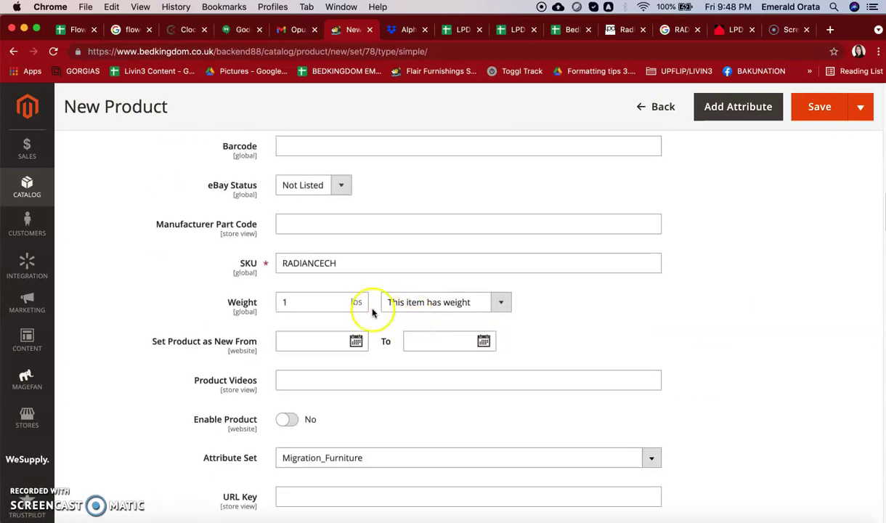
pyautogui.scroll(2, 370, 302)
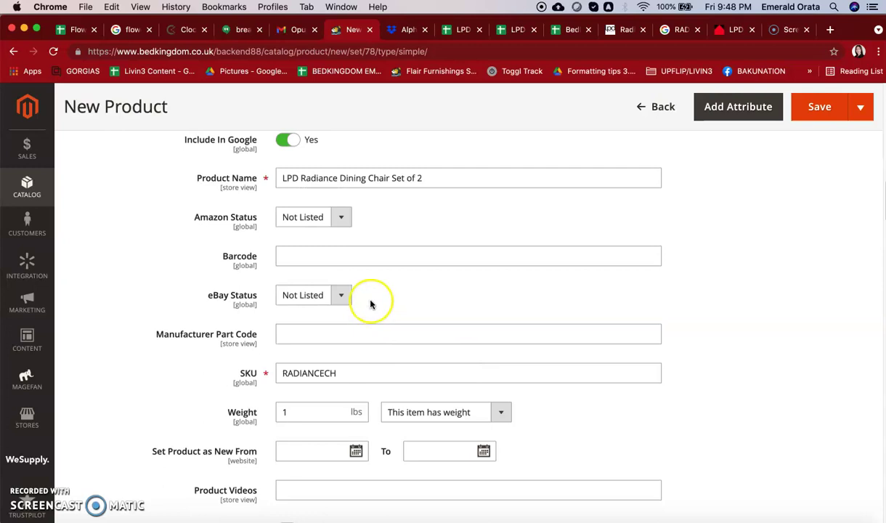
pyautogui.tripleClick(356, 177)
pyautogui.press('super+c')
pyautogui.click(727, 303)
pyautogui.scroll(-10, 728, 319)
pyautogui.scroll(-8, 728, 320)
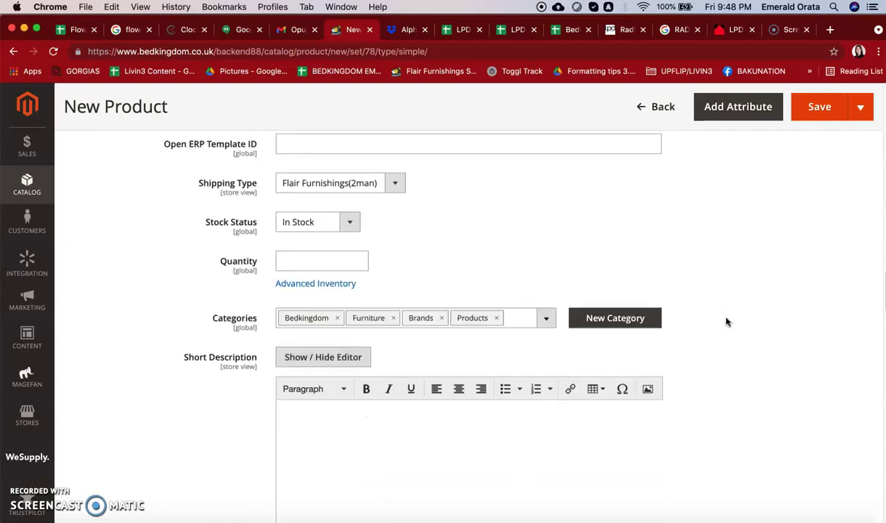
pyautogui.click(409, 308)
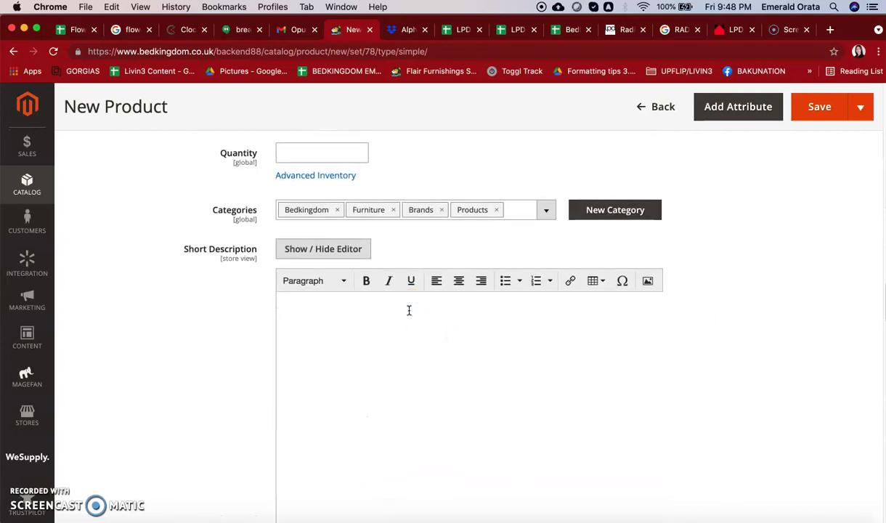
pyautogui.press('super+v')
# - Make the product name in the Short Description bold and start a new paragraph below it
pyautogui.tripleClick(371, 305)
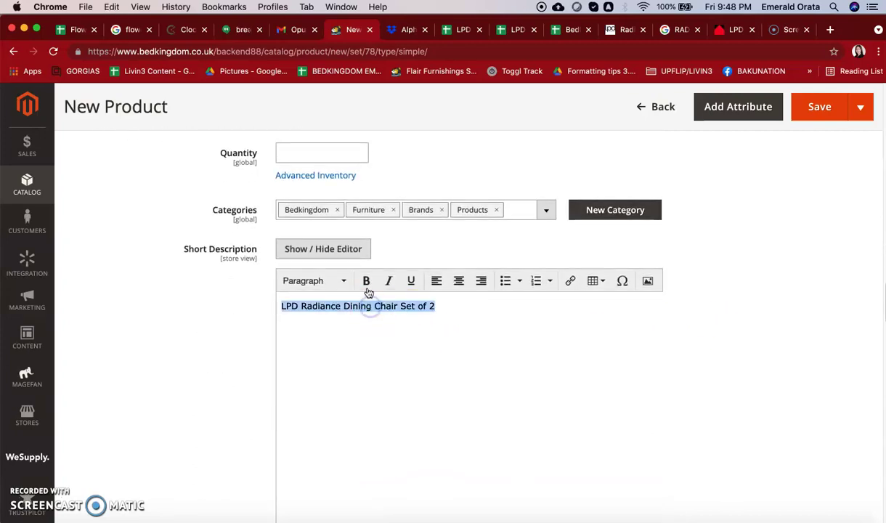
pyautogui.click(367, 282)
pyautogui.click(490, 303)
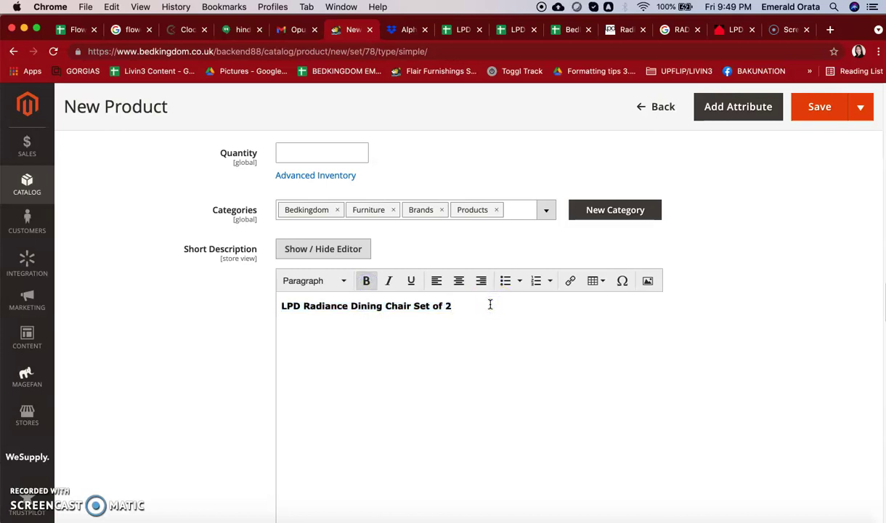
pyautogui.press('Return')
pyautogui.press('Return')
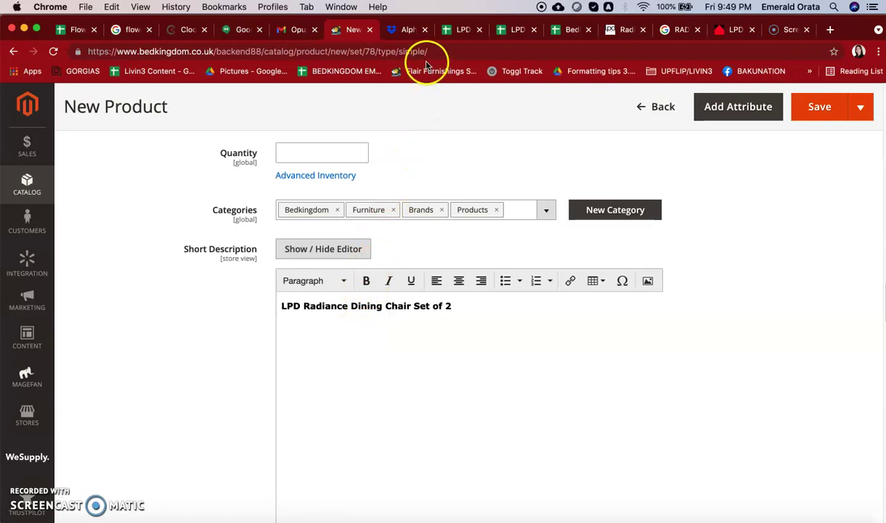
# - Copy the Product Information paragraph from the LPD Furniture page into the Short Description below the bold product name
pyautogui.click(616, 30)
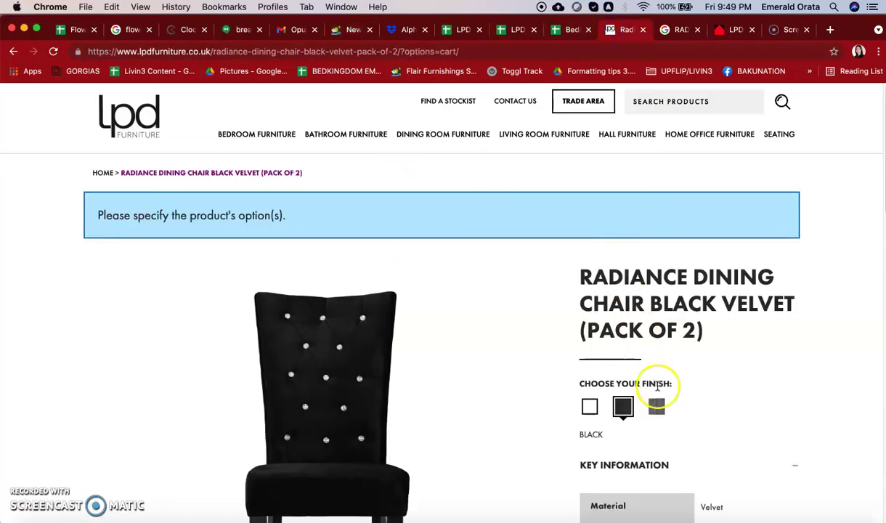
pyautogui.scroll(-5, 660, 385)
pyautogui.scroll(-1, 675, 384)
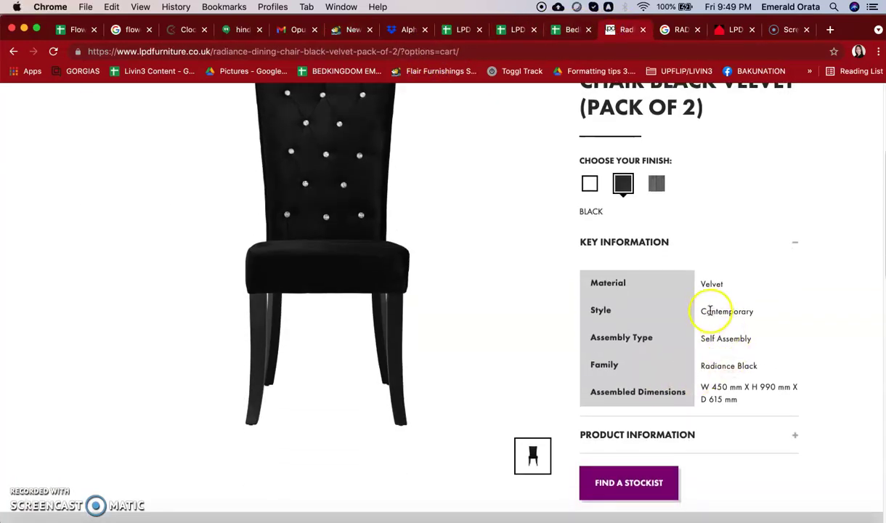
pyautogui.scroll(-3, 738, 367)
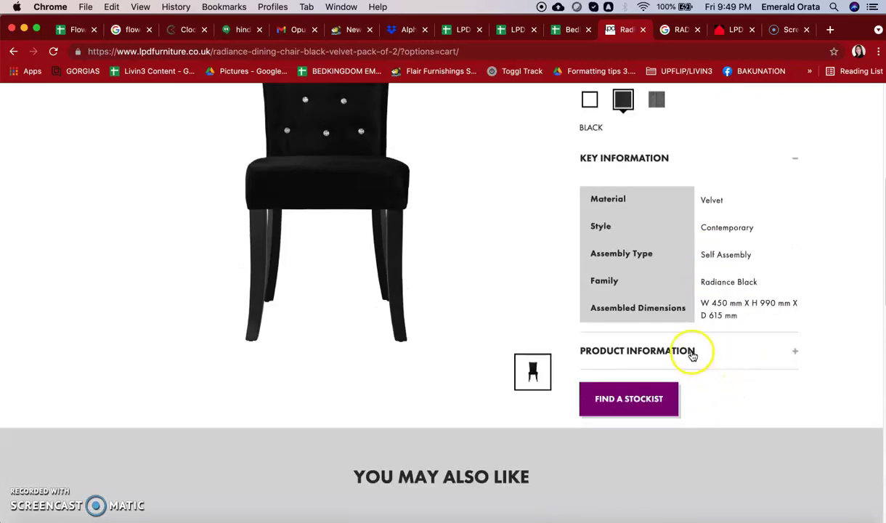
pyautogui.click(696, 352)
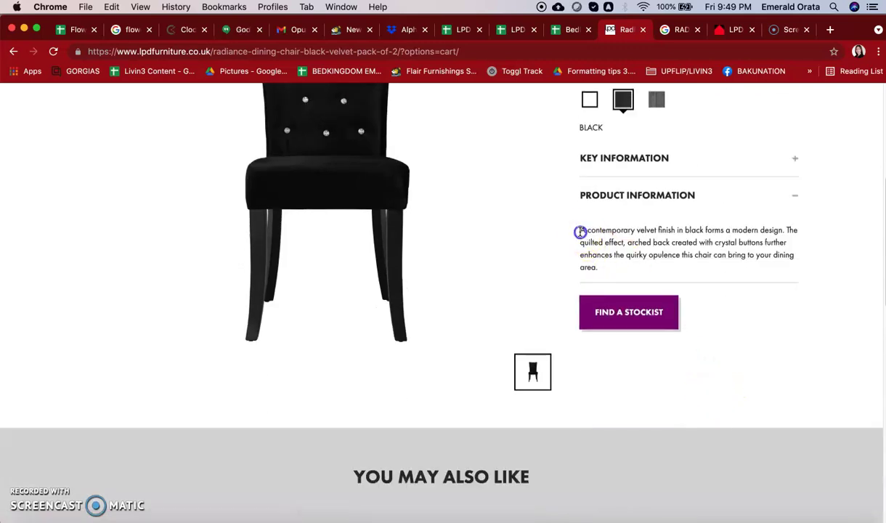
pyautogui.moveTo(581, 231); pyautogui.dragTo(610, 266)
pyautogui.press('super+c')
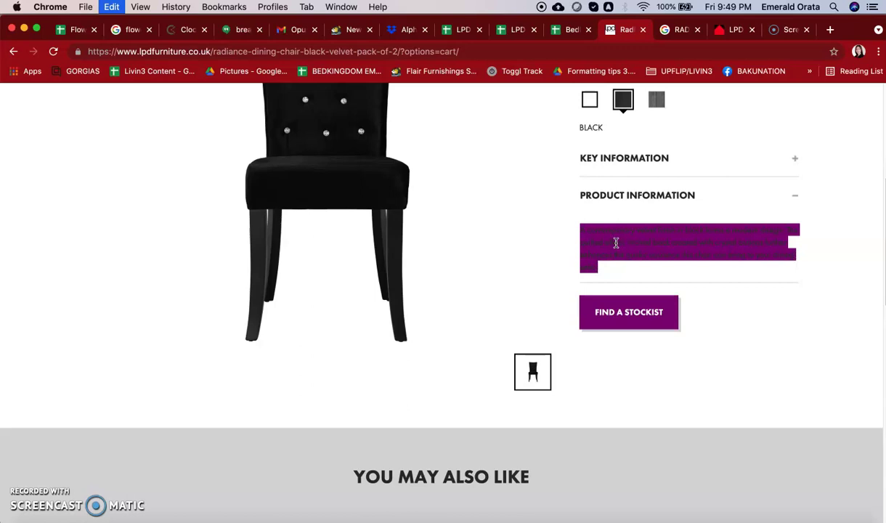
pyautogui.click(345, 31)
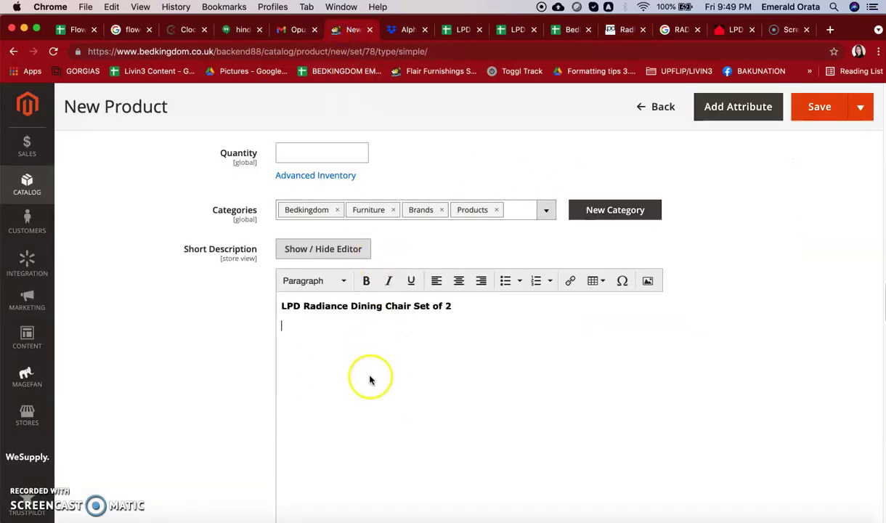
pyautogui.press('super+v')
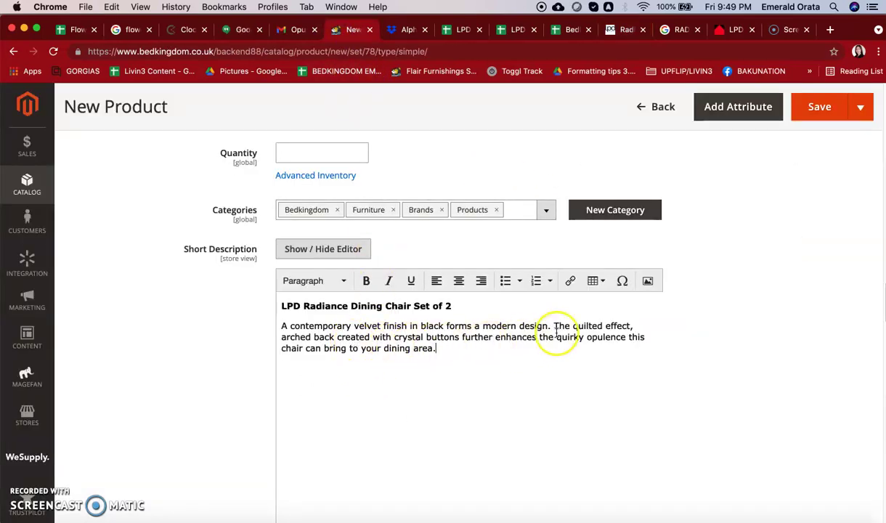
# - Split the pasted text into two paragraphs before "The quilted effect" and add a bold Dimension heading below them
pyautogui.click(554, 326)
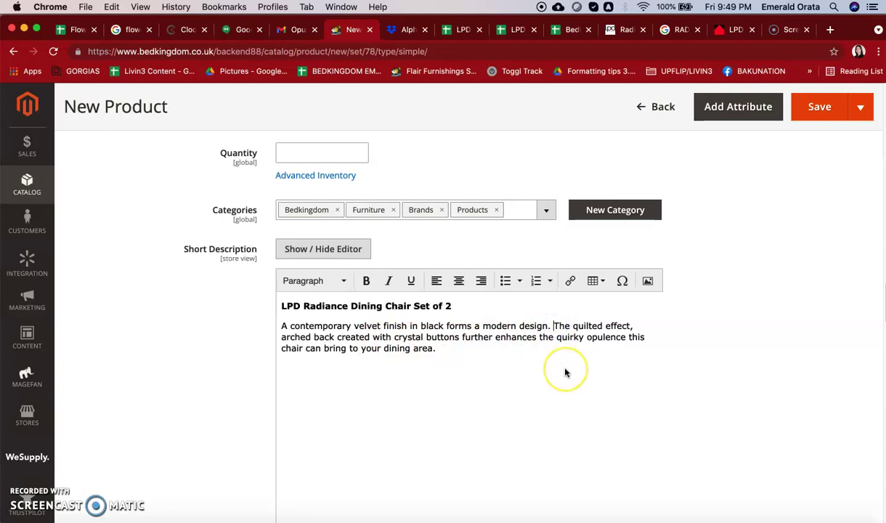
pyautogui.press('Return')
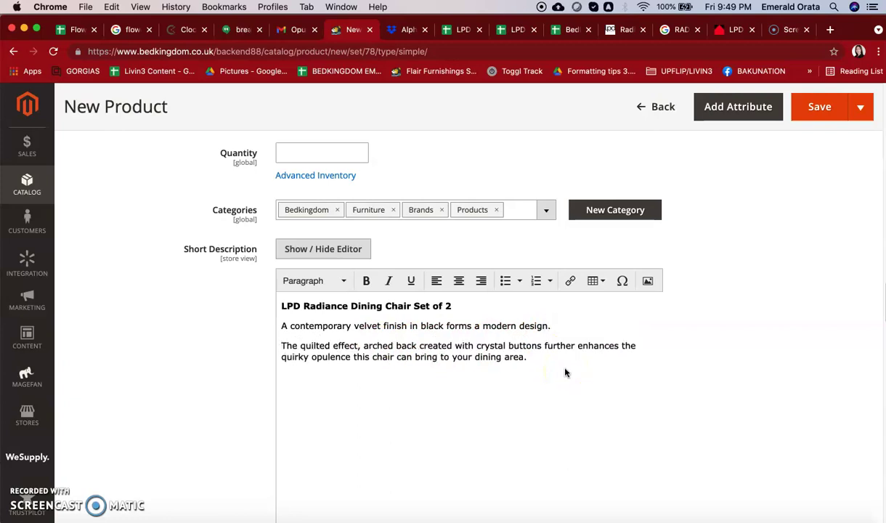
pyautogui.click(558, 362)
pyautogui.doubleClick(324, 378)
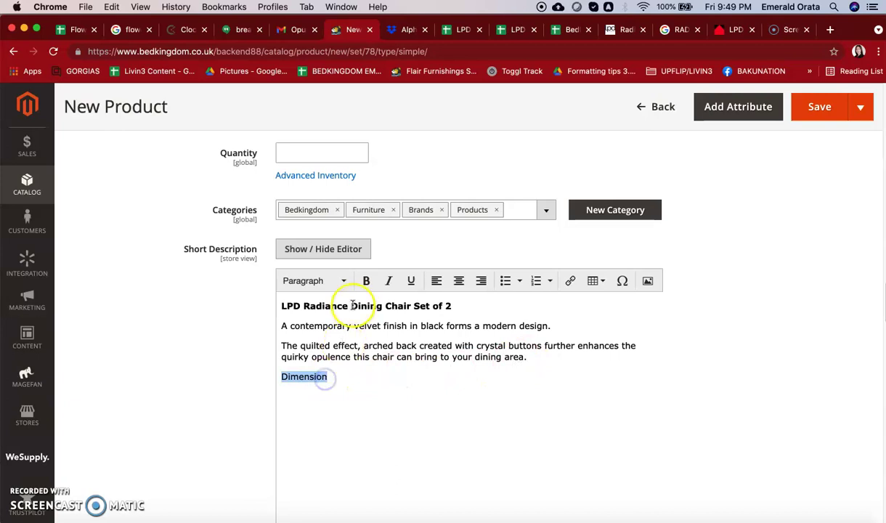
pyautogui.click(366, 280)
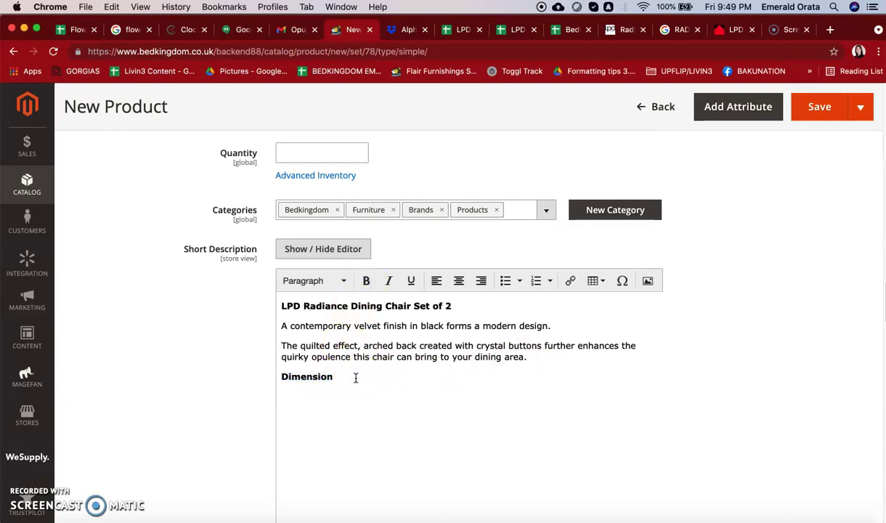
# - Copy the assembled dimensions W 450 mm X H 990 mm X D 615 mm from the LPD page under the Dimension heading
pyautogui.click(609, 32)
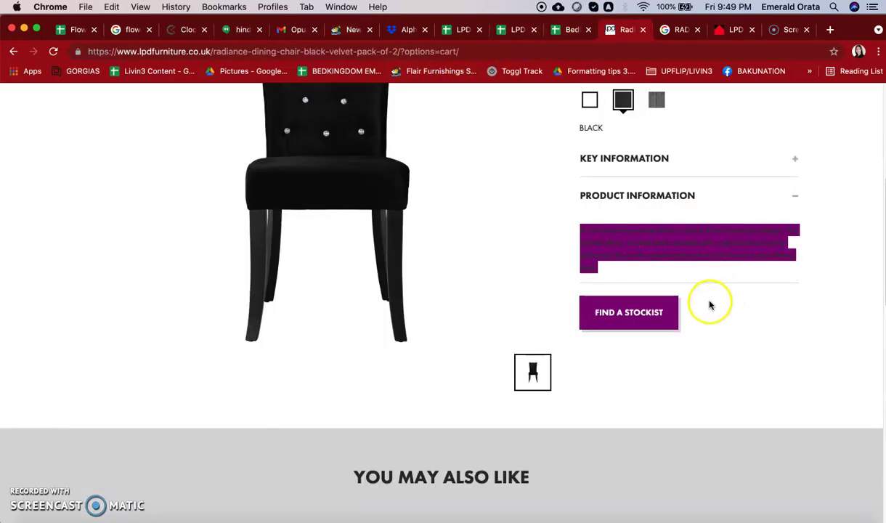
pyautogui.scroll(1, 726, 262)
pyautogui.click(759, 181)
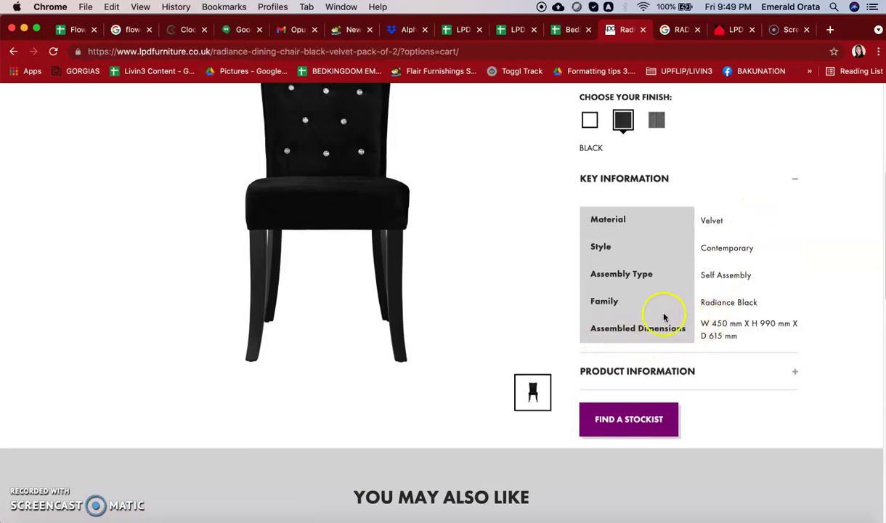
pyautogui.moveTo(700, 322); pyautogui.dragTo(724, 341)
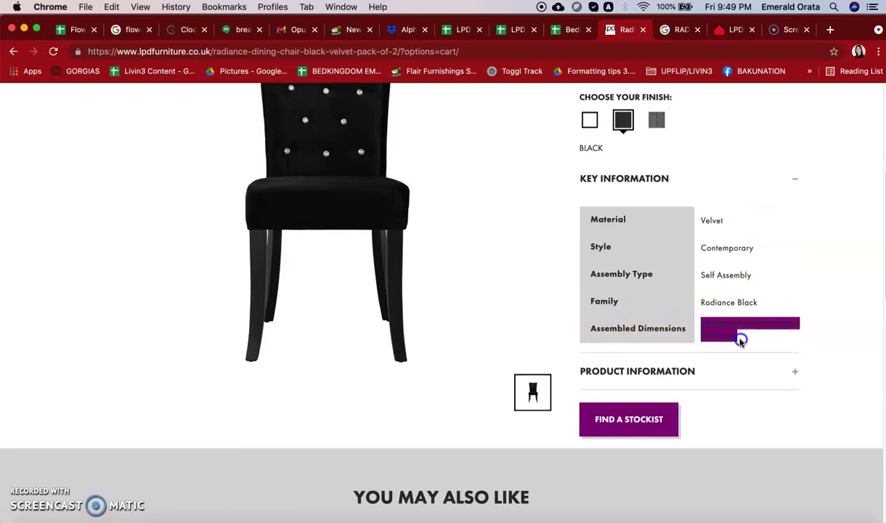
pyautogui.press('super+c')
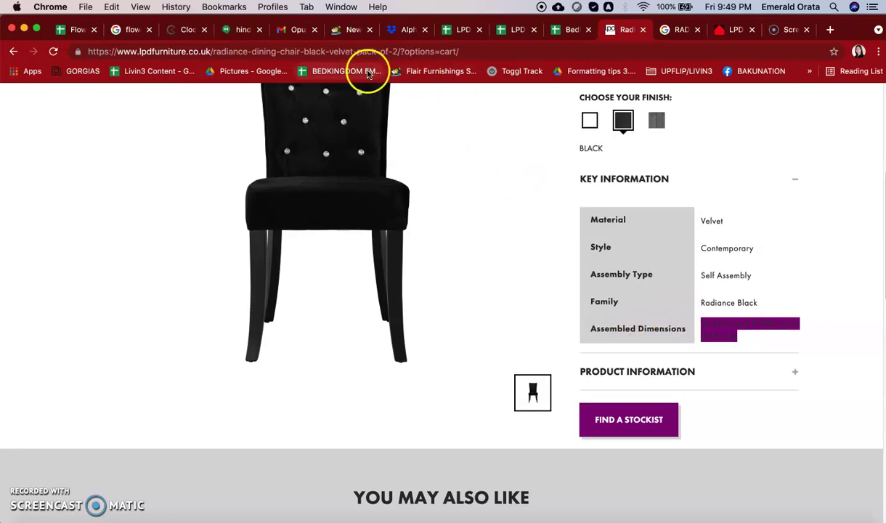
pyautogui.click(345, 30)
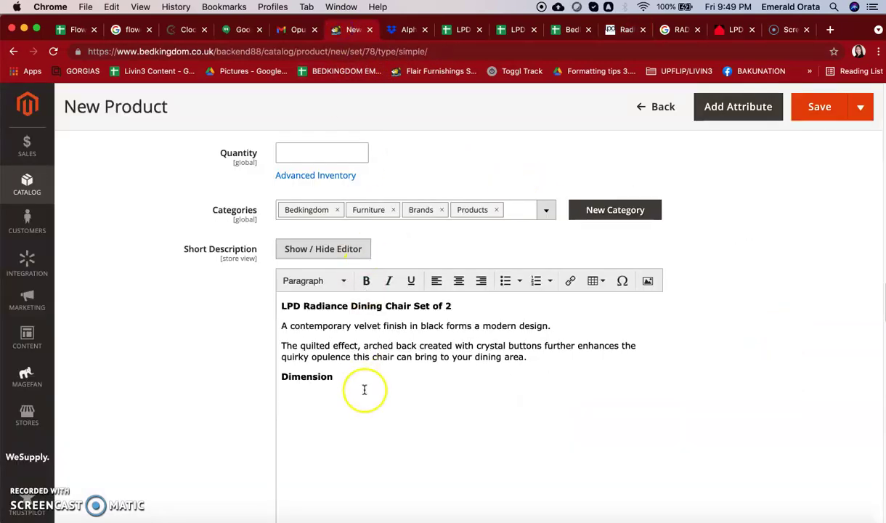
pyautogui.press('super+v')
# - Copy the full Short Description text, from the bold product name through the dimensions, into the Description field
pyautogui.moveTo(466, 397); pyautogui.dragTo(285, 306)
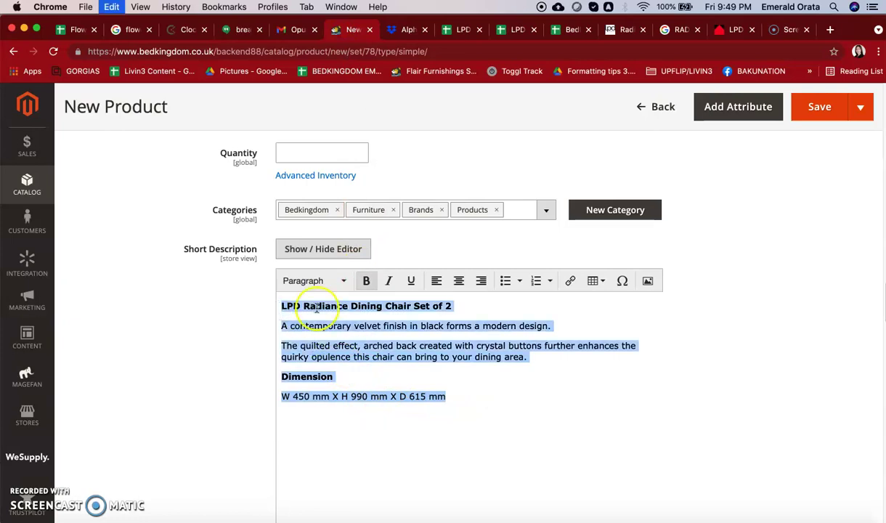
pyautogui.scroll(-10, 748, 392)
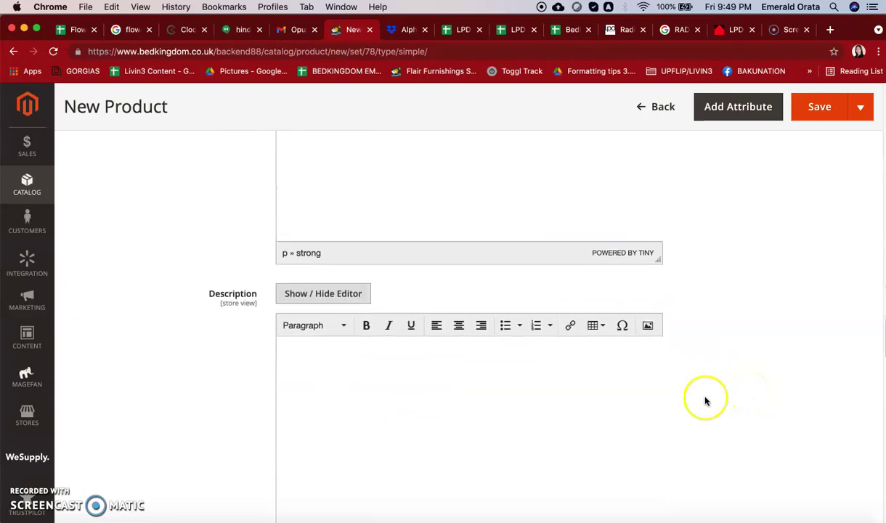
pyautogui.click(319, 352)
pyautogui.press('super+v')
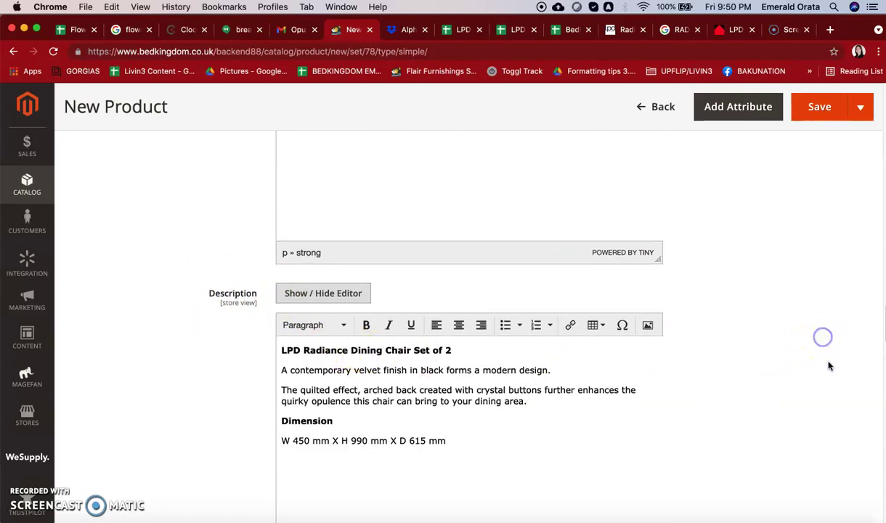
# - Set the Dropship Vendor to LPD Furniture, keep Vendor Package as the rates calculation type, and check the brand on the supplier's product page
pyautogui.scroll(-5, 823, 337)
pyautogui.scroll(-4, 828, 366)
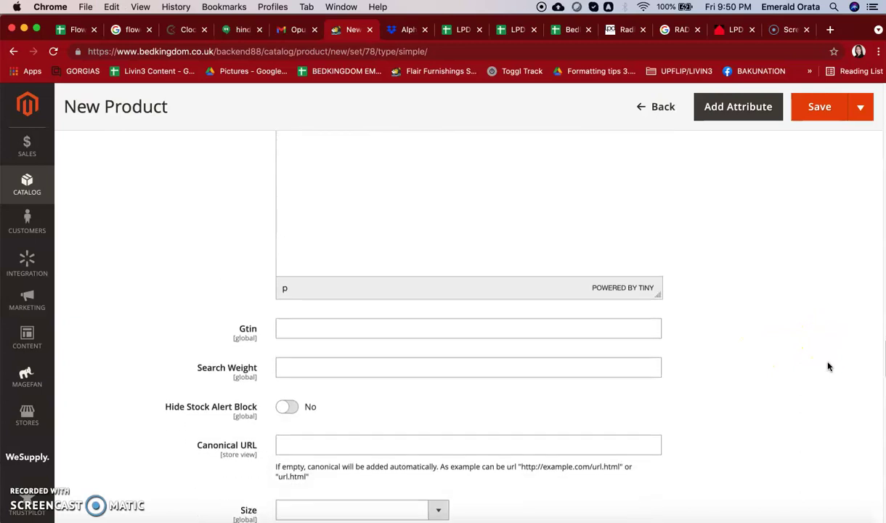
pyautogui.scroll(-5, 713, 402)
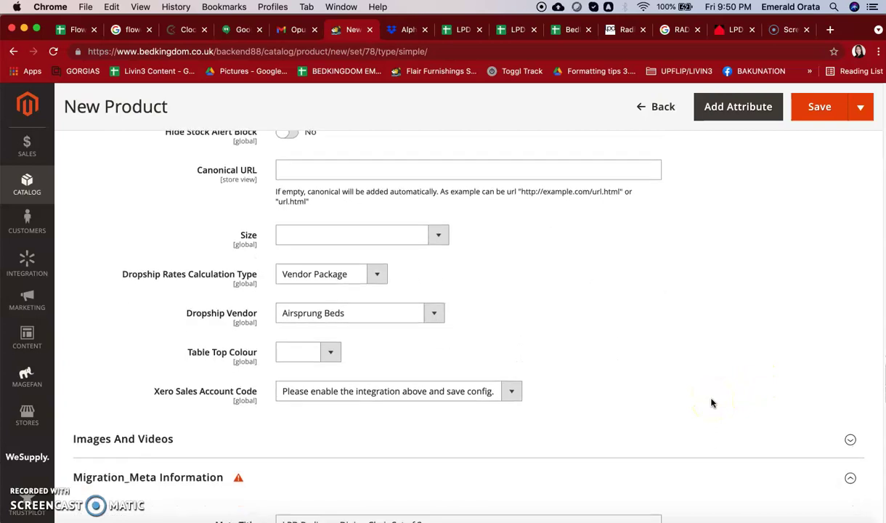
pyautogui.click(377, 273)
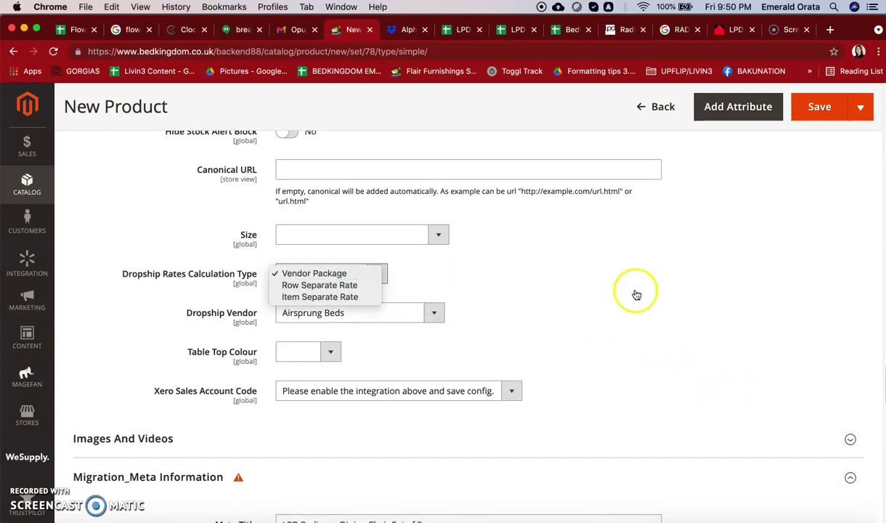
pyautogui.click(679, 291)
pyautogui.scroll(-1, 660, 344)
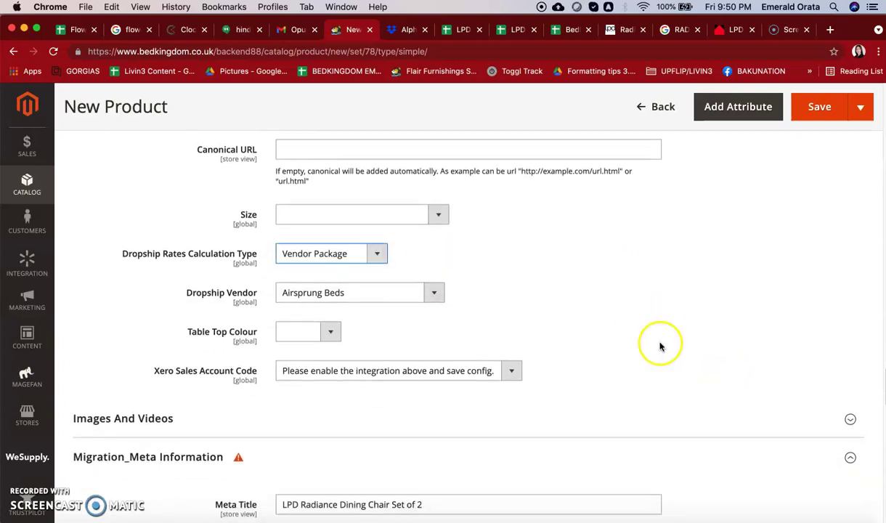
pyautogui.click(432, 282)
pyautogui.scroll(-5, 393, 390)
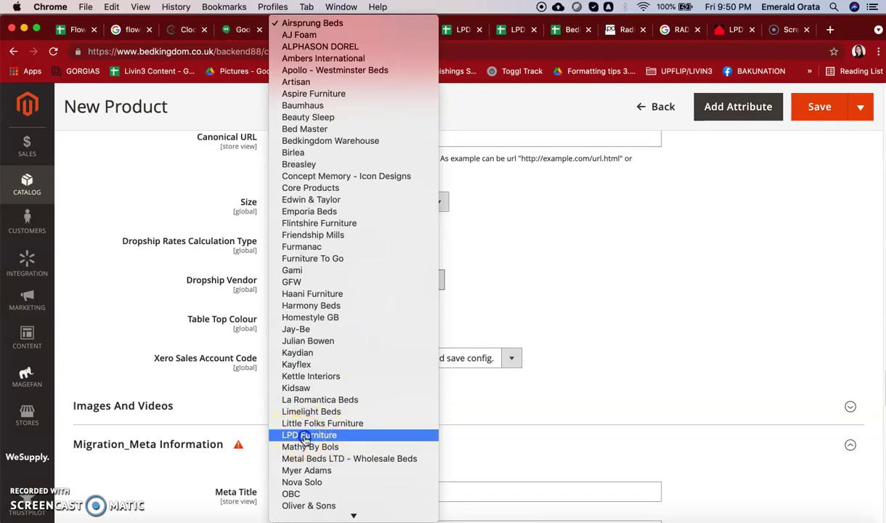
pyautogui.click(305, 435)
pyautogui.click(613, 33)
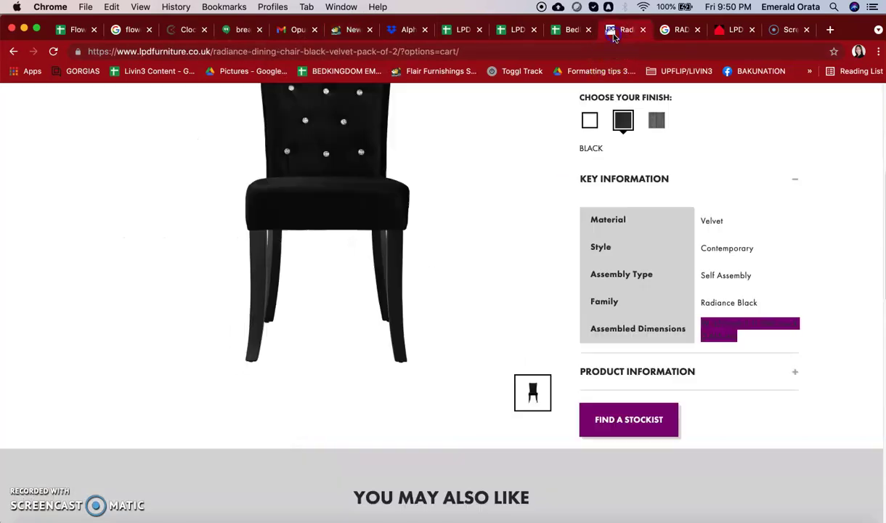
pyautogui.scroll(5, 522, 317)
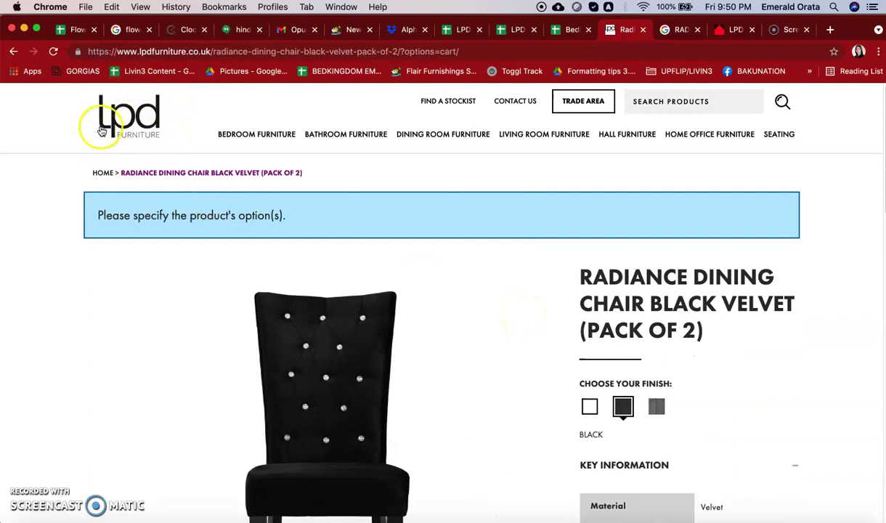
pyautogui.click(335, 29)
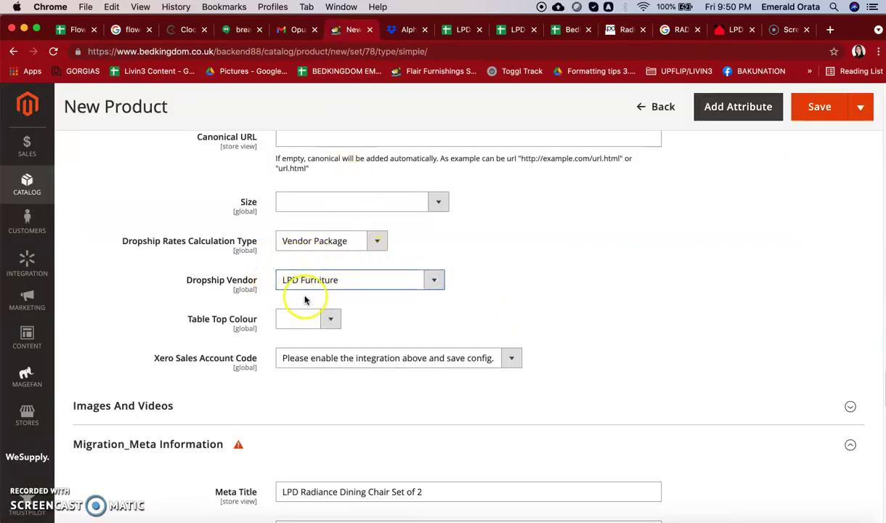
# - Delete the duplicated product name line from the Meta Description and join "The quilted effect" sentence to the first sentence
pyautogui.scroll(-3, 688, 317)
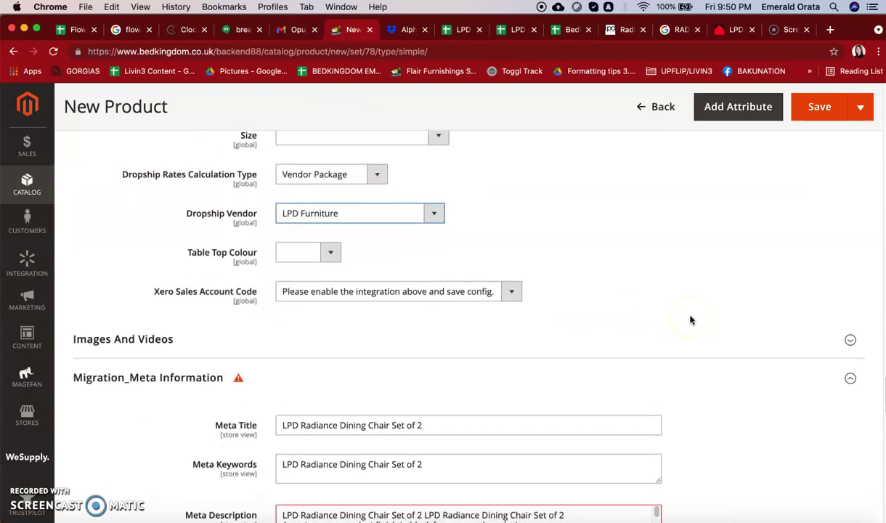
pyautogui.scroll(-2, 691, 319)
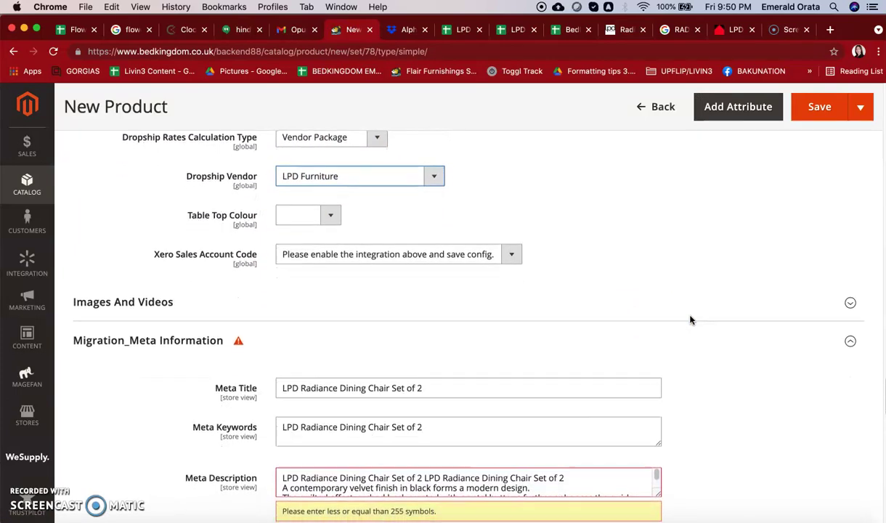
pyautogui.click(731, 326)
pyautogui.scroll(-3, 734, 325)
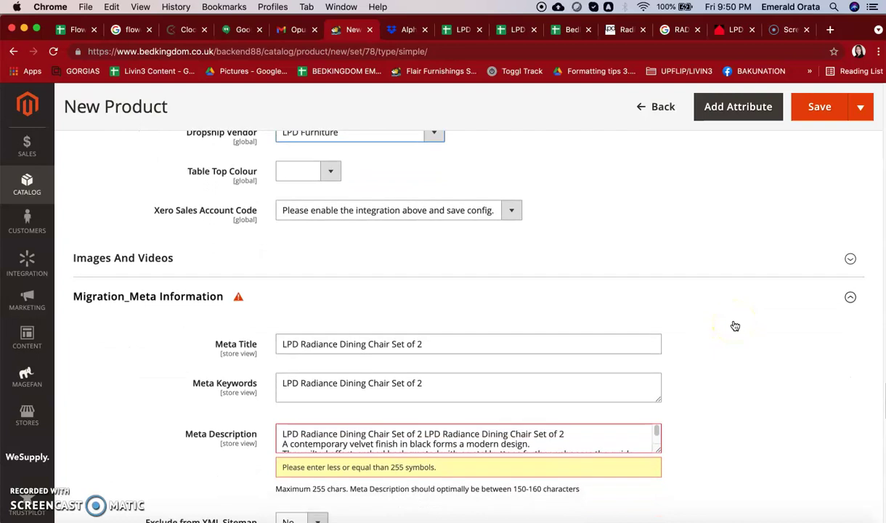
pyautogui.scroll(-1, 733, 326)
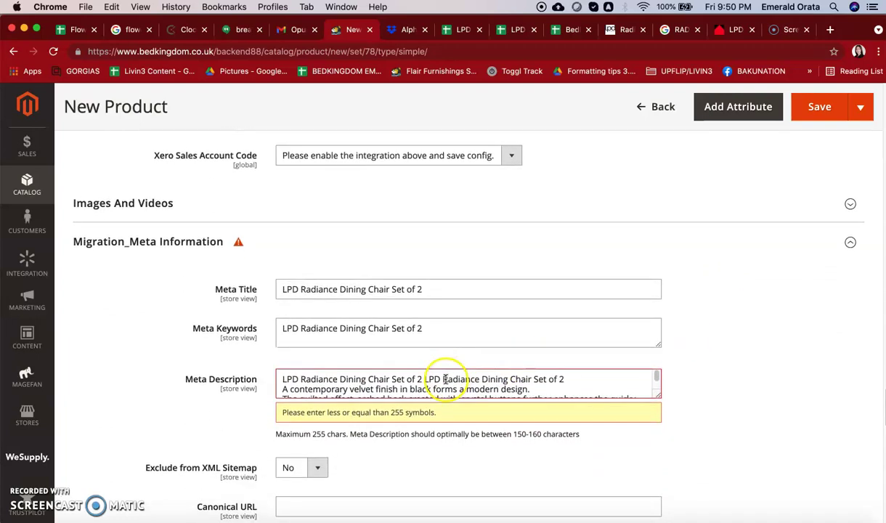
pyautogui.scroll(-2, 502, 383)
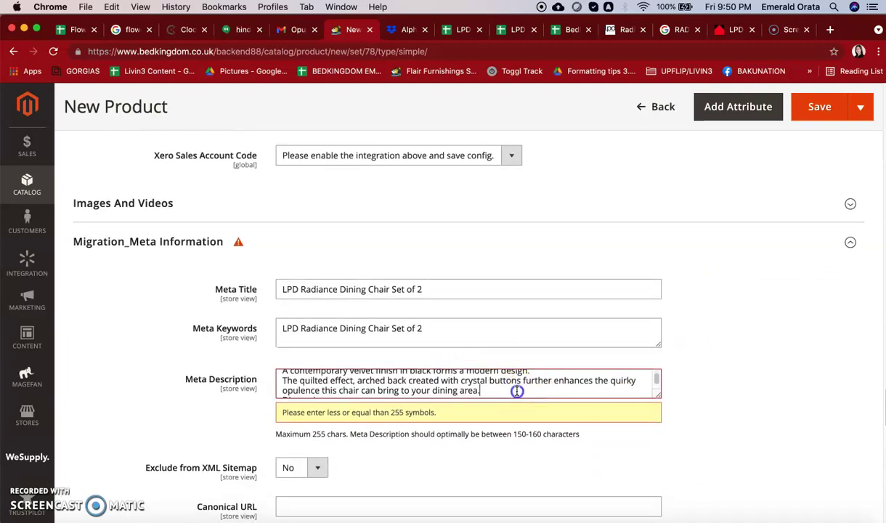
pyautogui.scroll(2, 541, 393)
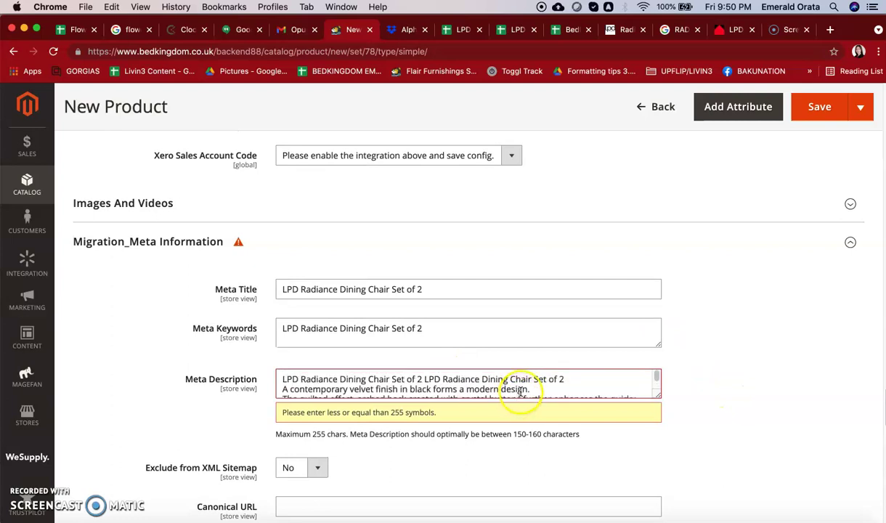
pyautogui.moveTo(576, 378); pyautogui.dragTo(286, 379)
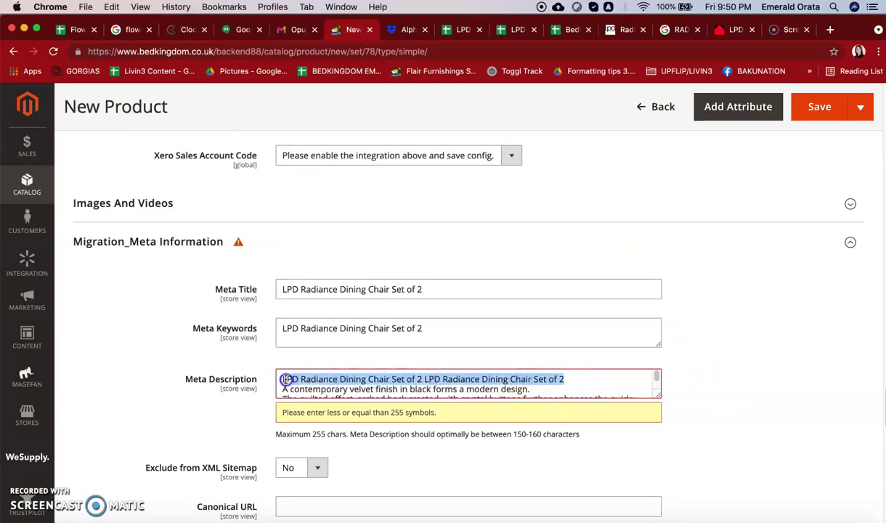
pyautogui.press('BackSpace')
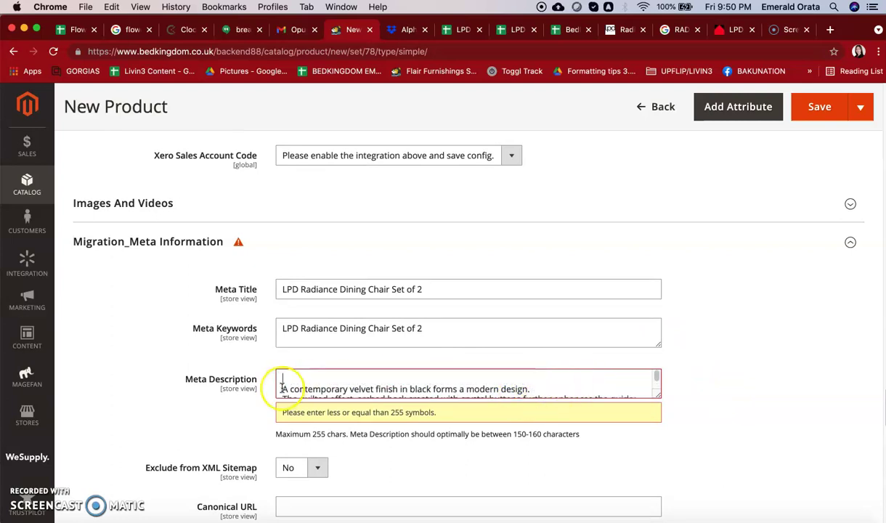
pyautogui.press('BackSpace')
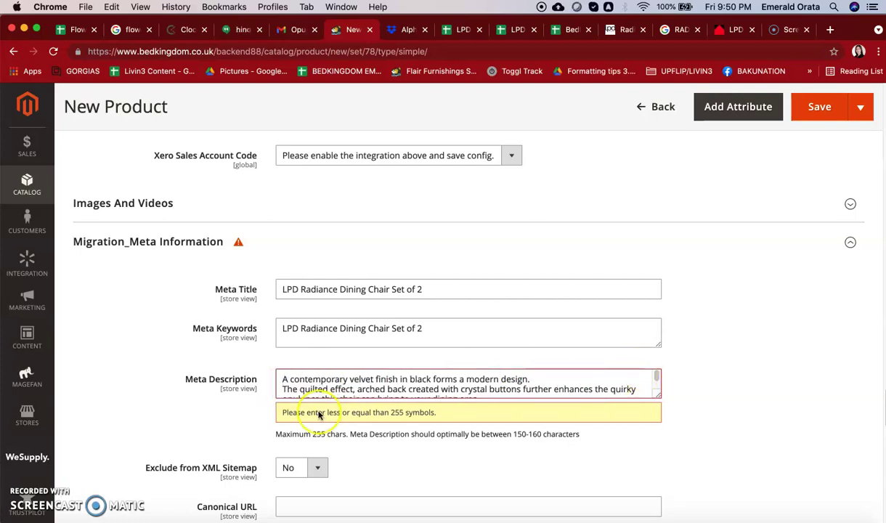
pyautogui.press('BackSpace')
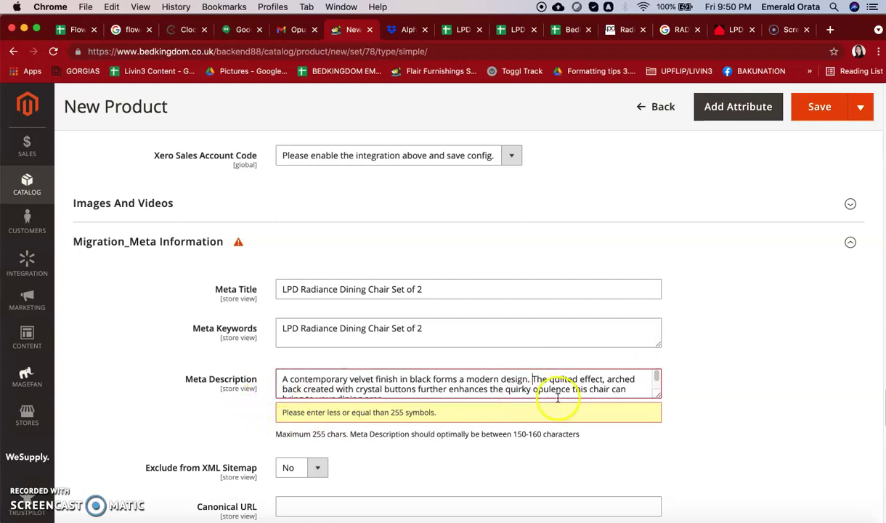
pyautogui.click(744, 370)
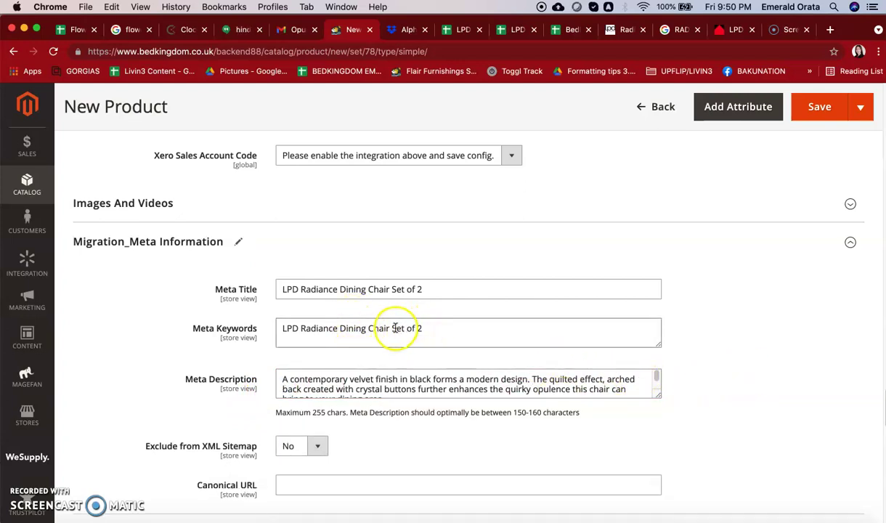
# - Replace "Set of 2" in the Meta Keywords with the keywords Dining Chair, Velvet Chair and Velvet Dining Chair, consulting the LPD product page
pyautogui.moveTo(391, 327); pyautogui.dragTo(436, 329)
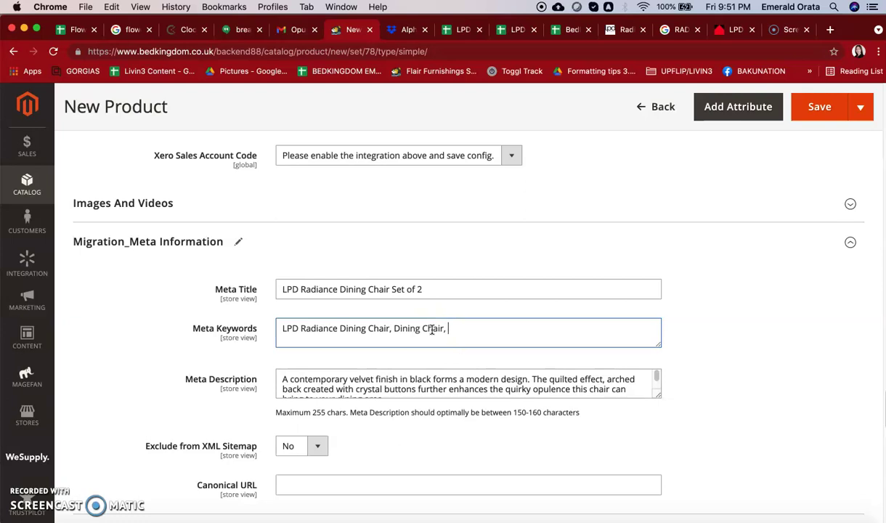
pyautogui.click(612, 29)
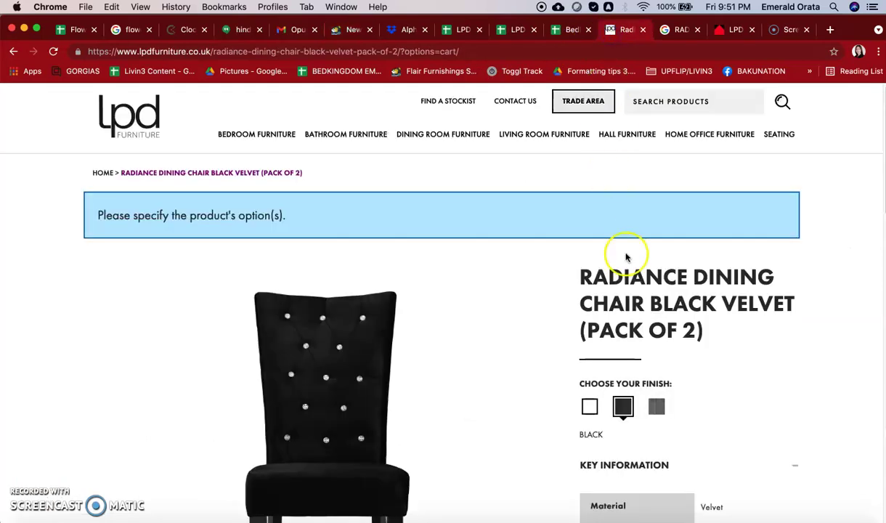
pyautogui.click(349, 32)
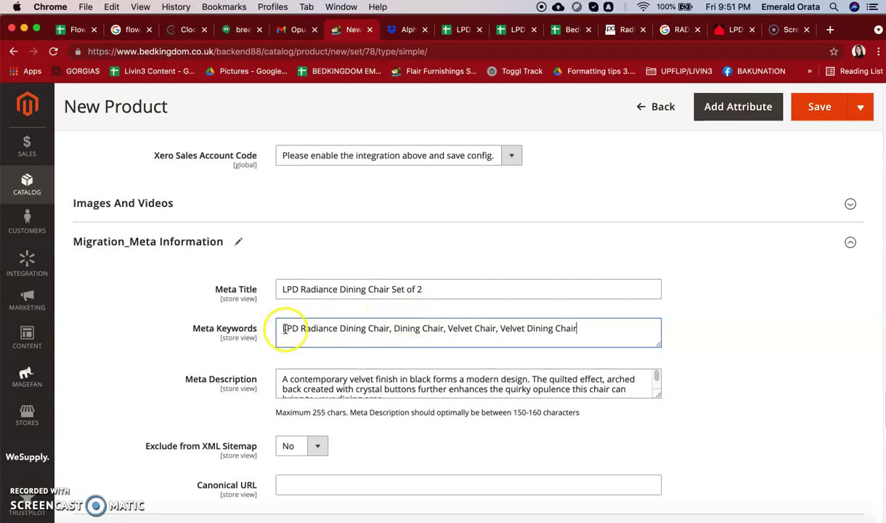
# - Append the keyword "LPD Radiance White Dining Chair" to the Meta Keywords, checking the available finishes on the LPD product page
pyautogui.moveTo(282, 329); pyautogui.dragTo(358, 329)
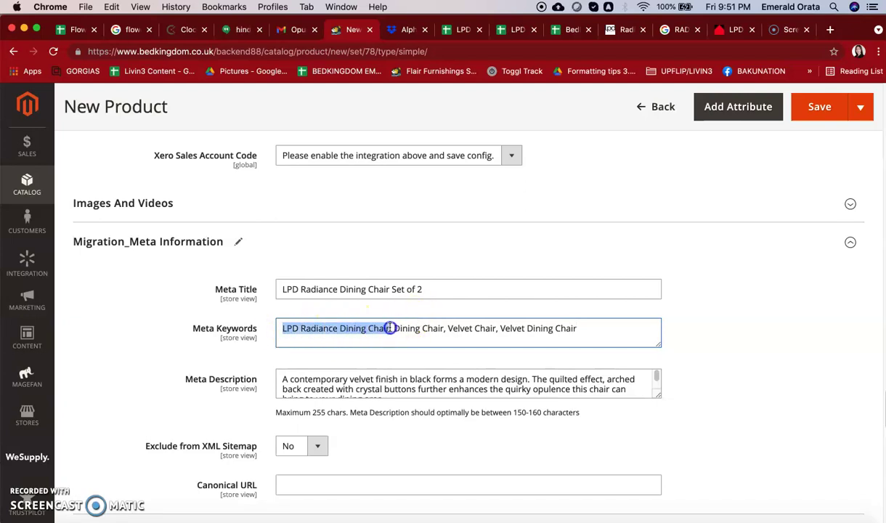
pyautogui.click(591, 330)
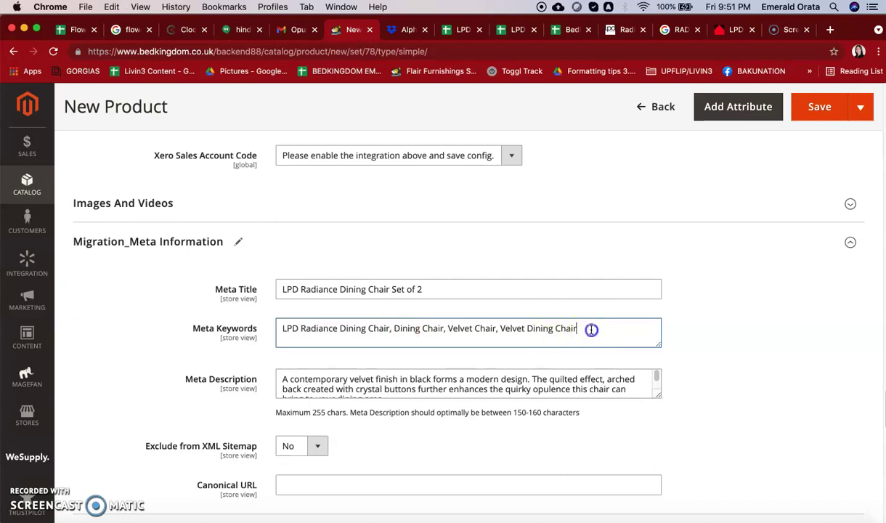
pyautogui.write('LPD Radiance Dining Chair')
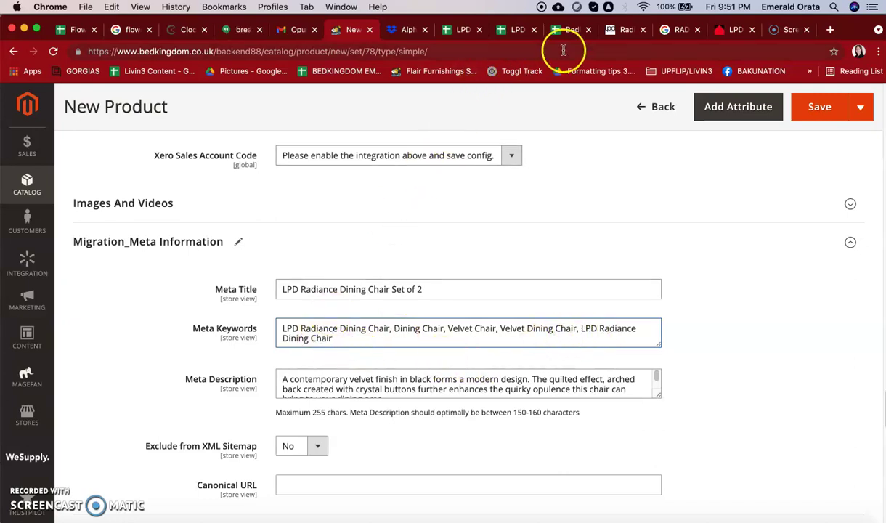
pyautogui.click(619, 29)
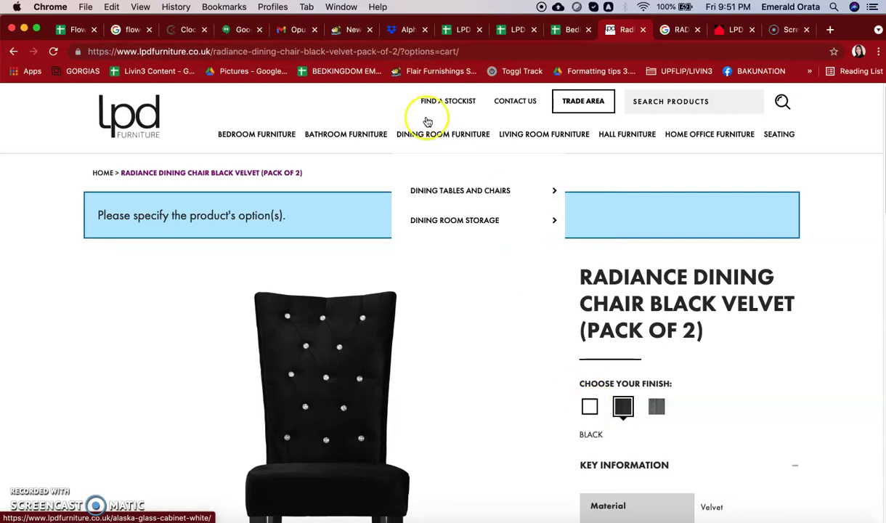
pyautogui.click(340, 29)
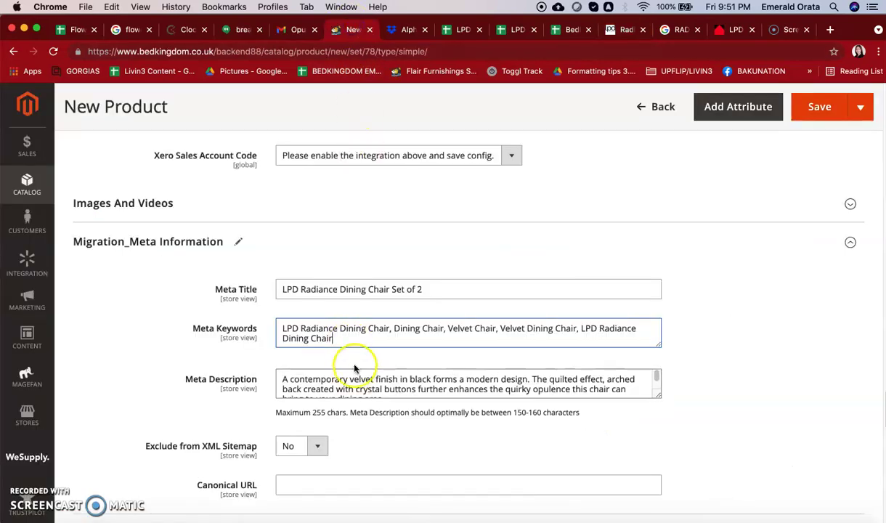
pyautogui.click(283, 338)
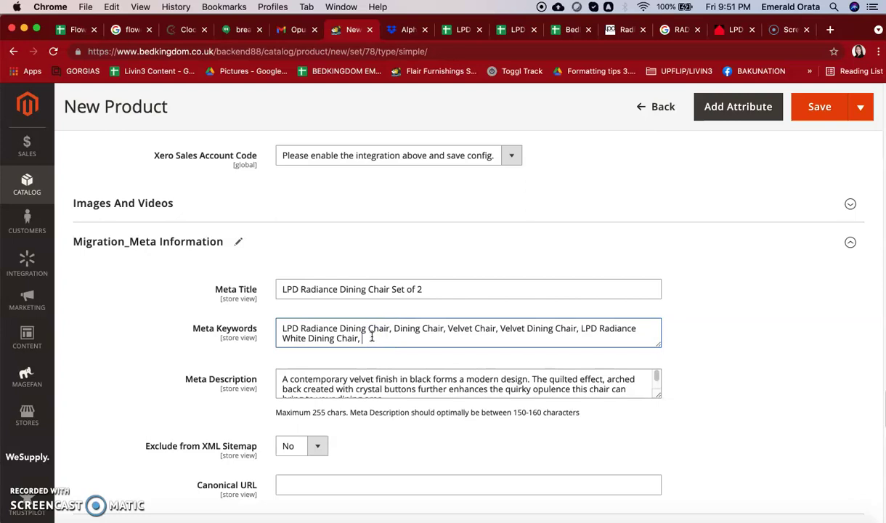
# - Append the keyword "LPD Radiance Black Dining Chair" to the Meta Keywords, checking the black finish on the LPD product page
pyautogui.write('LPD Radiance Dining Chair')
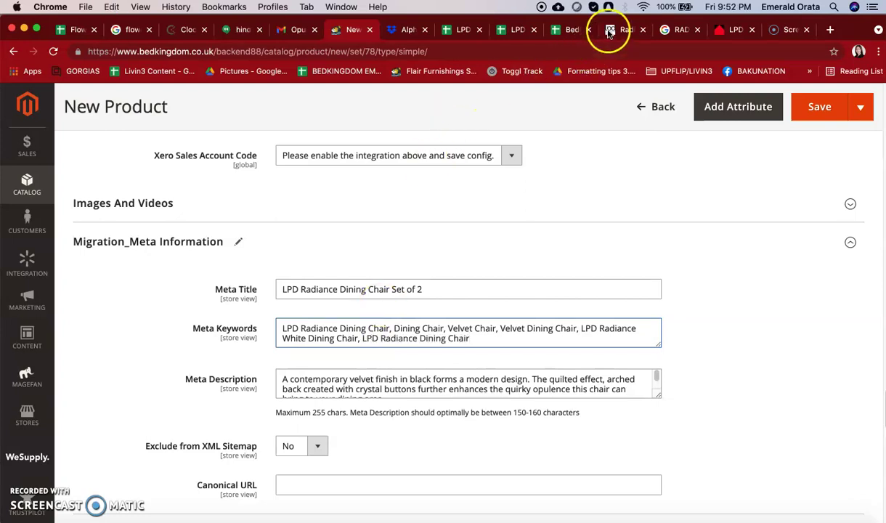
pyautogui.click(611, 30)
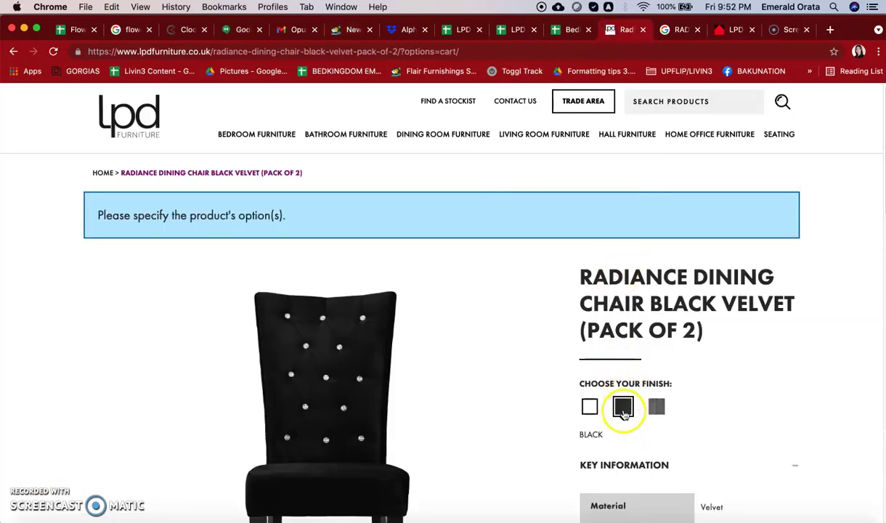
pyautogui.click(350, 29)
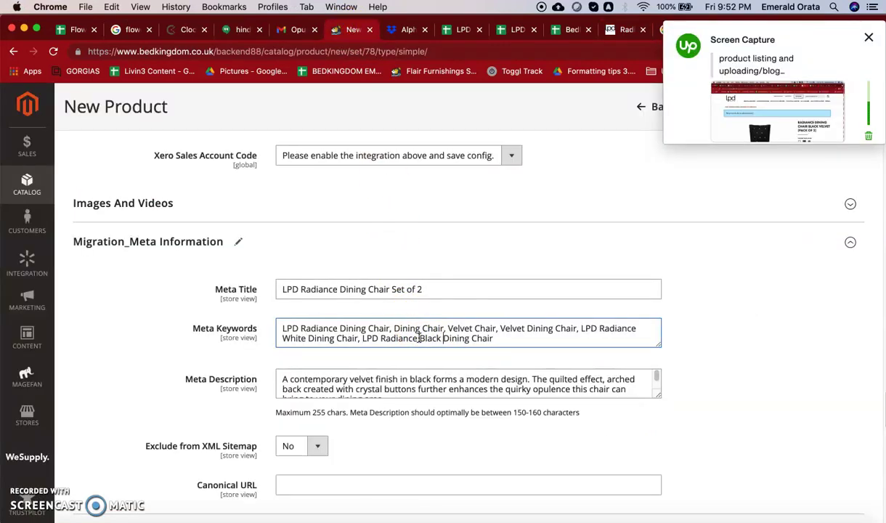
# - Append the keyword "LPD Radiance Grey Dining Chair" to the Meta Keywords, consulting the finishes on the LPD product page
pyautogui.click(497, 339)
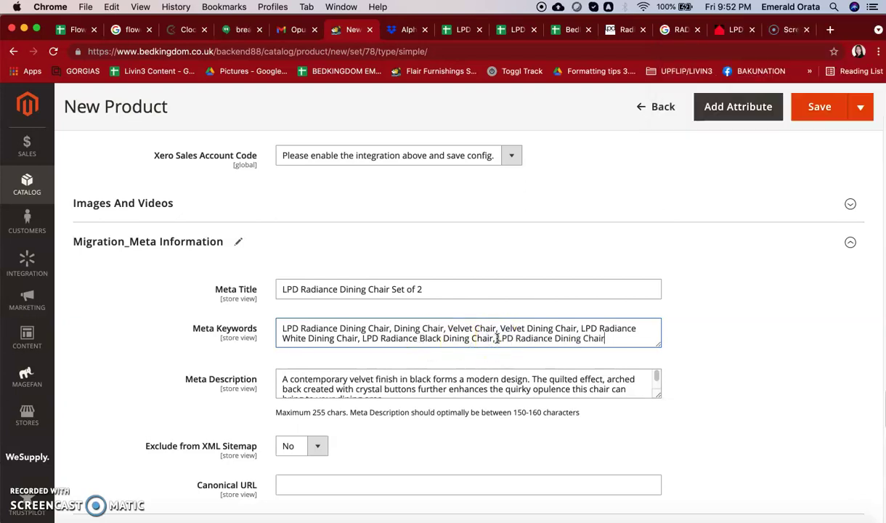
pyautogui.click(621, 31)
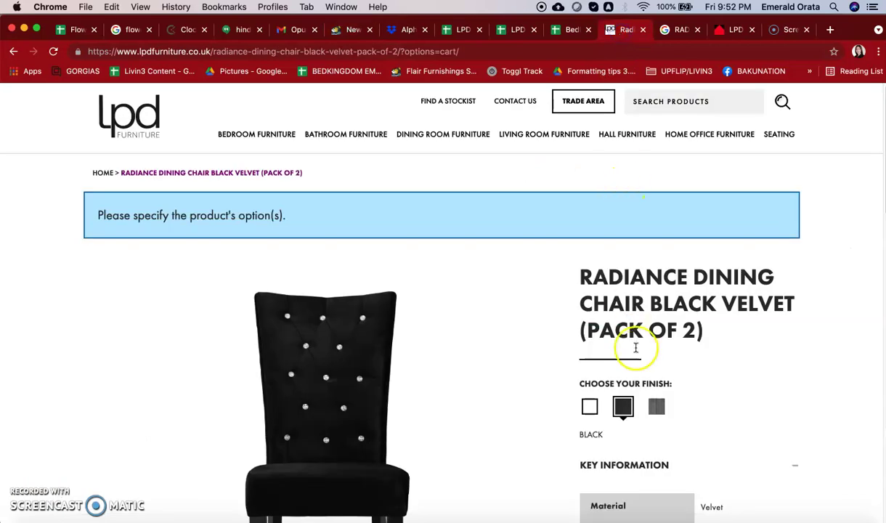
pyautogui.click(353, 29)
pyautogui.click(556, 339)
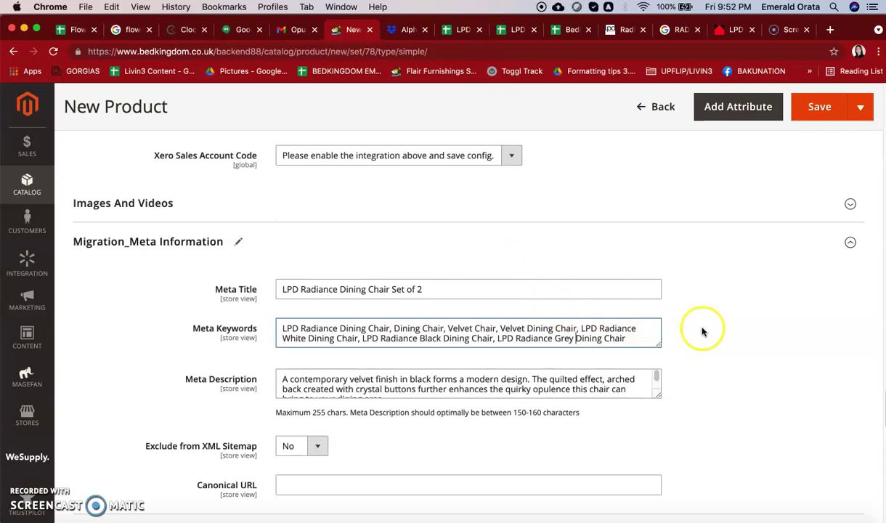
pyautogui.scroll(-1, 728, 327)
pyautogui.scroll(-1, 728, 327)
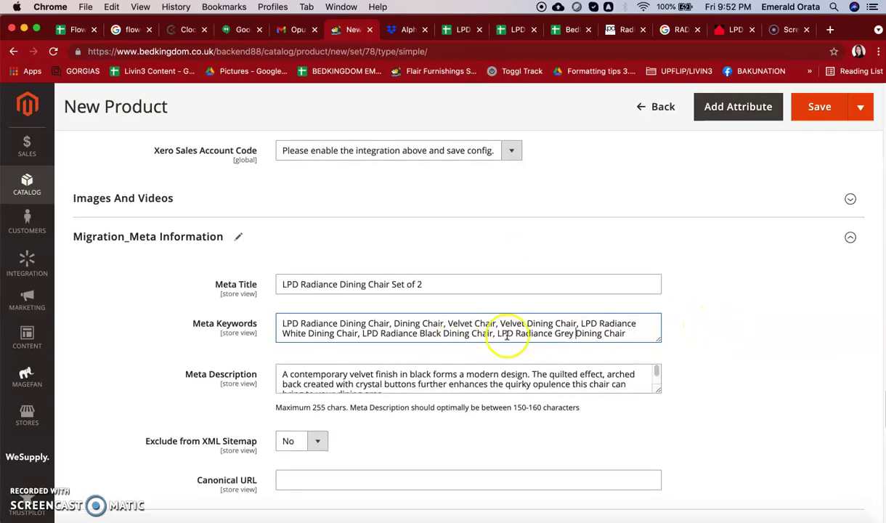
pyautogui.click(633, 332)
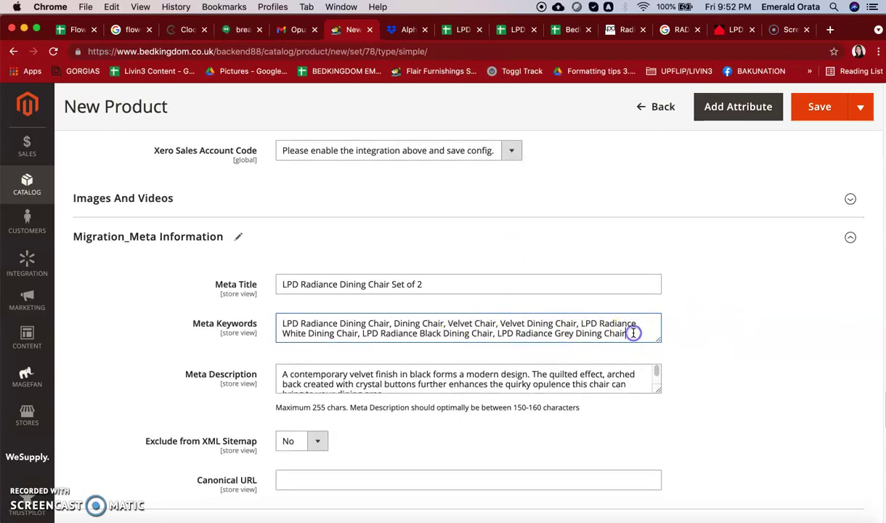
pyautogui.click(732, 311)
# - Expand the Dynamic eBay Item Specifics section of the new product
pyautogui.scroll(-3, 732, 317)
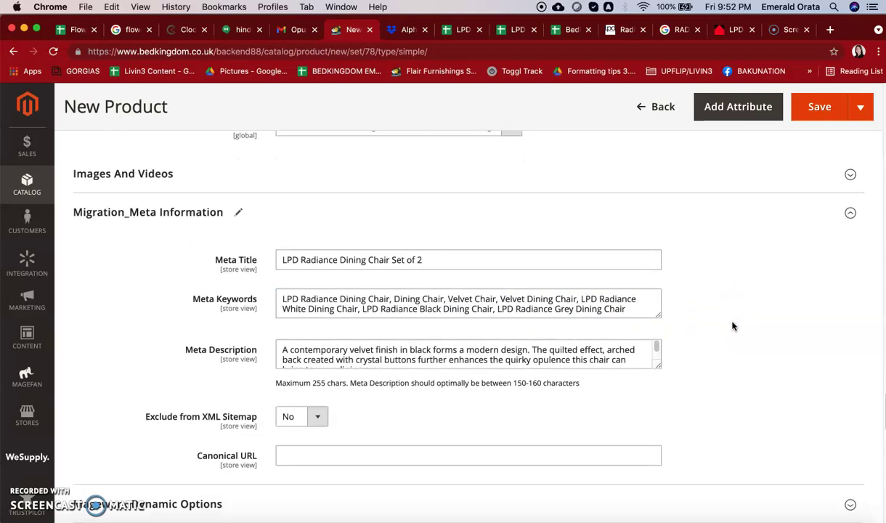
pyautogui.scroll(-5, 732, 326)
pyautogui.click(629, 342)
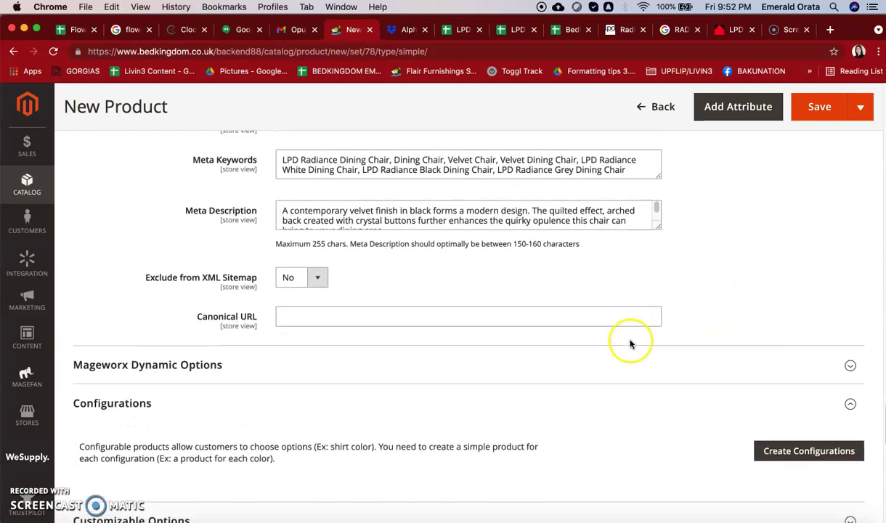
pyautogui.scroll(-5, 630, 344)
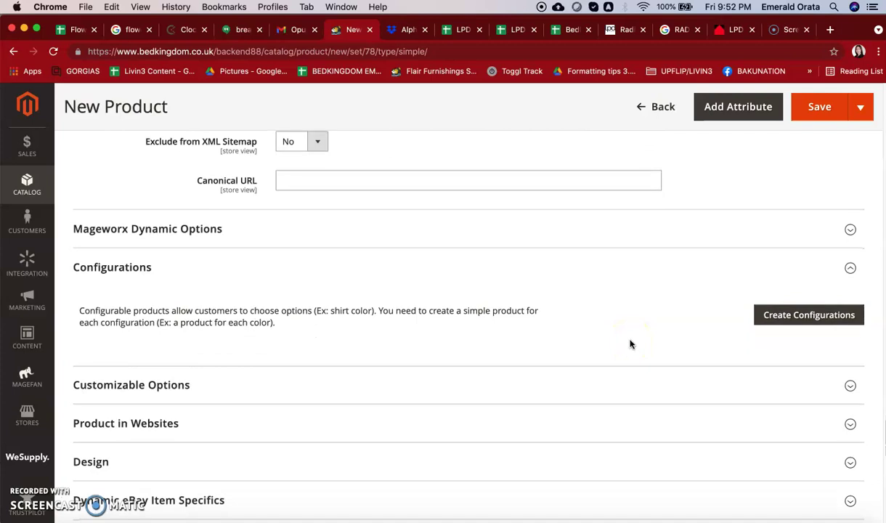
pyautogui.scroll(-5, 630, 345)
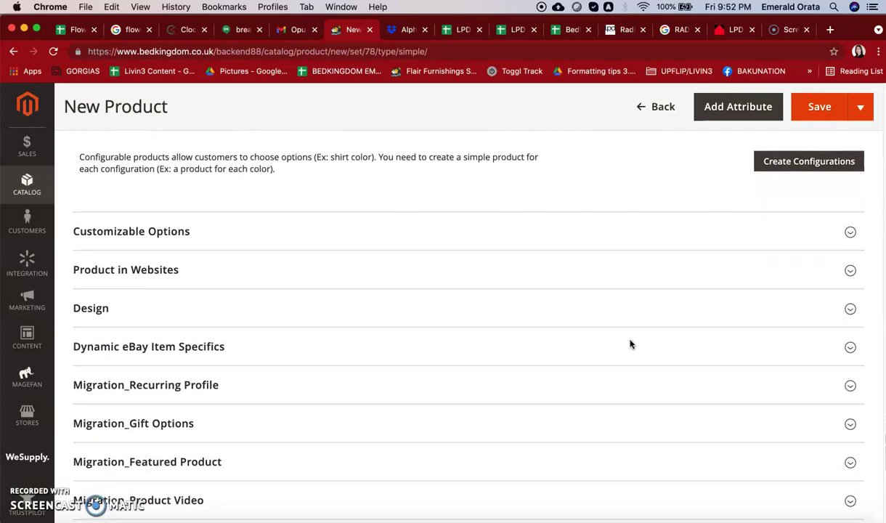
pyautogui.click(571, 355)
pyautogui.click(565, 334)
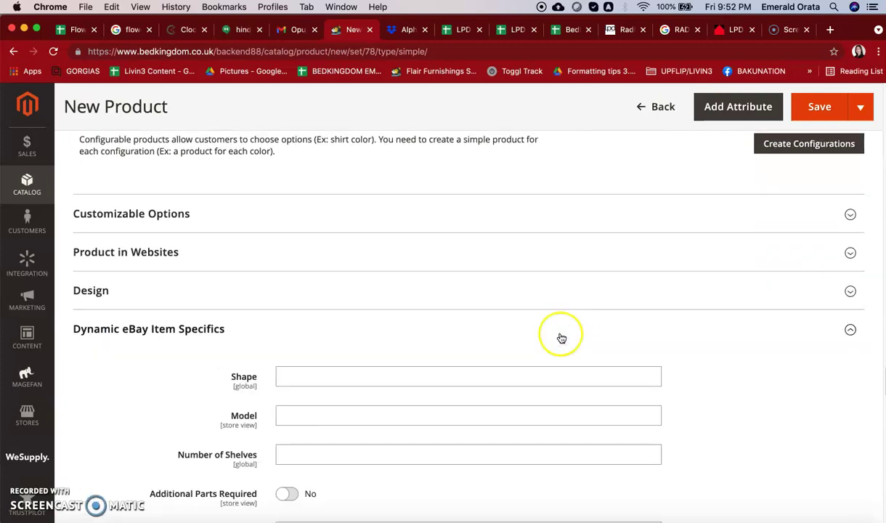
# - Copy the Meta Title "LPD Radiance Dining Chair Set of 2" into the Model field of the eBay item specifics
pyautogui.scroll(-3, 552, 342)
pyautogui.click(360, 320)
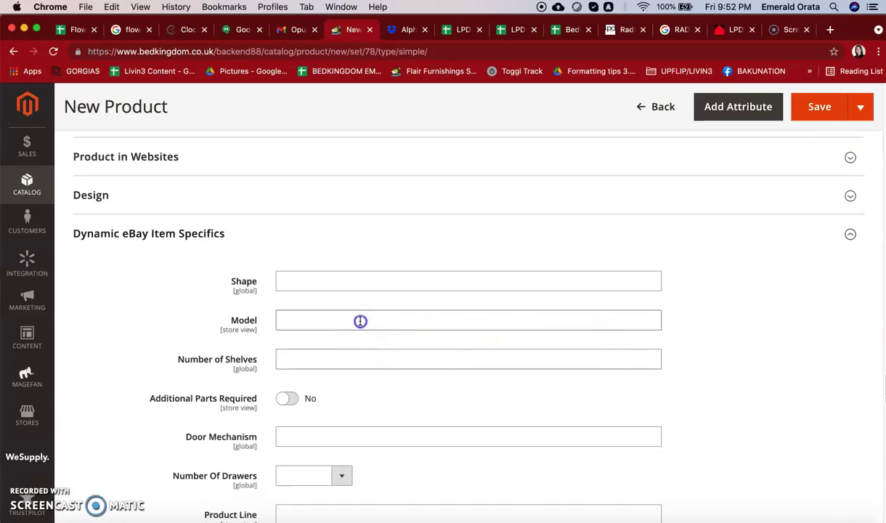
pyautogui.scroll(8, 747, 350)
pyautogui.scroll(8, 747, 352)
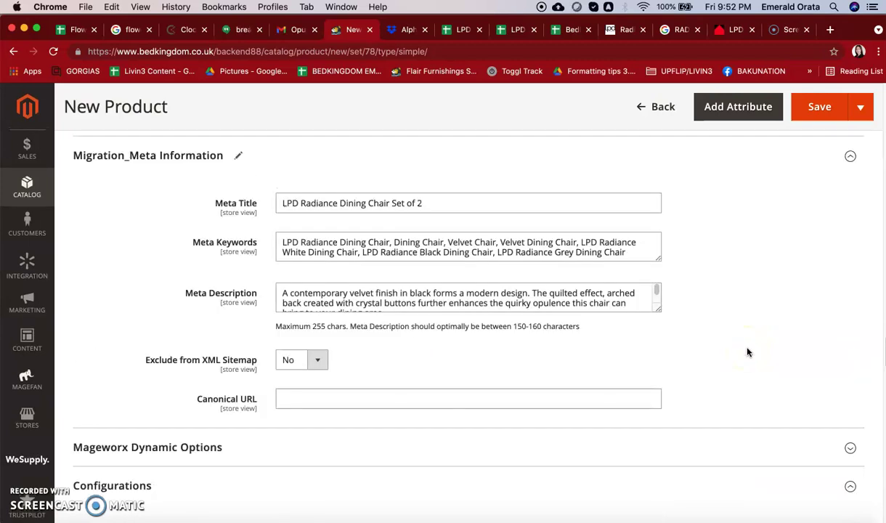
pyautogui.click(383, 202)
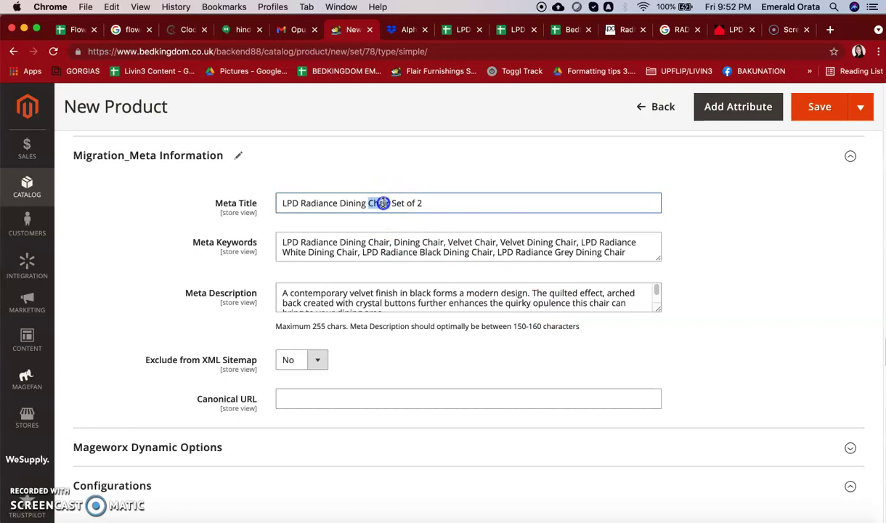
pyautogui.tripleClick(382, 203)
pyautogui.press('super+c')
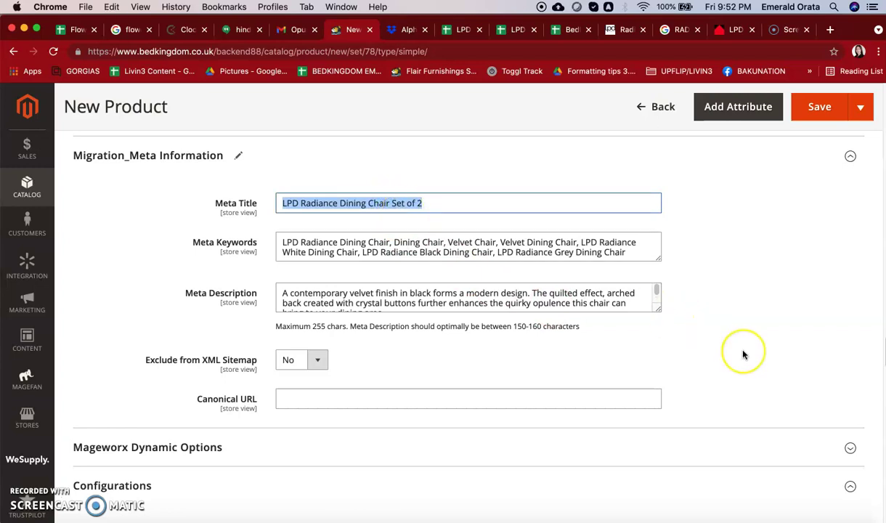
pyautogui.scroll(-8, 744, 352)
pyautogui.scroll(-3, 743, 355)
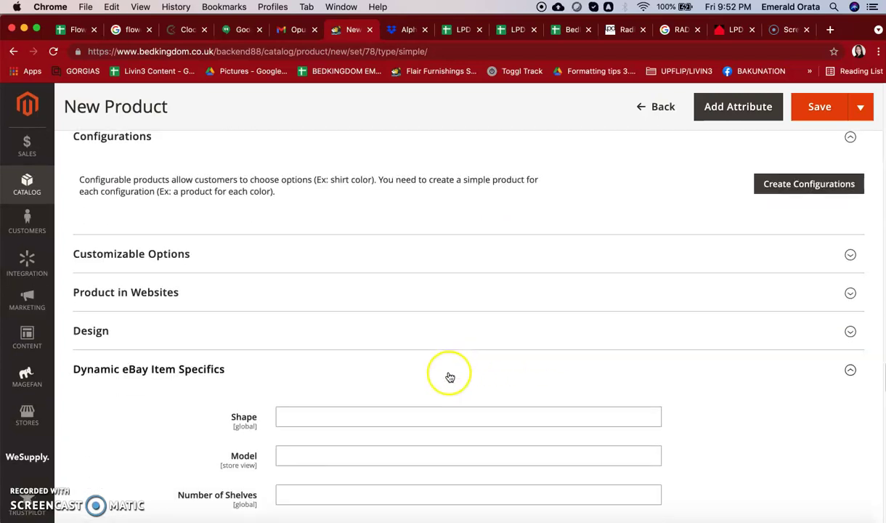
pyautogui.scroll(-3, 450, 377)
pyautogui.click(409, 369)
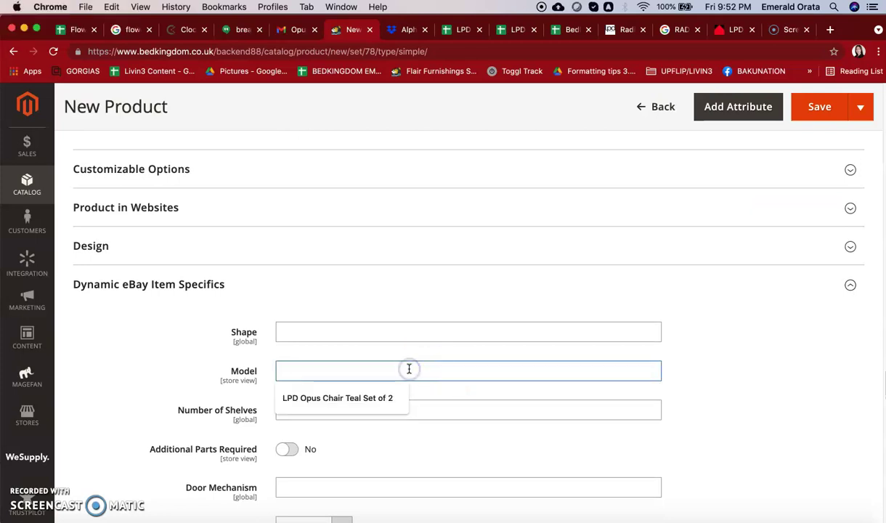
pyautogui.press('super+v')
pyautogui.click(717, 365)
# - Set the Finish in the eBay item specifics to Velvet, taking the material from the LPD product page
pyautogui.scroll(-3, 716, 366)
pyautogui.scroll(-3, 715, 366)
pyautogui.scroll(-2, 715, 366)
pyautogui.click(473, 370)
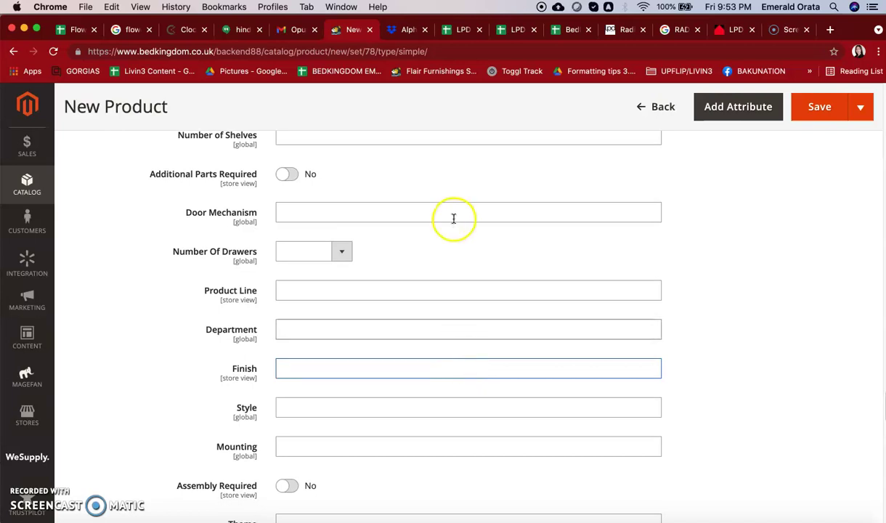
pyautogui.click(611, 32)
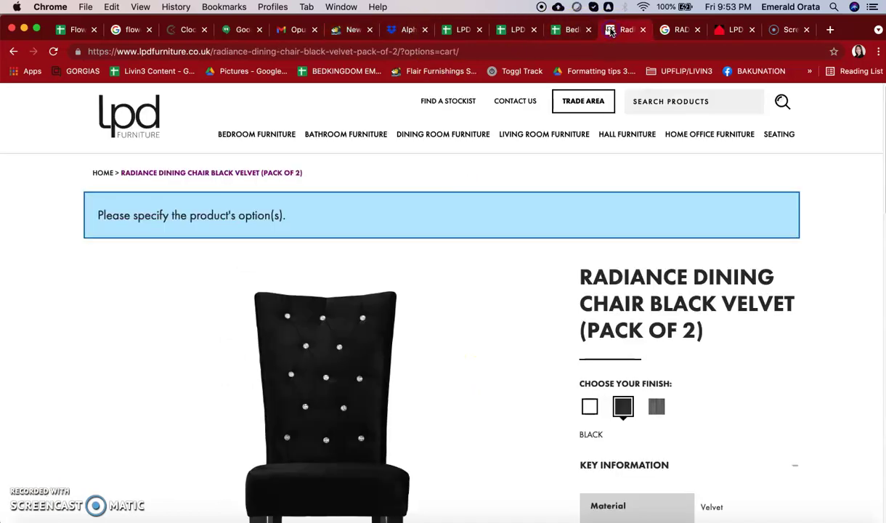
pyautogui.scroll(-2, 661, 414)
pyautogui.scroll(-1, 666, 421)
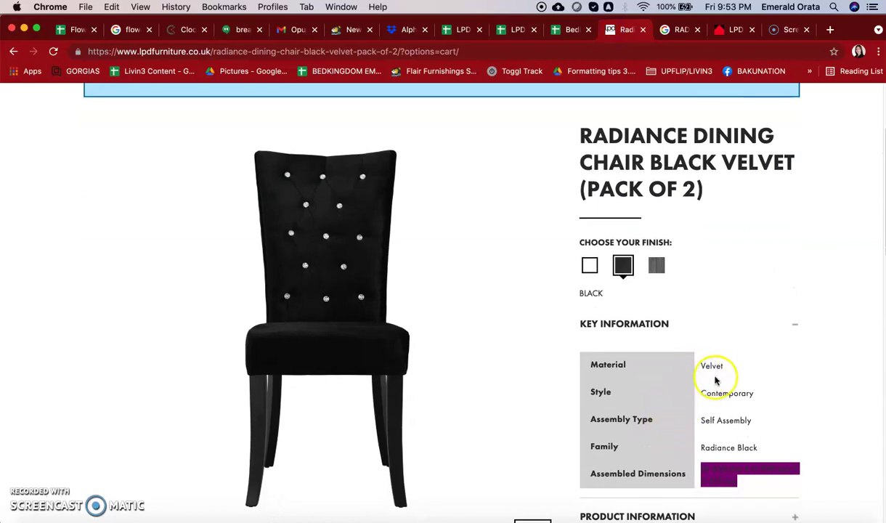
pyautogui.click(342, 29)
pyautogui.click(326, 368)
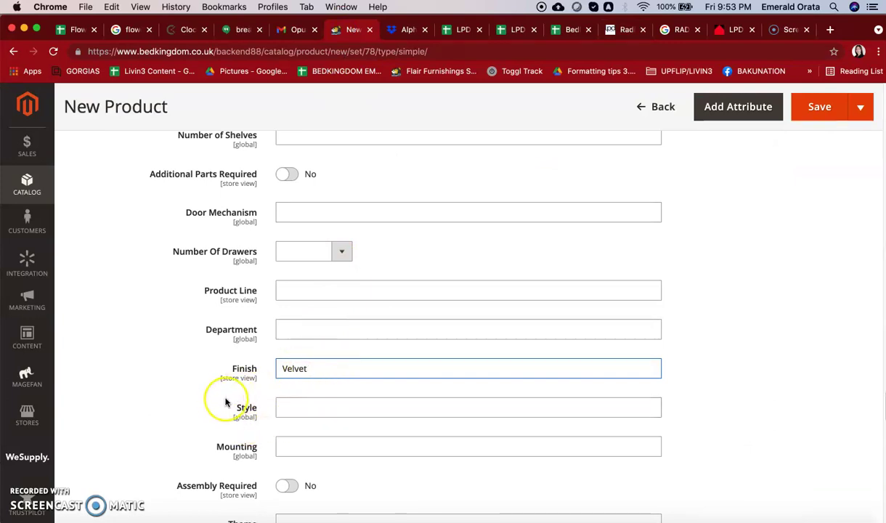
# - Set the Style to Contemporary as given on the LPD product page and switch Assembly Required to Yes
pyautogui.click(619, 29)
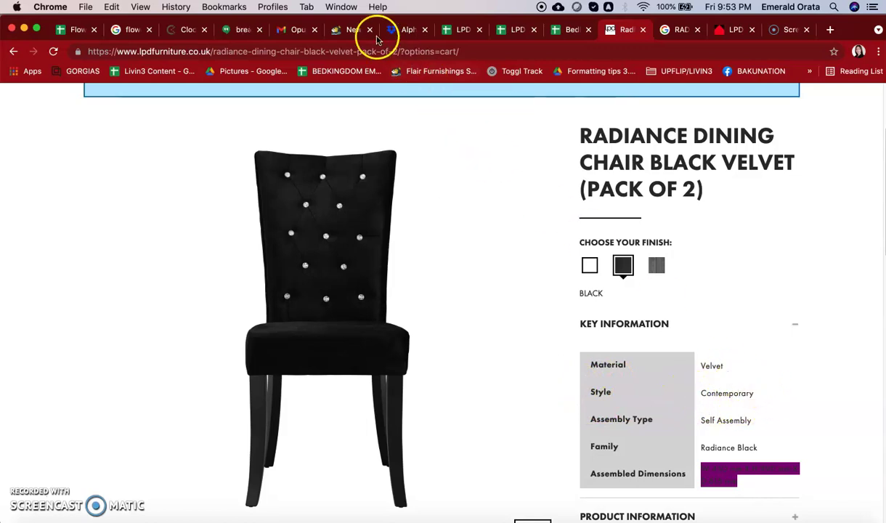
pyautogui.click(352, 30)
pyautogui.click(343, 405)
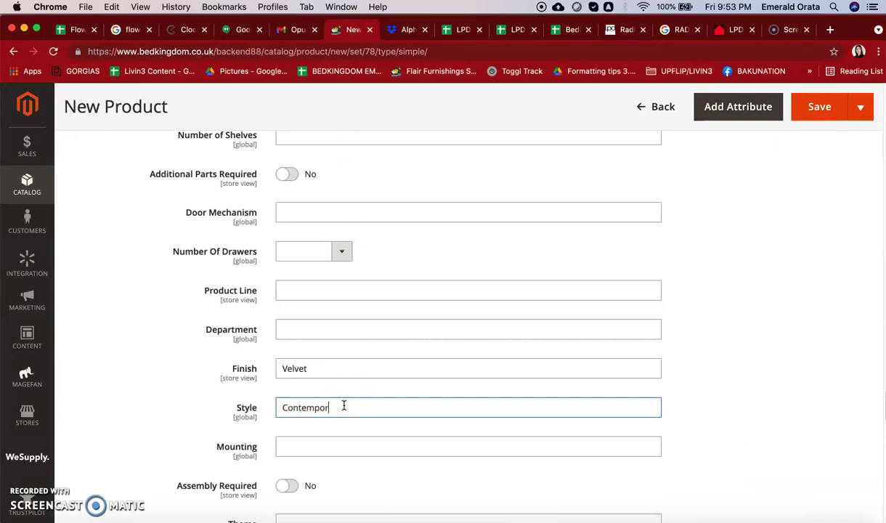
pyautogui.click(718, 382)
pyautogui.scroll(-3, 718, 382)
pyautogui.click(288, 388)
# - Copy the assembled dimensions "W 450 mm X H 990 mm X D 615 mm" from the LPD product page into Approximate Dimensions
pyautogui.scroll(-5, 780, 302)
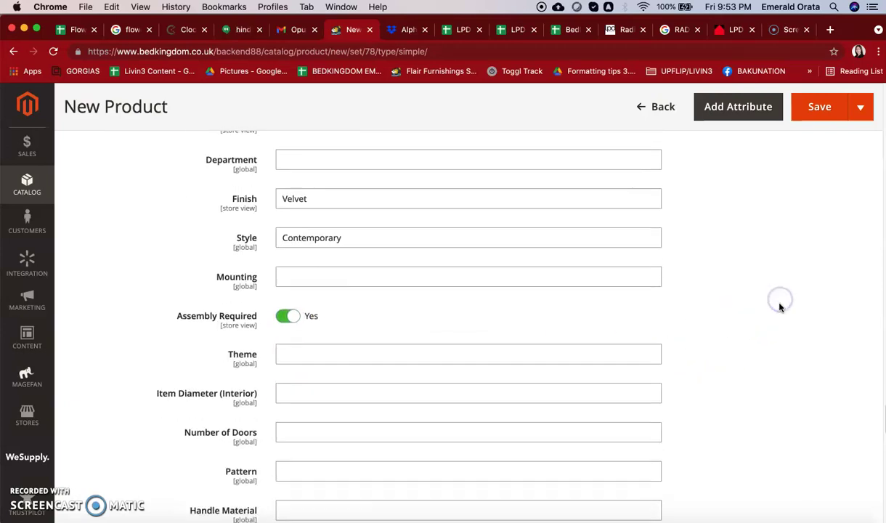
pyautogui.scroll(-4, 779, 308)
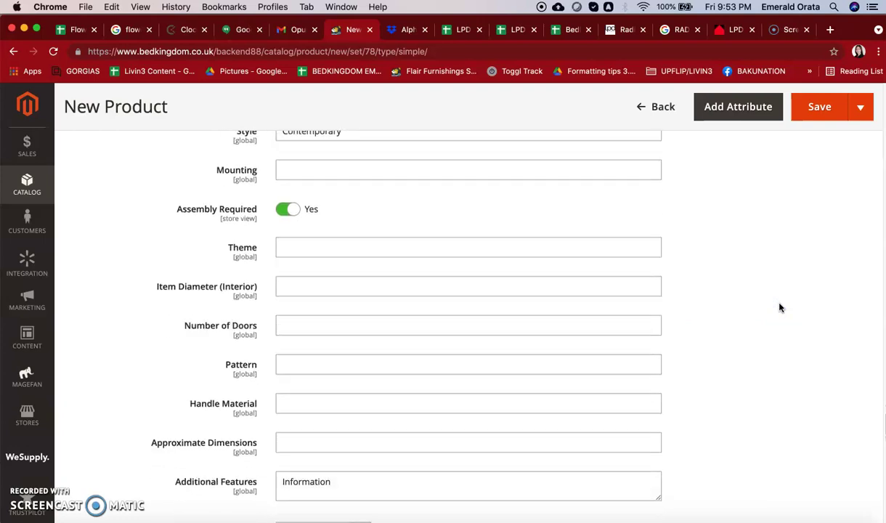
pyautogui.click(525, 371)
pyautogui.click(617, 30)
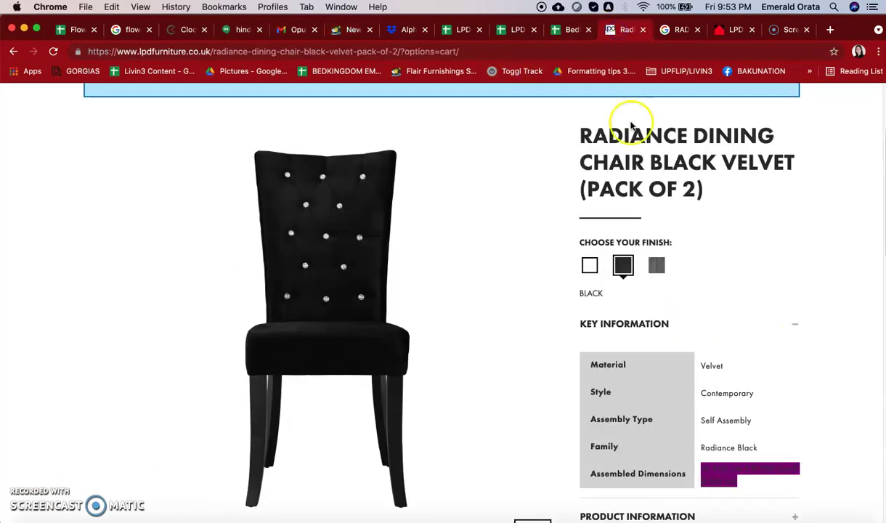
pyautogui.scroll(-2, 763, 385)
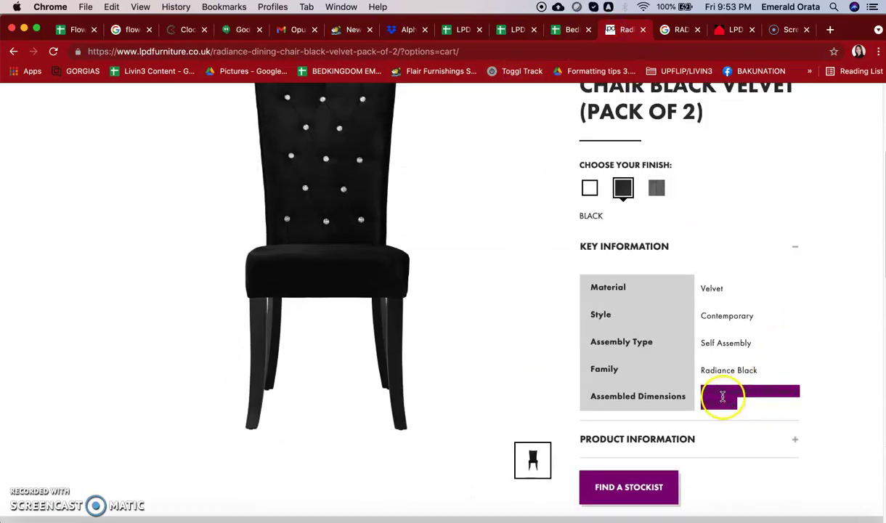
pyautogui.click(856, 356)
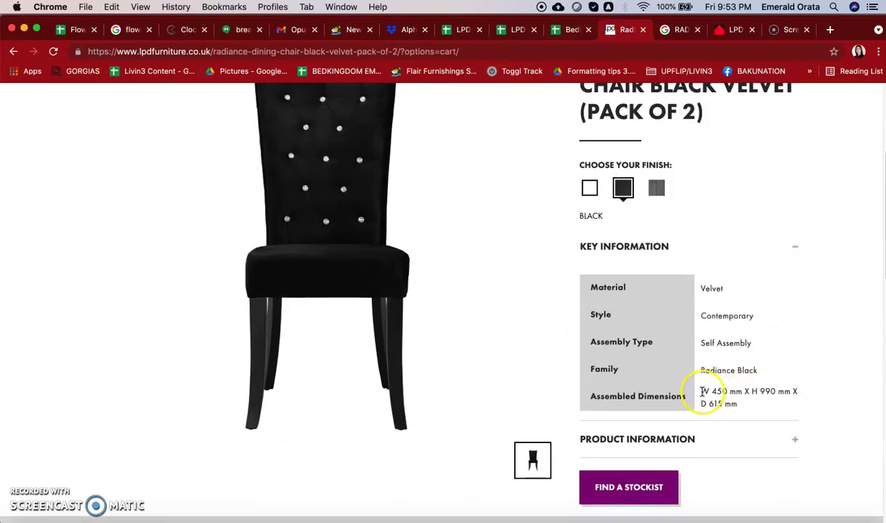
pyautogui.moveTo(702, 393); pyautogui.dragTo(742, 411)
pyautogui.press('super+c')
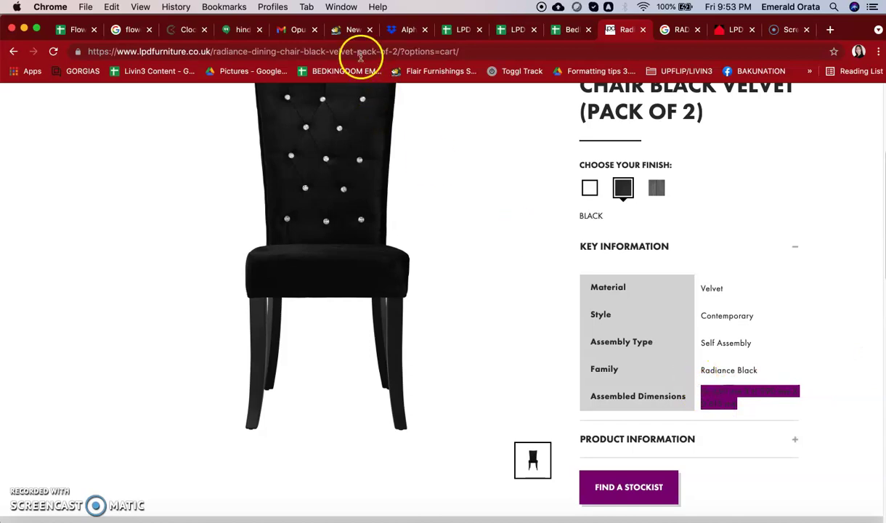
pyautogui.click(341, 30)
pyautogui.click(303, 370)
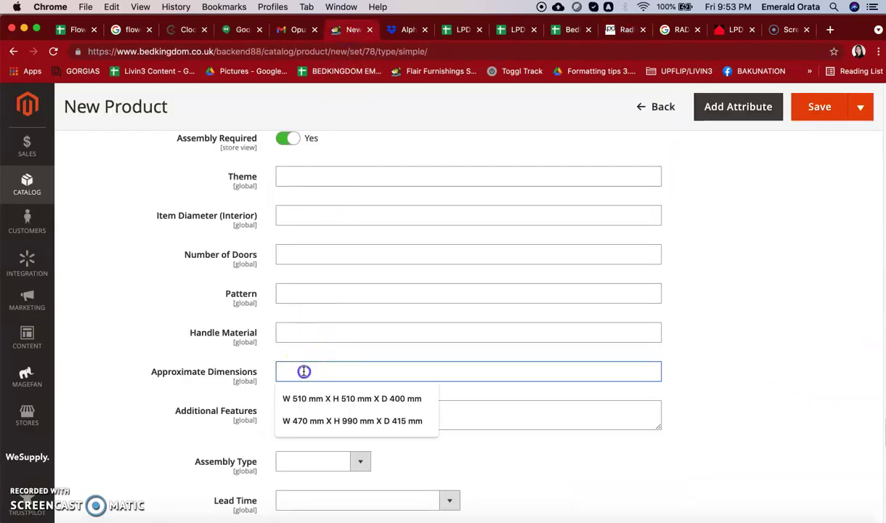
pyautogui.press('super+v')
# - Copy the product information paragraph from the LPD product page into the Additional Features field of the new product
pyautogui.scroll(-2, 746, 325)
pyautogui.moveTo(370, 324); pyautogui.dragTo(259, 327)
pyautogui.press('BackSpace')
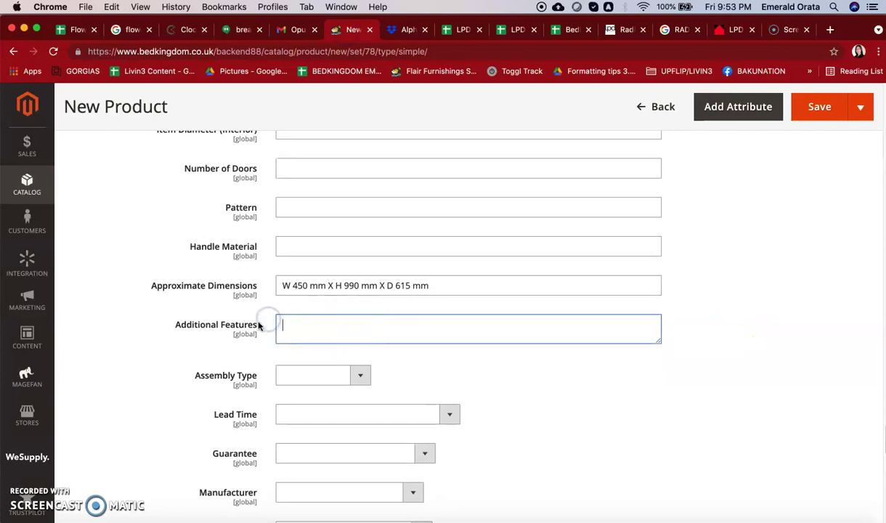
pyautogui.click(623, 30)
pyautogui.scroll(-2, 712, 338)
pyautogui.click(702, 345)
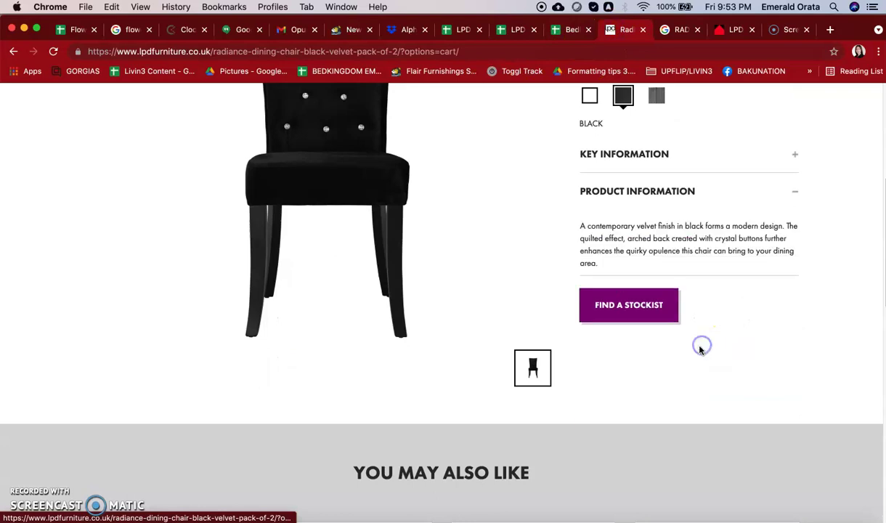
pyautogui.tripleClick(609, 259)
pyautogui.press('cmd+c')
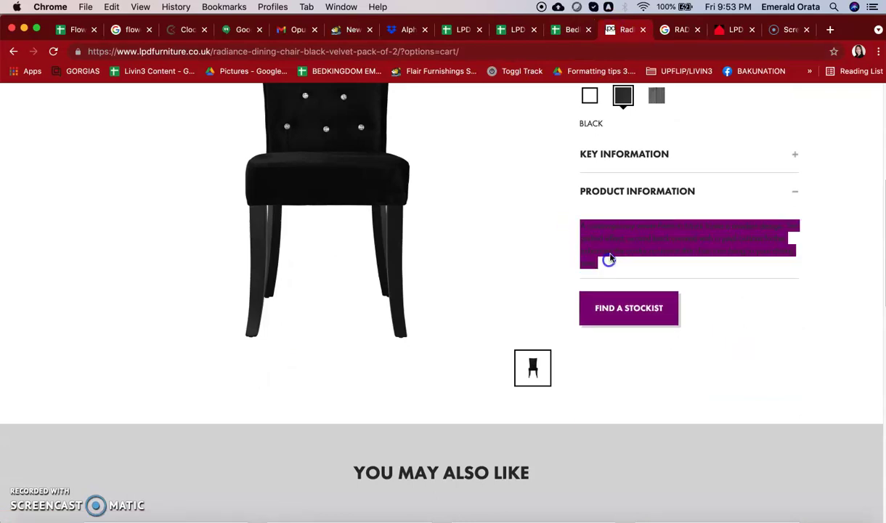
pyautogui.click(324, 30)
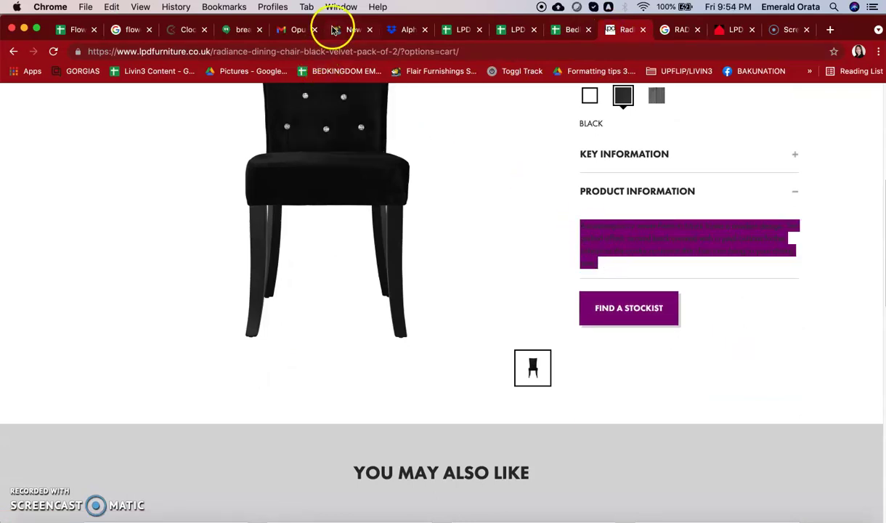
pyautogui.click(304, 317)
pyautogui.click(302, 329)
pyautogui.press('cmd+v')
# - In Additional Features, replace the opening "A" with a "•" bullet and insert "<br>•" after "contemporary velvet finish"
pyautogui.click(317, 326)
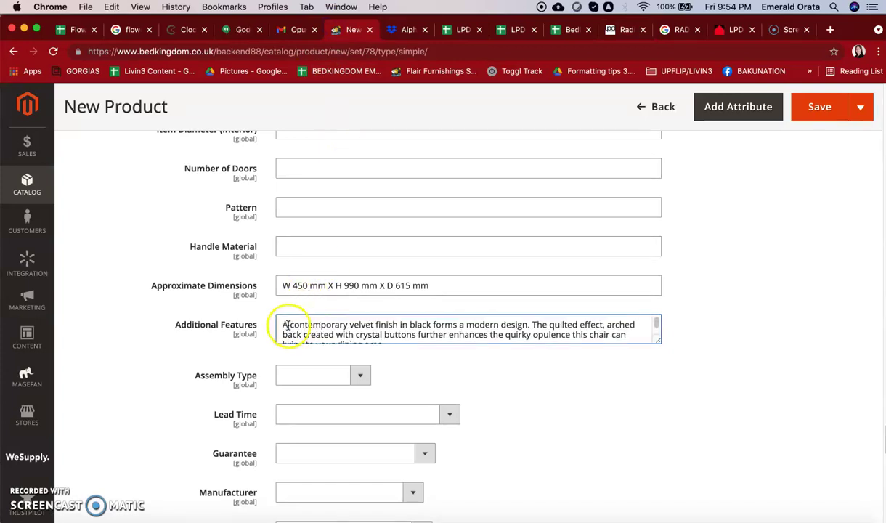
pyautogui.doubleClick(288, 326)
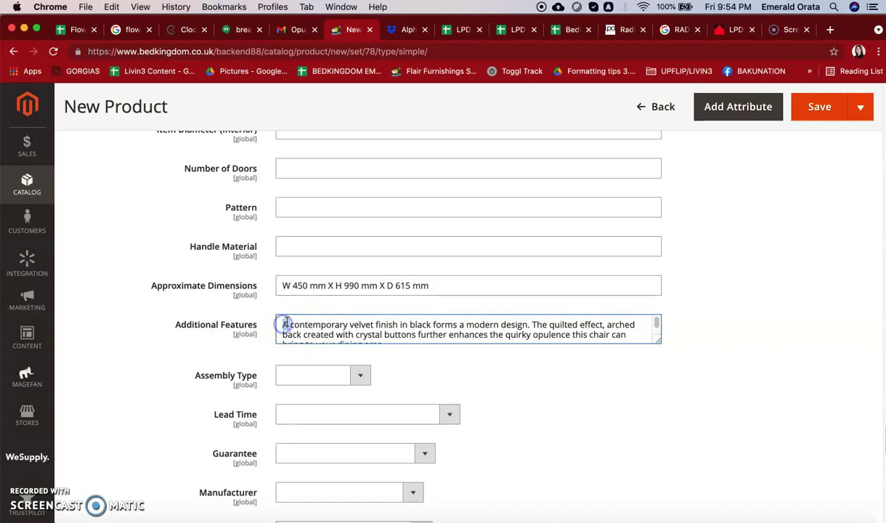
pyautogui.press('BackSpace')
pyautogui.write('•')
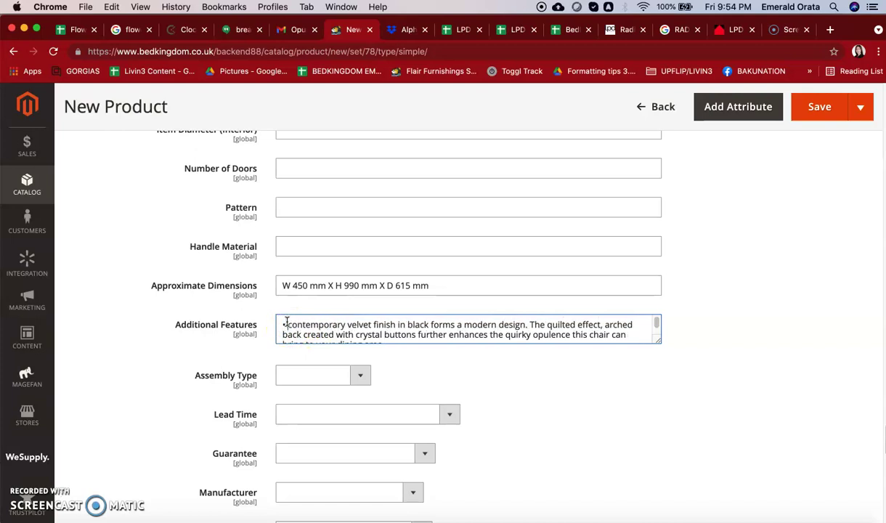
pyautogui.click(394, 325)
pyautogui.write('<')
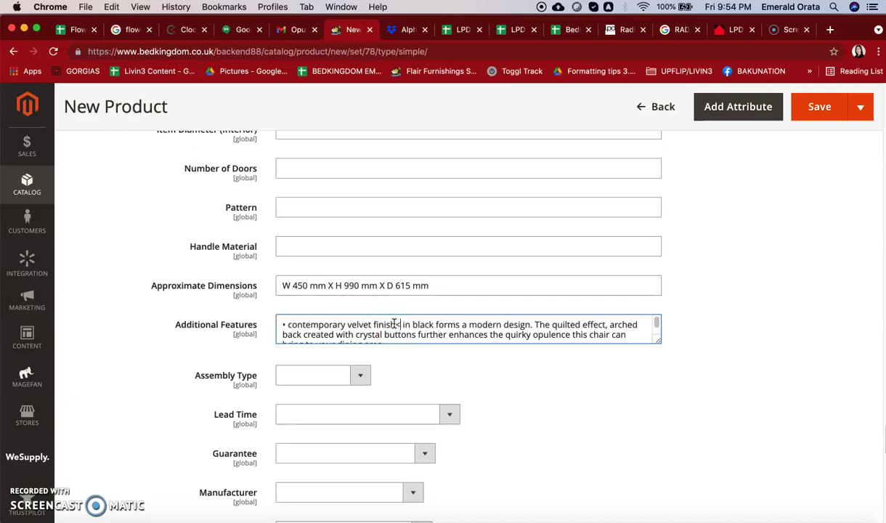
pyautogui.write('br')
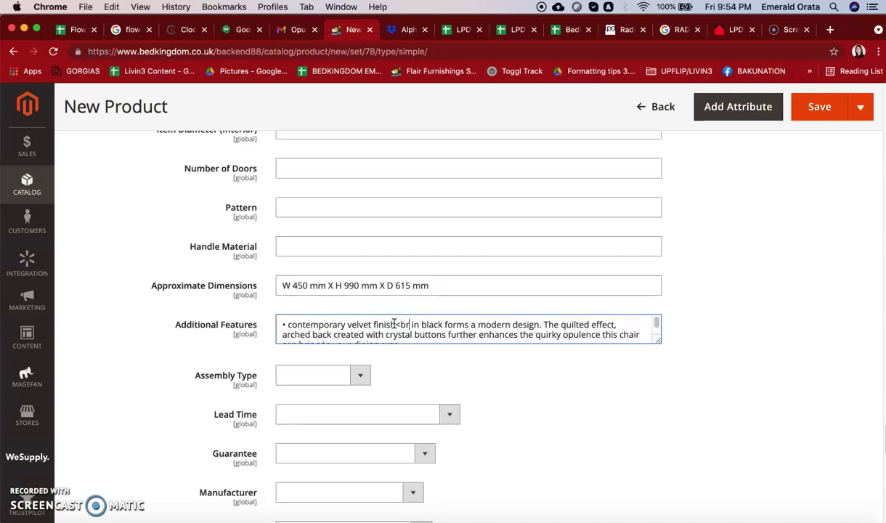
pyautogui.write('>')
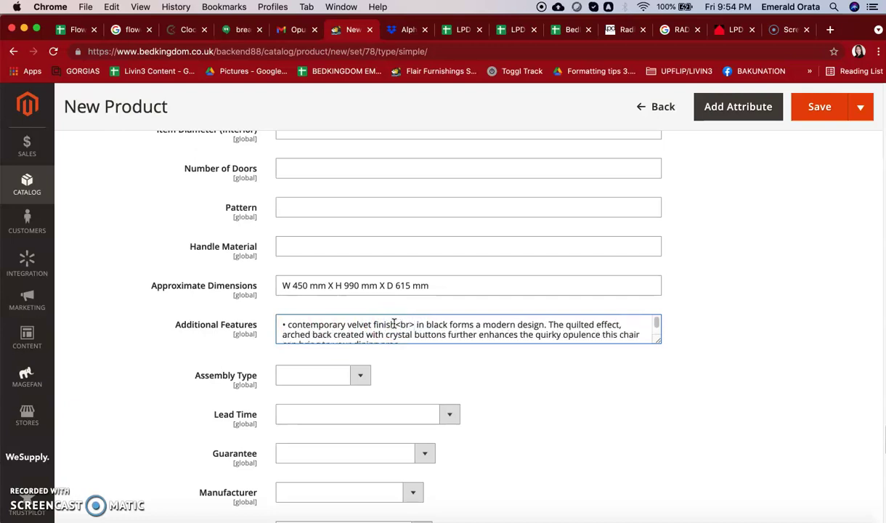
pyautogui.write('•')
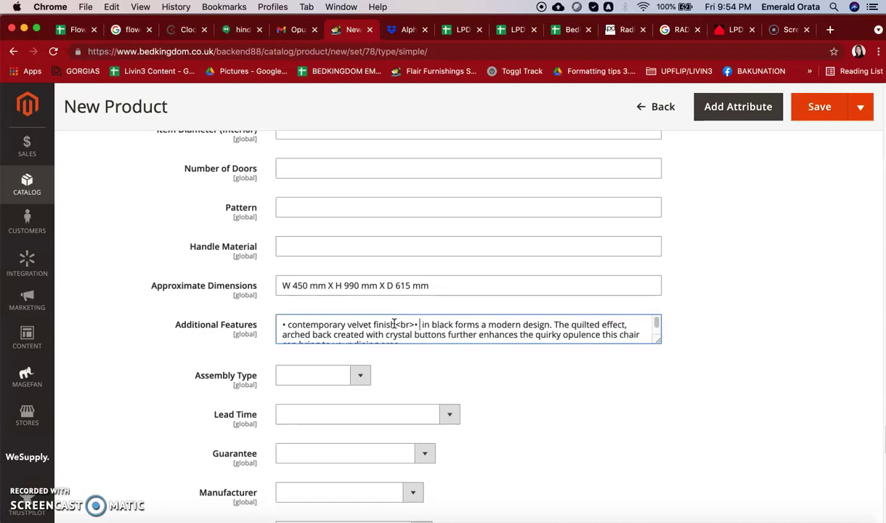
# - Remove "in black forms a" so the second bullet reads "modern design", and replace its full stop with "<br>•"
pyautogui.click(428, 325)
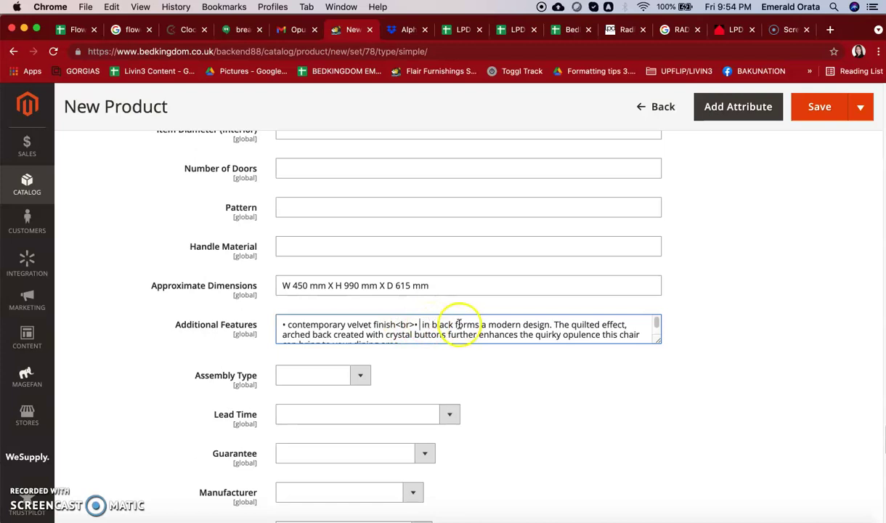
pyautogui.moveTo(489, 326); pyautogui.dragTo(451, 320)
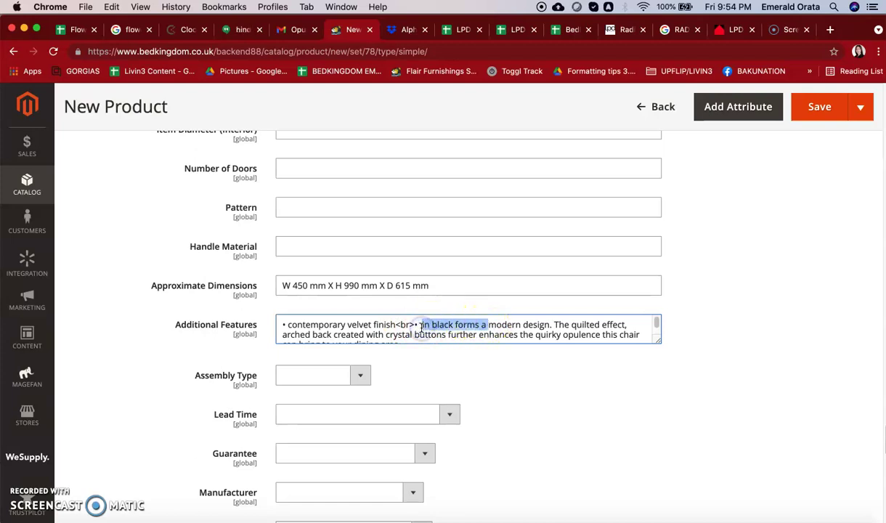
pyautogui.press('BackSpace')
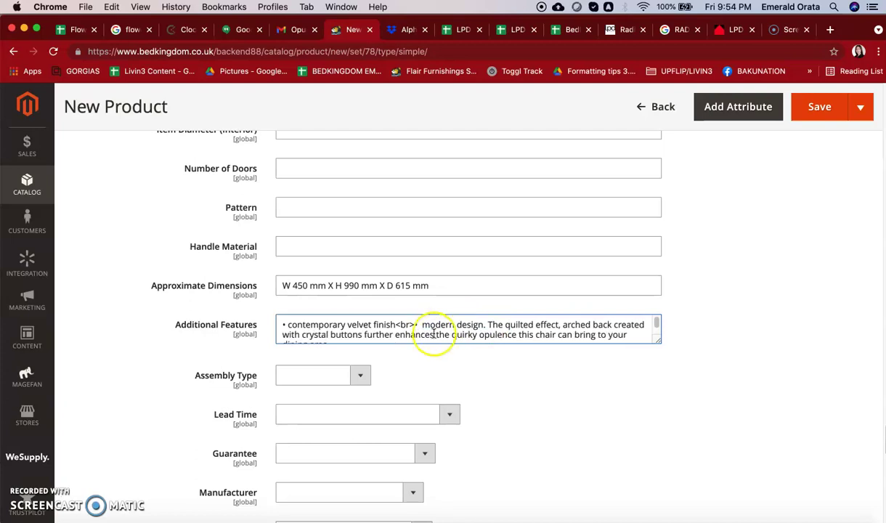
pyautogui.click(482, 325)
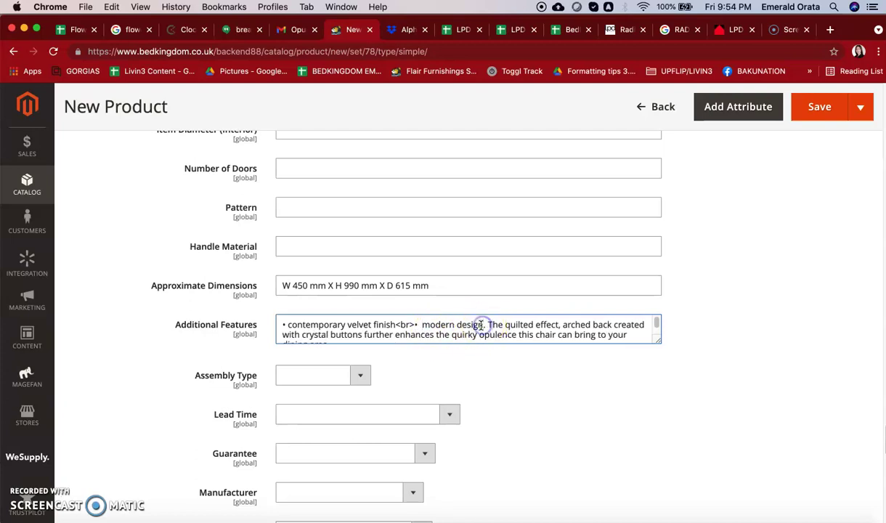
pyautogui.write('<br')
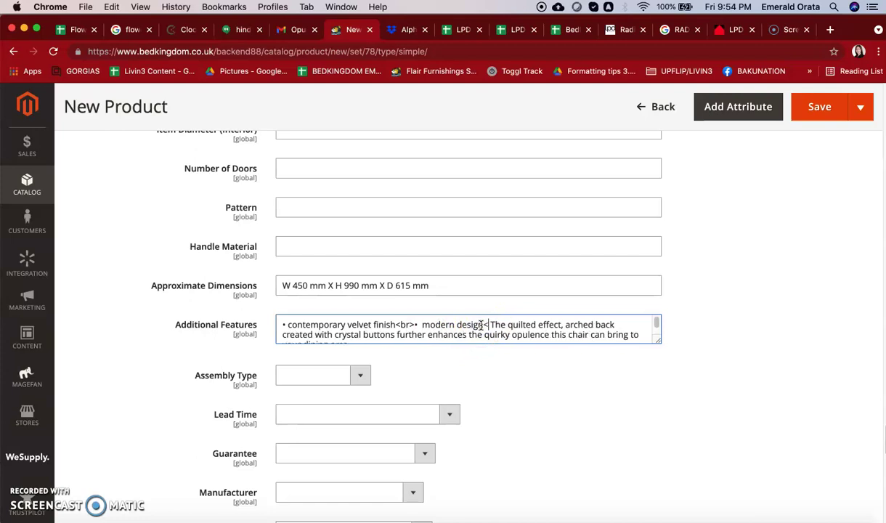
pyautogui.write('>')
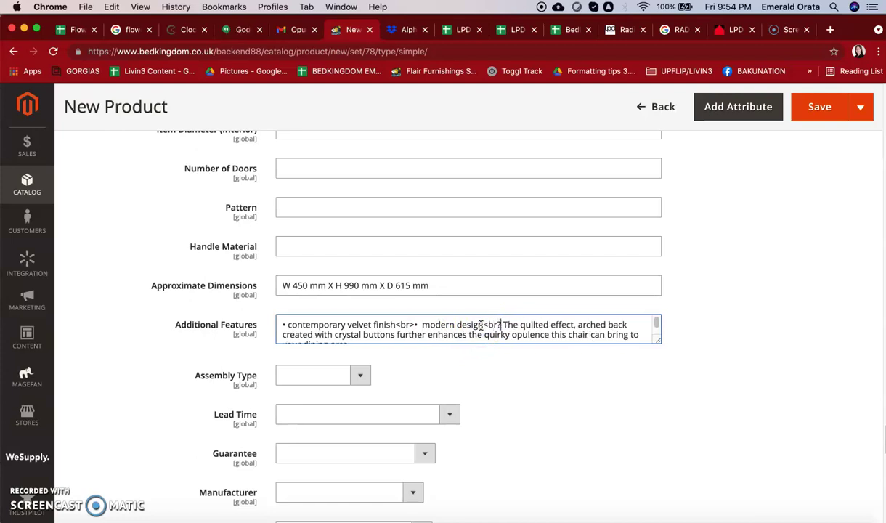
pyautogui.write('•')
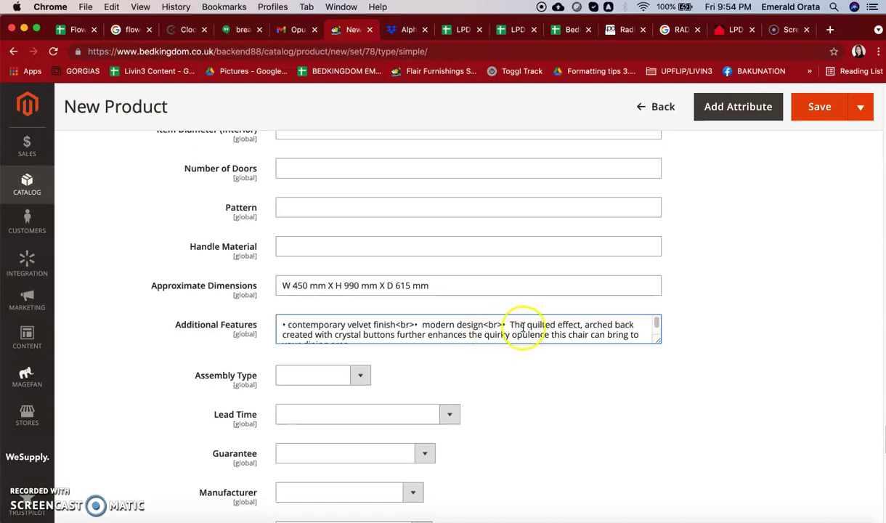
# - Remove "The" before "quilted effect" and insert "<br>•" after both "quilted effect" and "arched back" in Additional Features
pyautogui.press('BackSpace')
pyautogui.press('BackSpace')
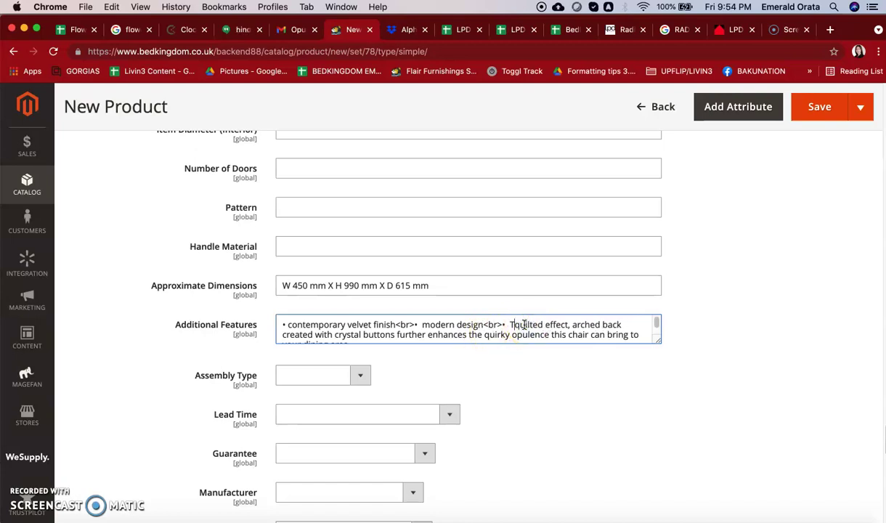
pyautogui.click(564, 326)
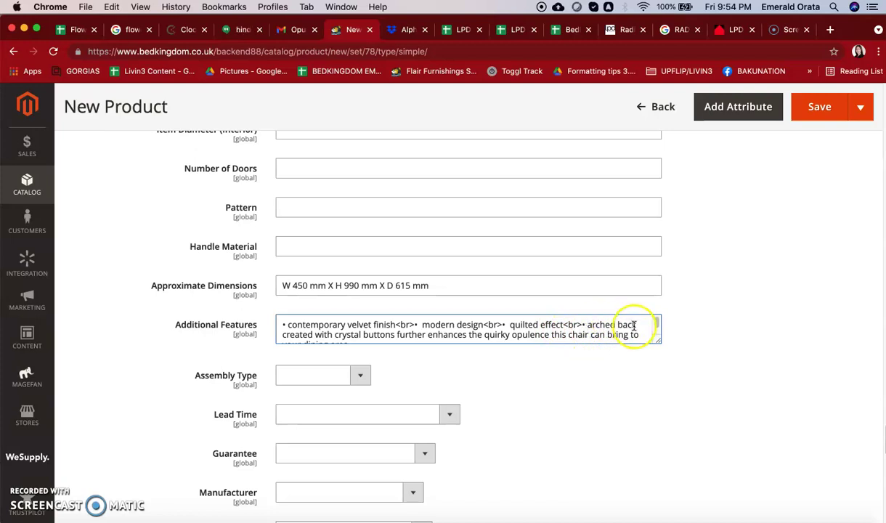
pyautogui.write('<br')
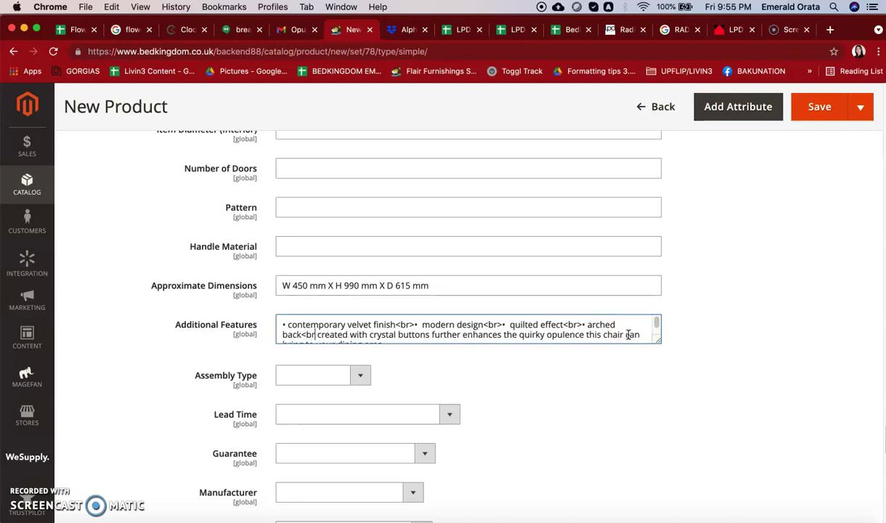
pyautogui.write('>•')
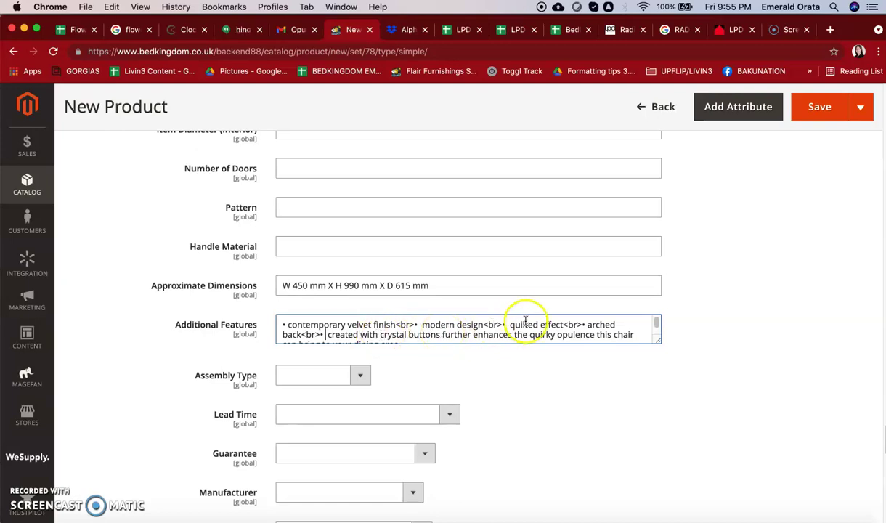
# - Insert "<br>•" after "created with crystal buttons" to begin the last bullet in Additional Features
pyautogui.scroll(-2, 501, 330)
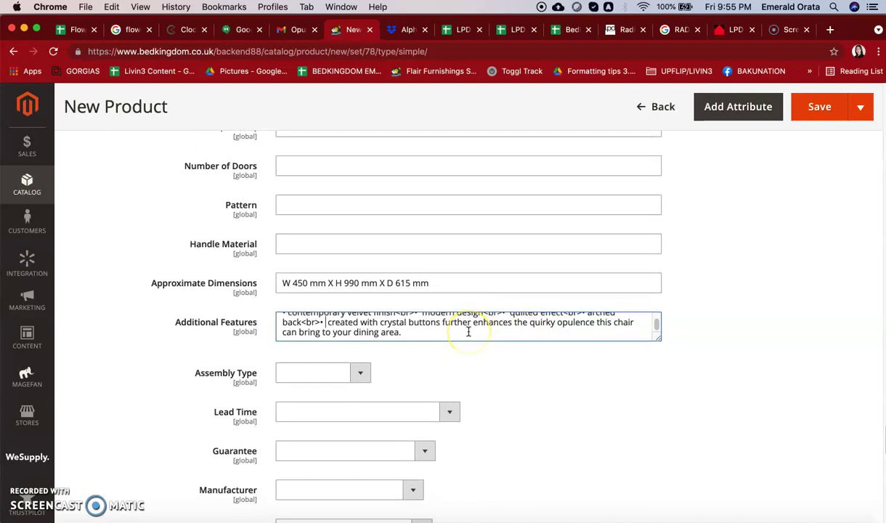
pyautogui.scroll(1, 467, 332)
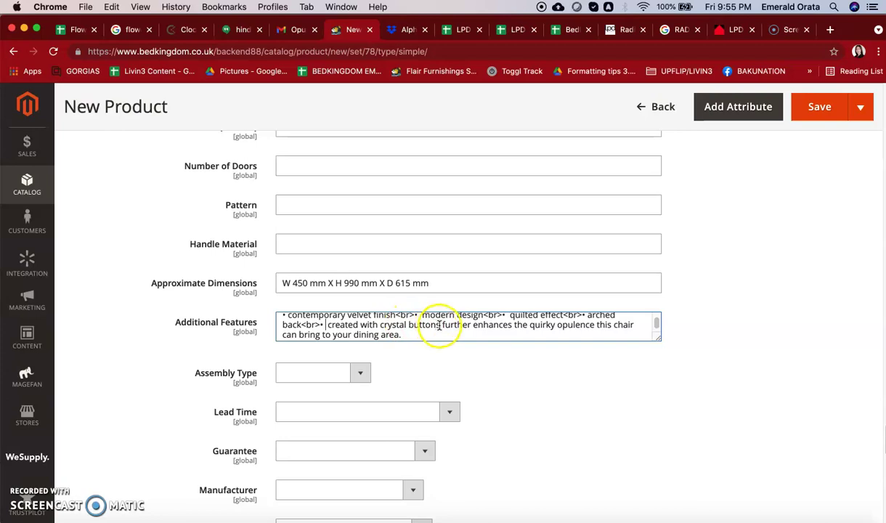
pyautogui.click(440, 325)
pyautogui.write('<br>')
pyautogui.press('BackSpace')
pyautogui.write('>')
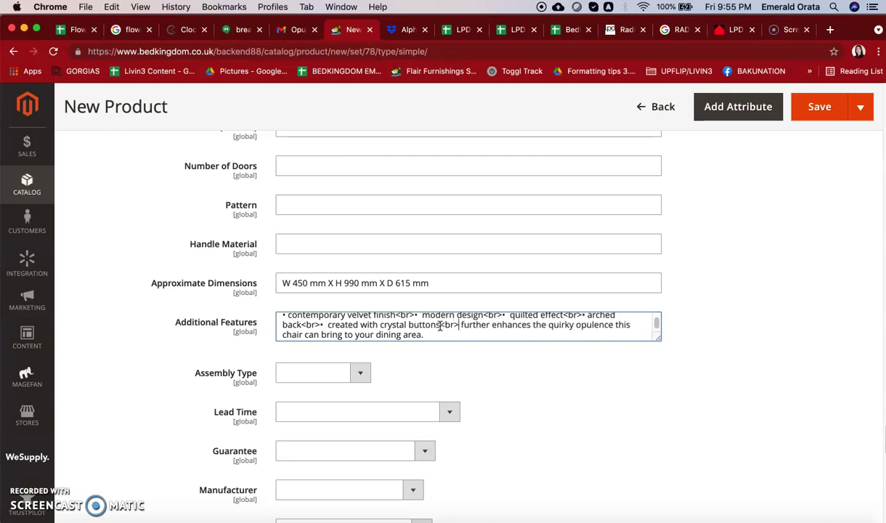
pyautogui.write('•')
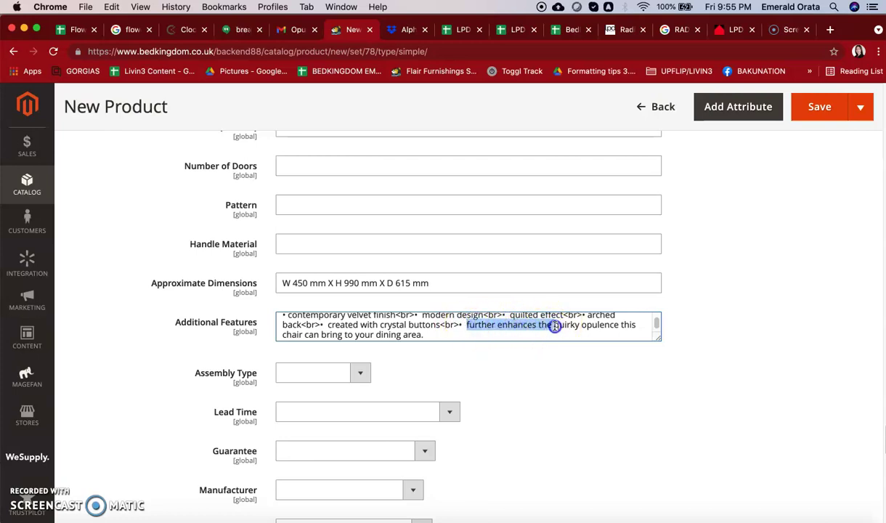
# - Shorten the last Additional Features bullet to "quirky look", removing "further enhances the" and everything after "quirky"
pyautogui.press('BackSpace')
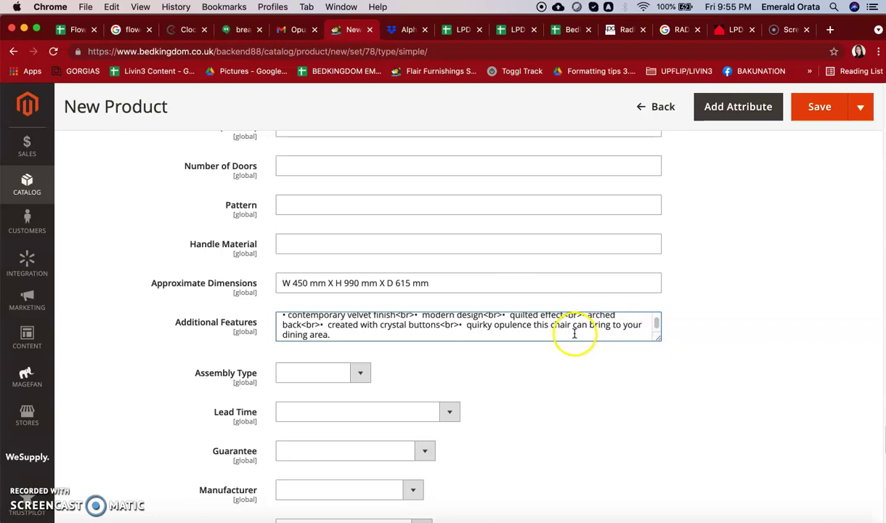
pyautogui.scroll(-1, 541, 332)
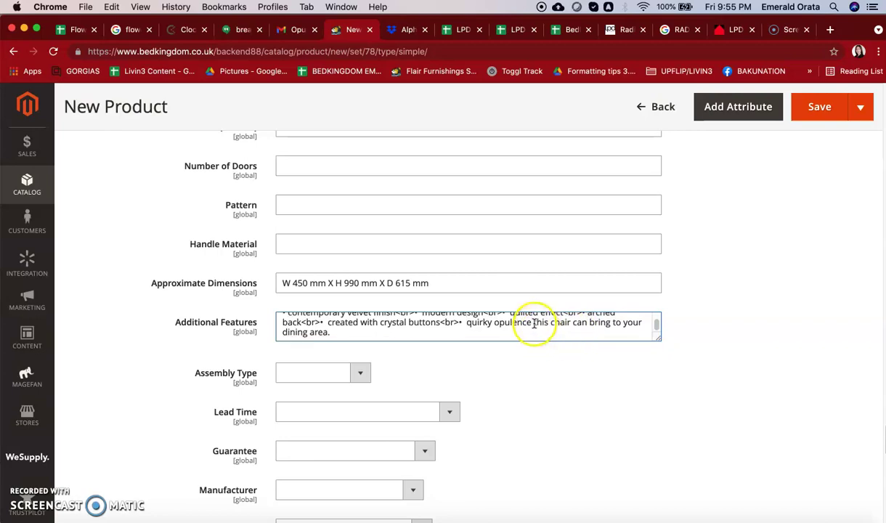
pyautogui.click(498, 322)
pyautogui.moveTo(495, 322); pyautogui.dragTo(563, 331)
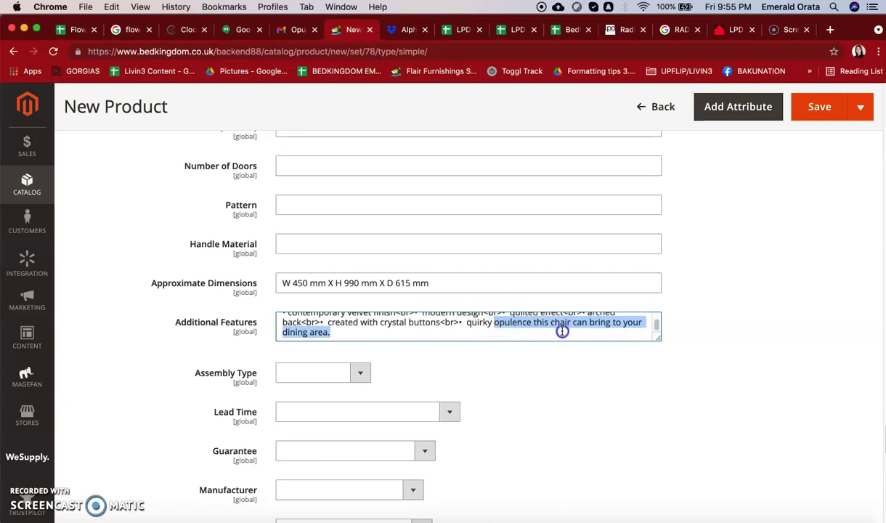
pyautogui.press('BackSpace')
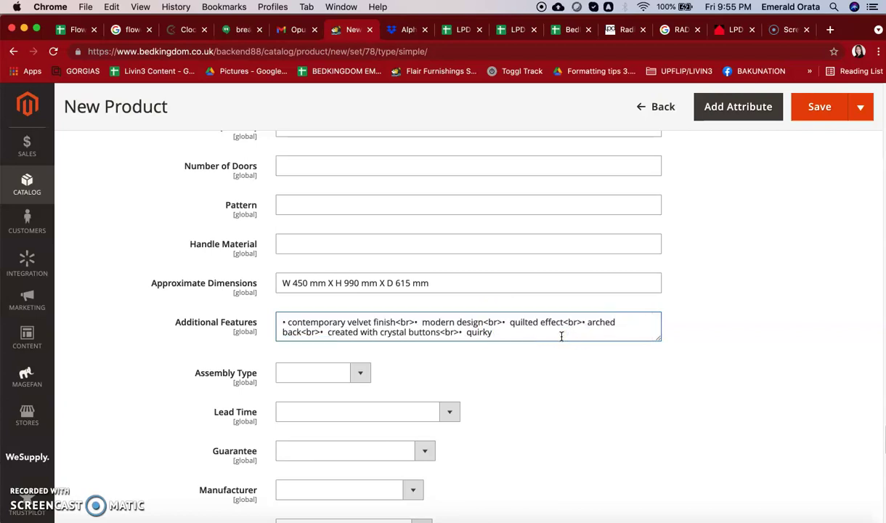
pyautogui.click(759, 303)
# - Check the assembly type in the LPD product page's key information and set Assembly Type to Self Assembly in the product form
pyautogui.scroll(-1, 356, 371)
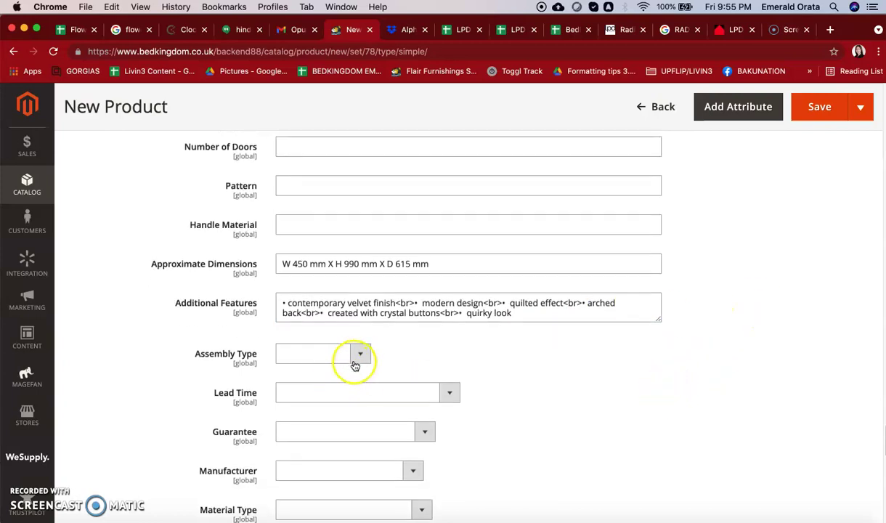
pyautogui.click(357, 356)
pyautogui.click(347, 377)
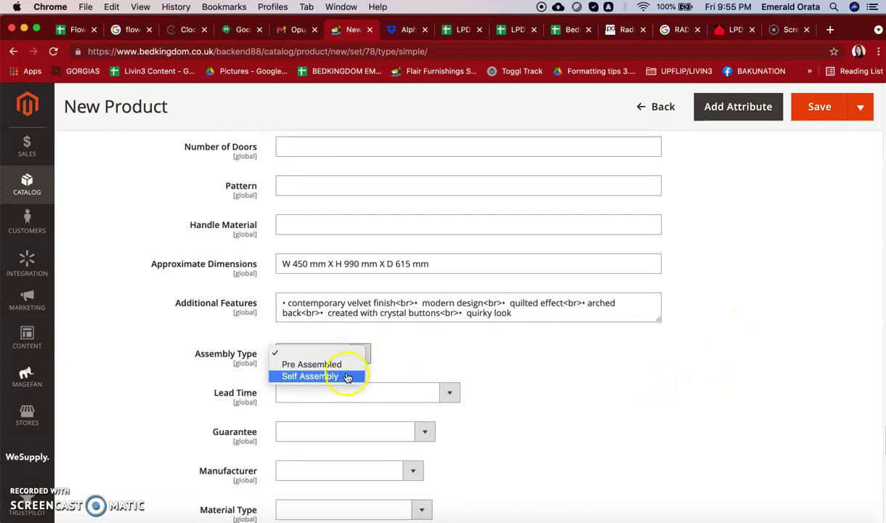
pyautogui.click(608, 33)
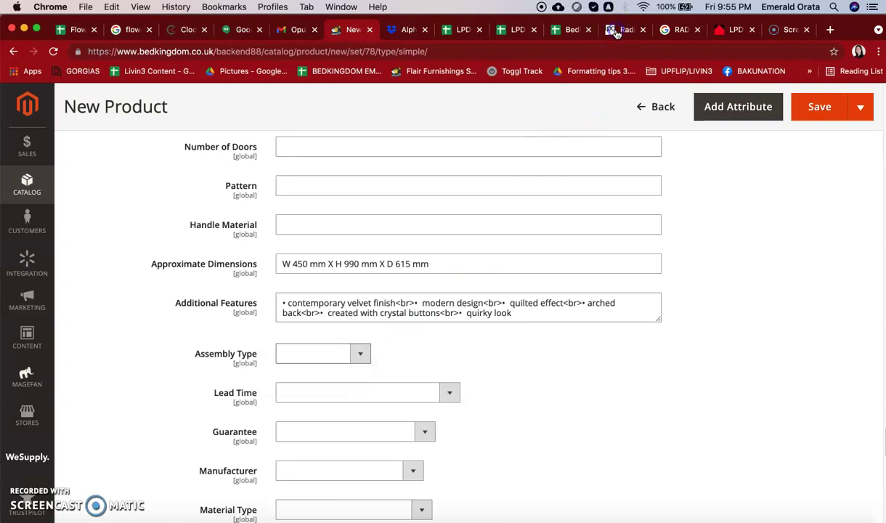
pyautogui.click(616, 33)
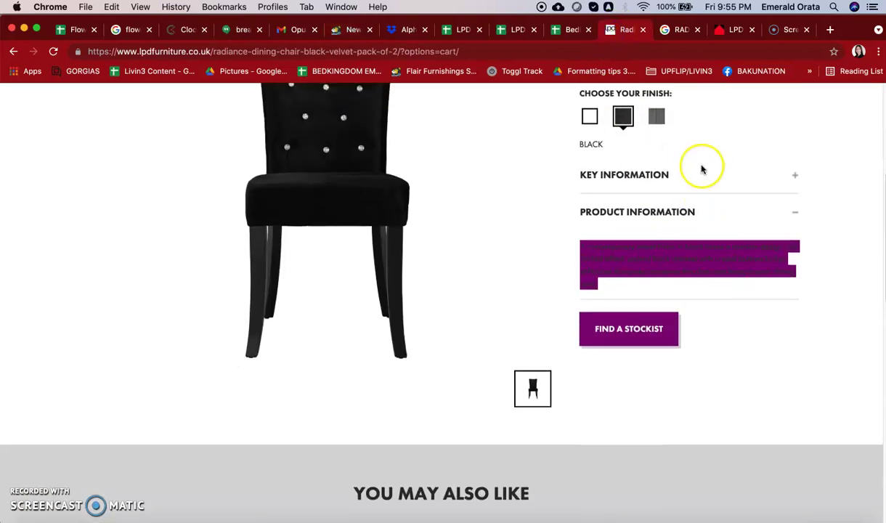
pyautogui.click(702, 177)
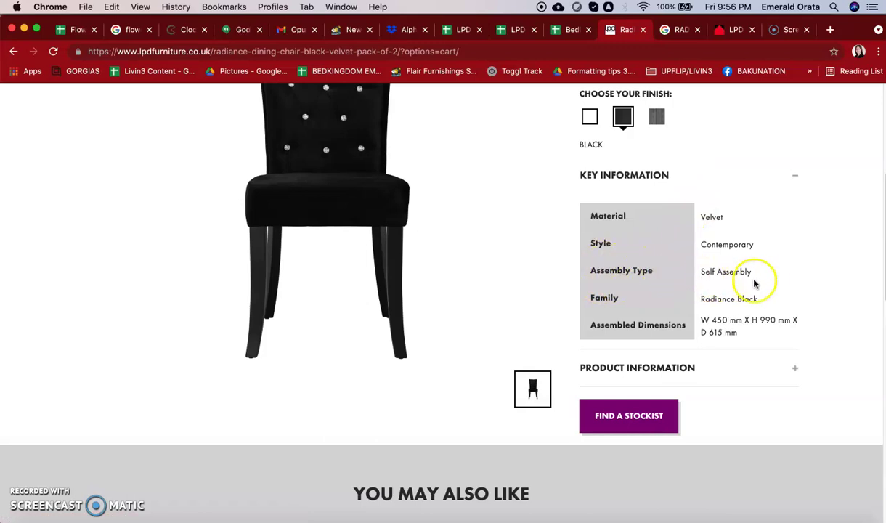
pyautogui.click(347, 29)
pyautogui.click(357, 356)
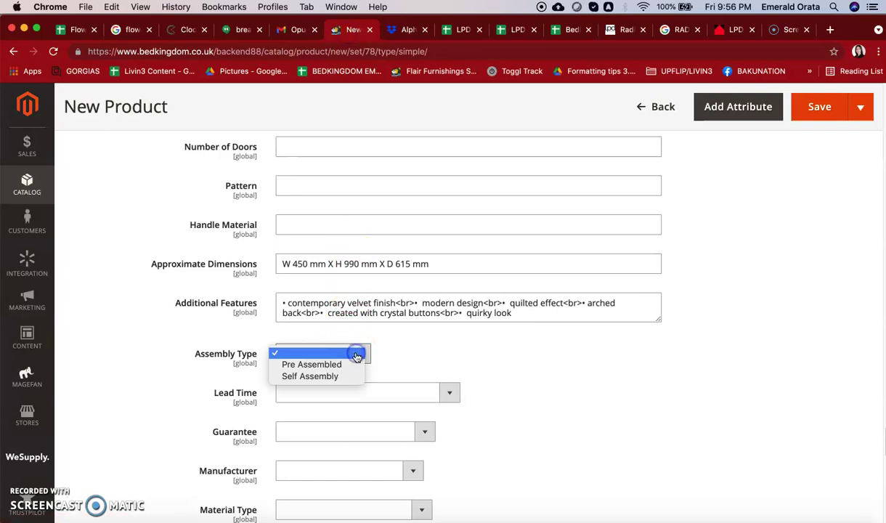
pyautogui.click(348, 374)
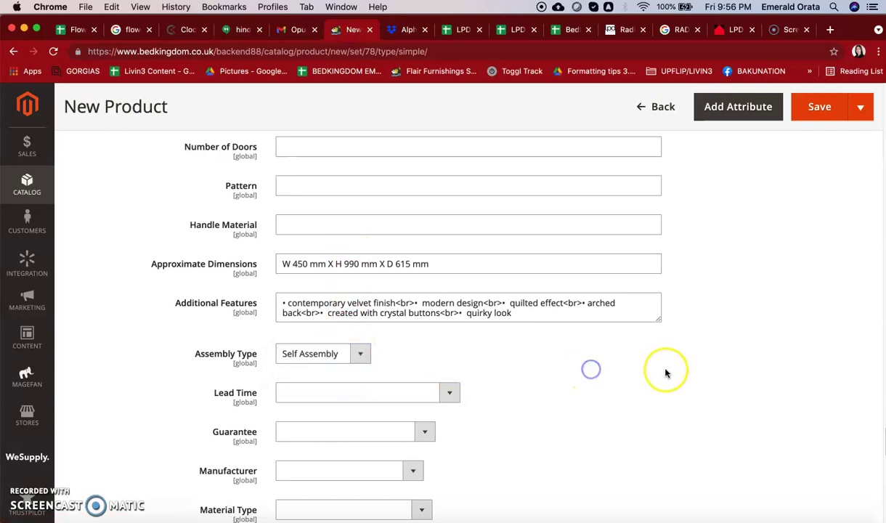
# - Set Lead Time to 3-5 Working Days and Guarantee to 1 Year Guarantee
pyautogui.scroll(-3, 666, 374)
pyautogui.click(451, 285)
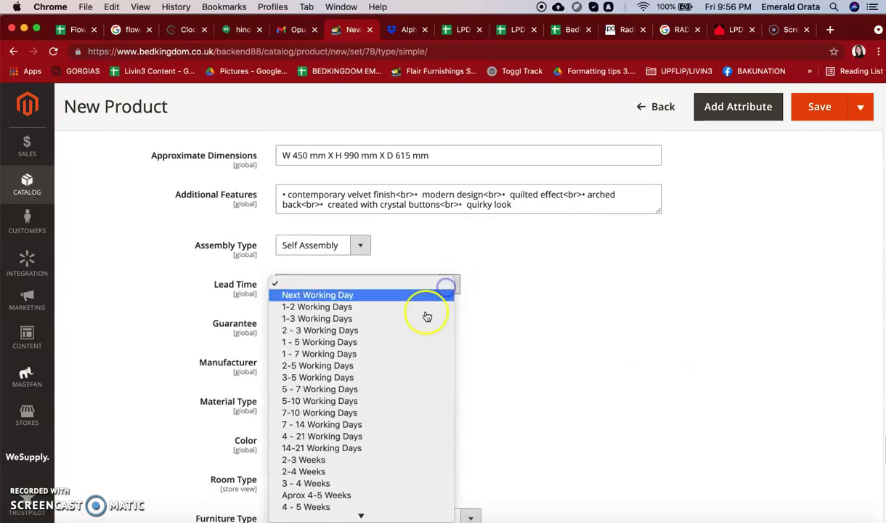
pyautogui.click(390, 377)
pyautogui.scroll(-1, 472, 335)
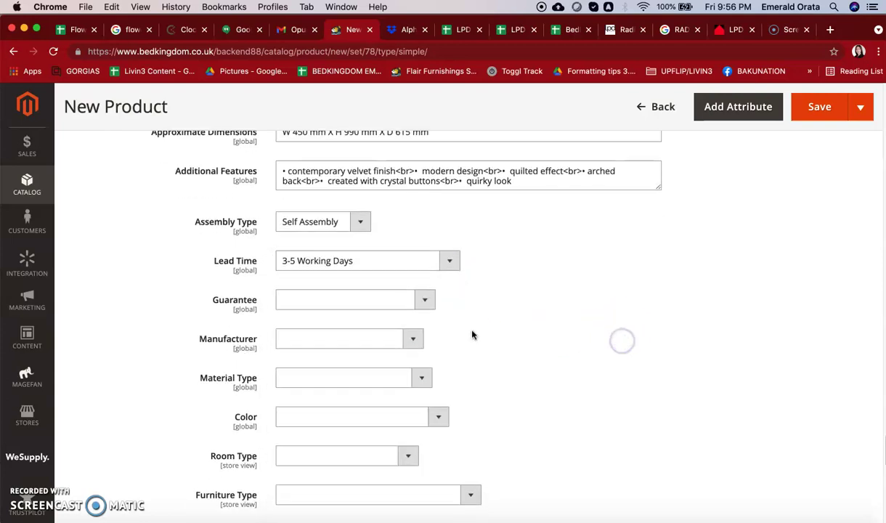
pyautogui.click(425, 299)
pyautogui.click(405, 310)
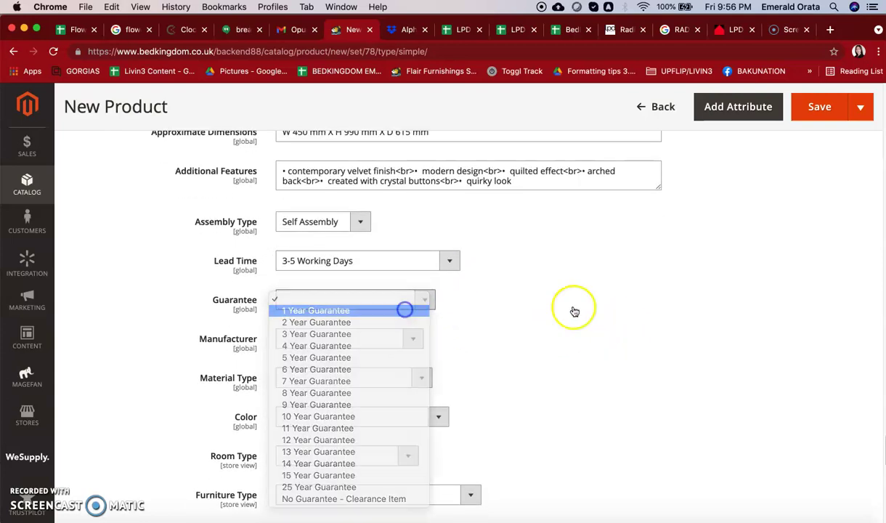
# - Set the Manufacturer attribute to LPD Furniture
pyautogui.scroll(-3, 664, 311)
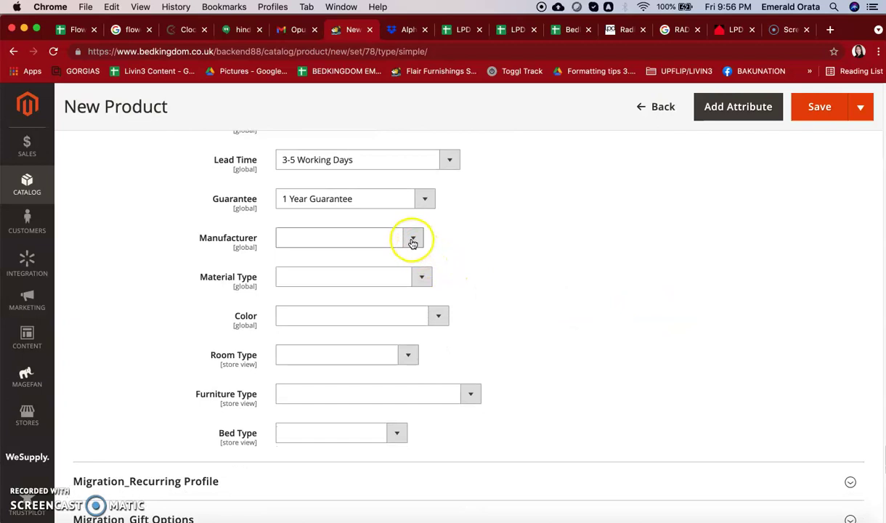
pyautogui.click(412, 240)
pyautogui.scroll(-5, 371, 392)
pyautogui.scroll(-10, 372, 401)
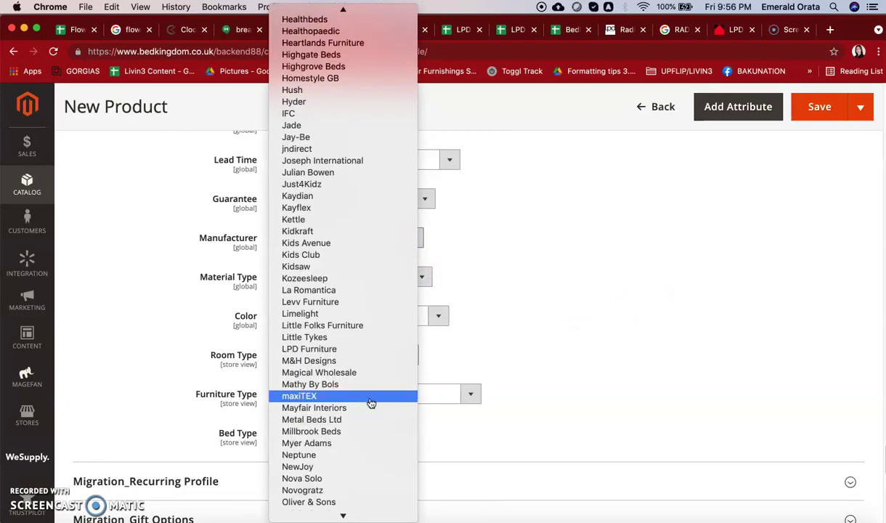
pyautogui.scroll(-5, 371, 403)
pyautogui.scroll(-7, 371, 403)
pyautogui.scroll(10, 371, 403)
pyautogui.scroll(10, 372, 403)
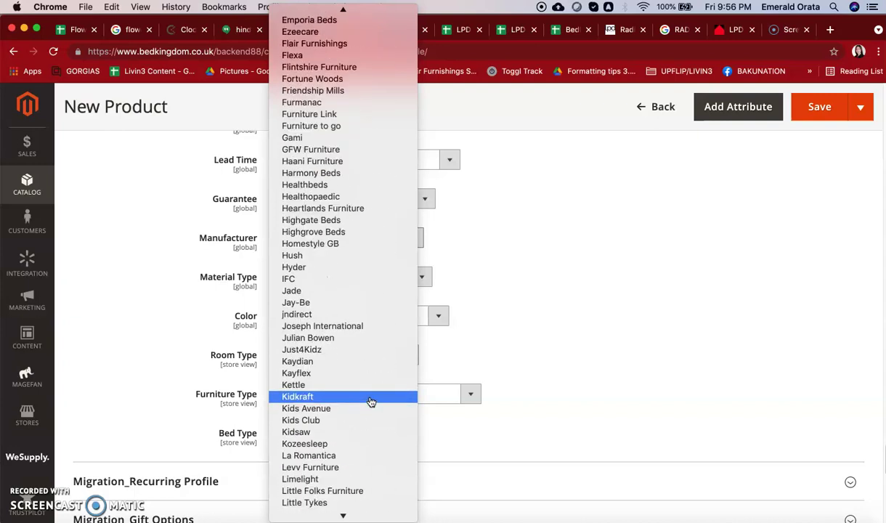
pyautogui.scroll(10, 371, 403)
pyautogui.scroll(-7, 372, 403)
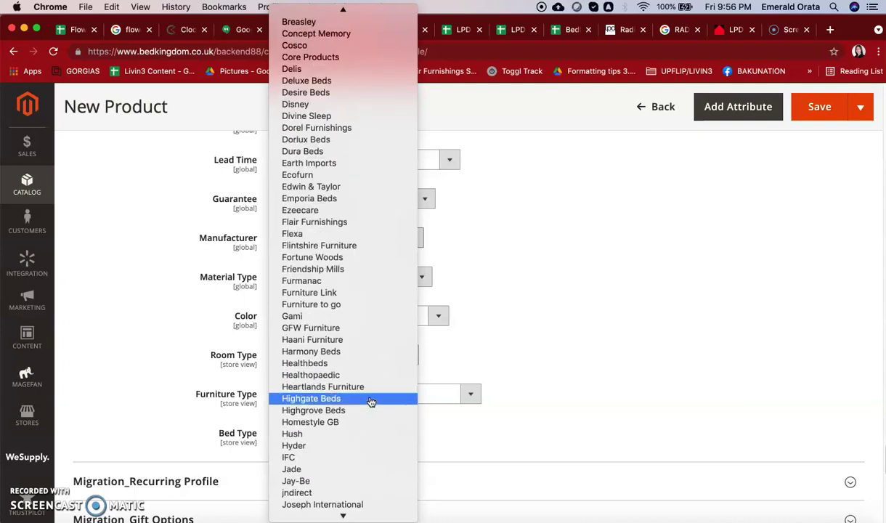
pyautogui.scroll(-10, 371, 403)
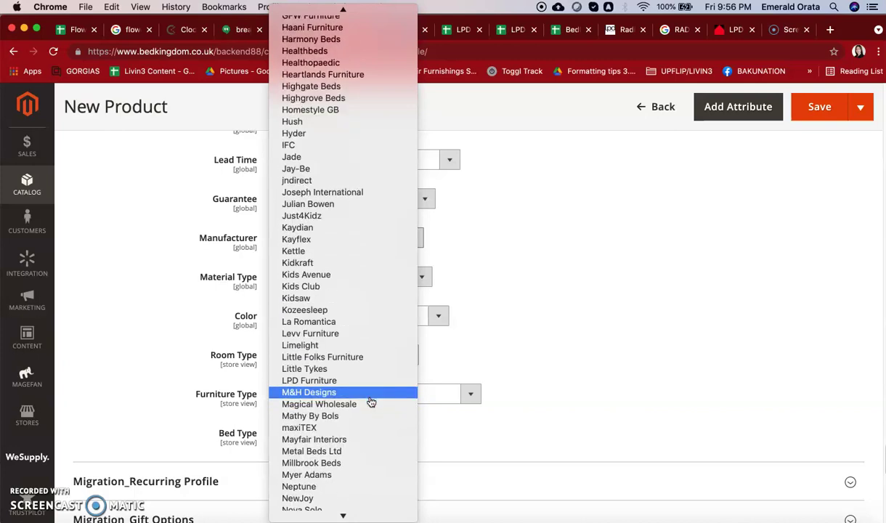
pyautogui.scroll(-4, 371, 403)
pyautogui.scroll(-2, 371, 403)
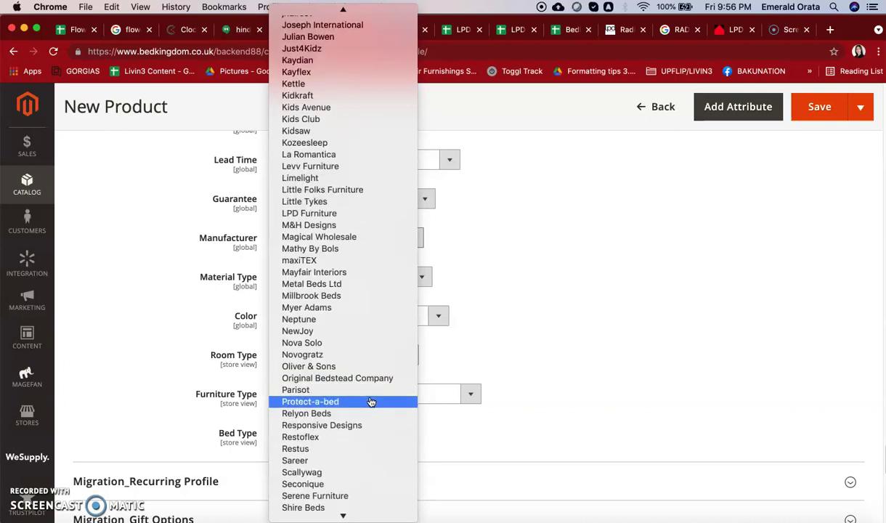
pyautogui.scroll(1, 372, 398)
pyautogui.click(373, 392)
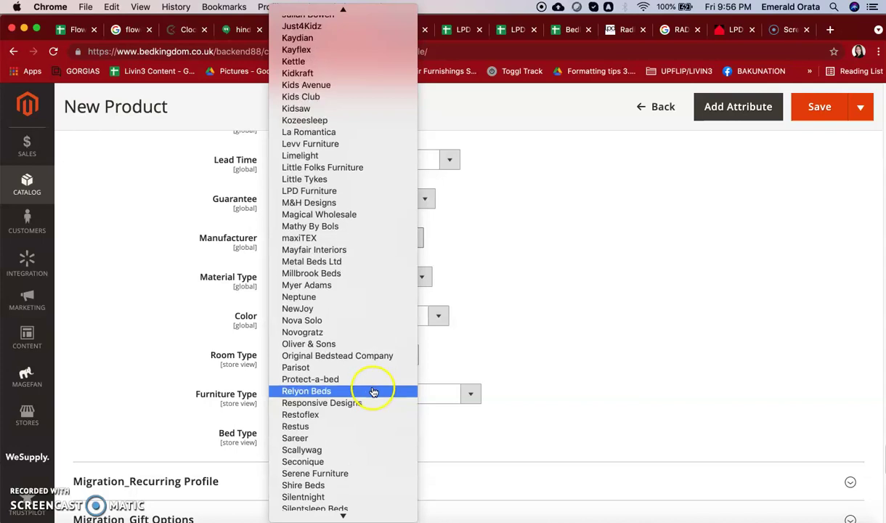
pyautogui.click(362, 191)
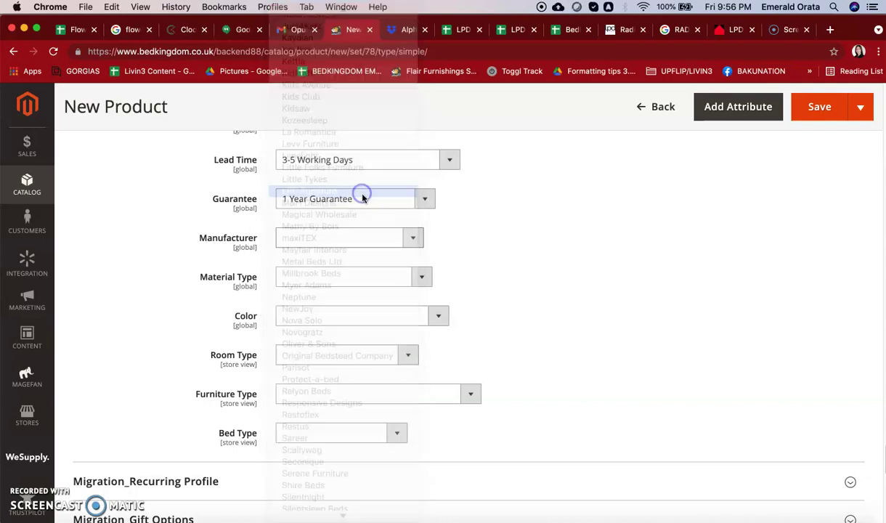
# - Set Material Type to Velvet and check it against the material listed on the LPD product page
pyautogui.click(422, 277)
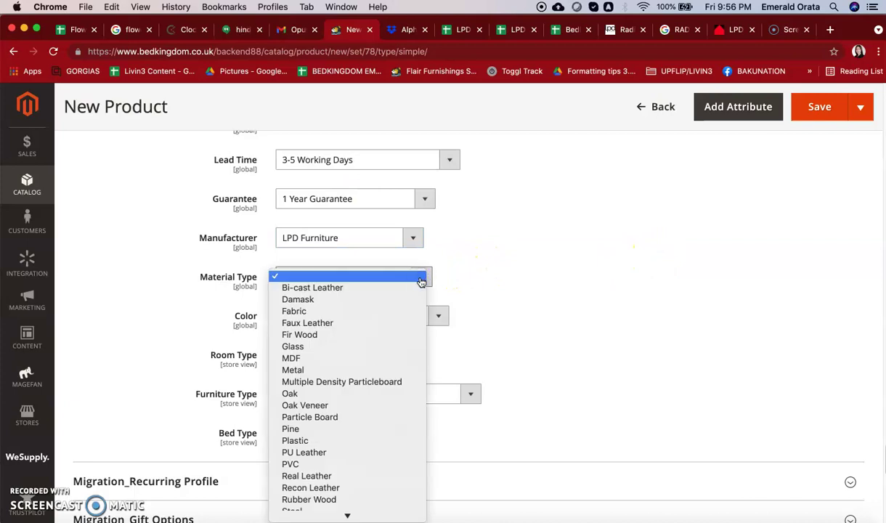
pyautogui.scroll(-3, 369, 441)
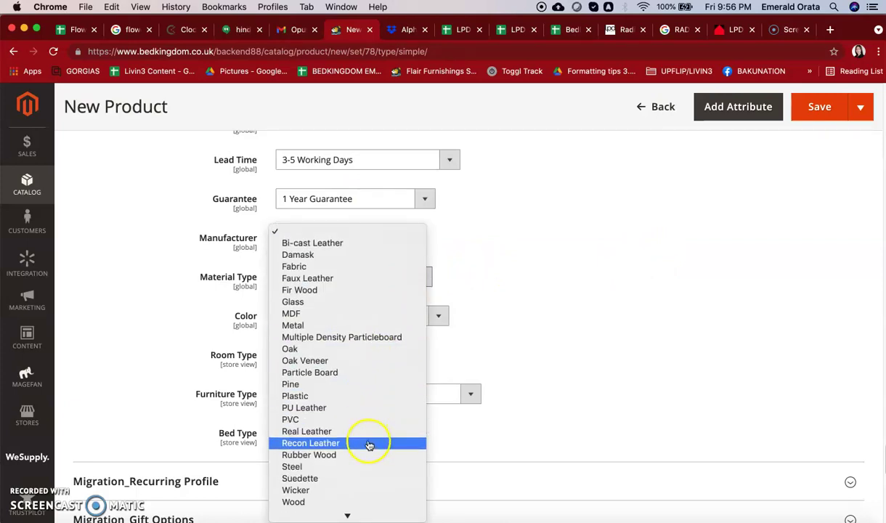
pyautogui.click(340, 502)
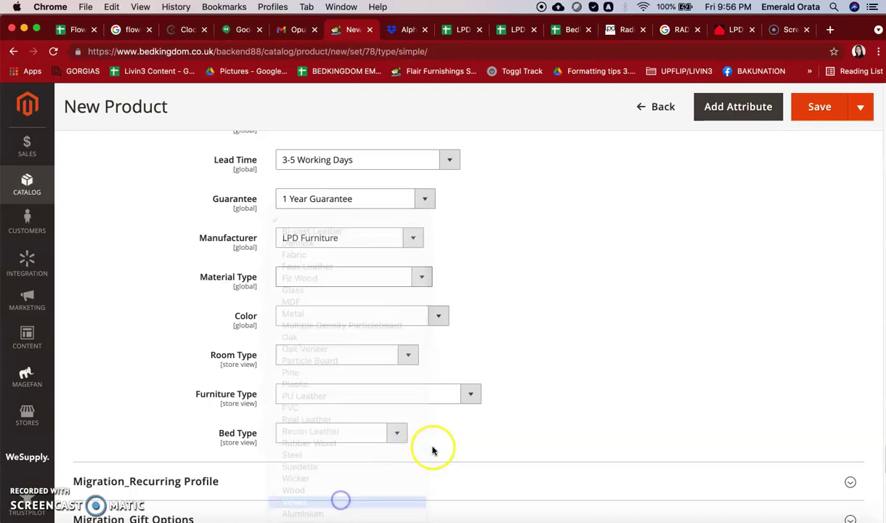
pyautogui.click(616, 30)
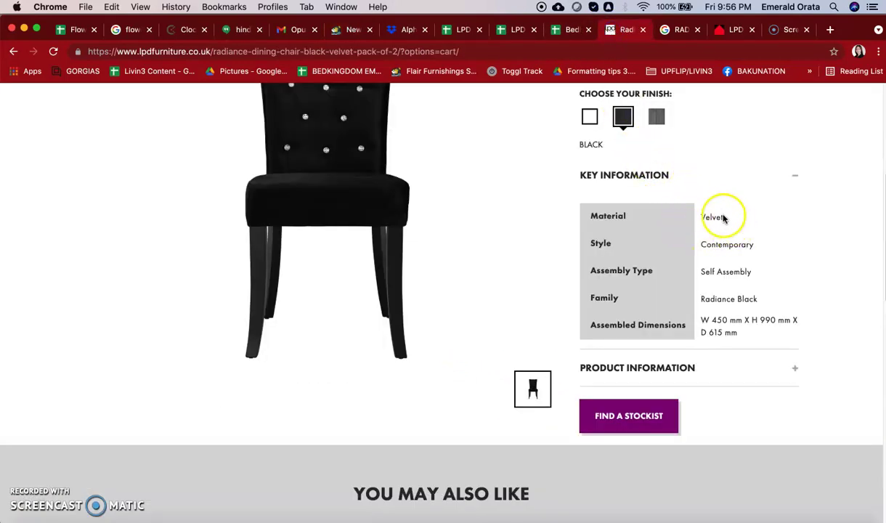
pyautogui.click(349, 29)
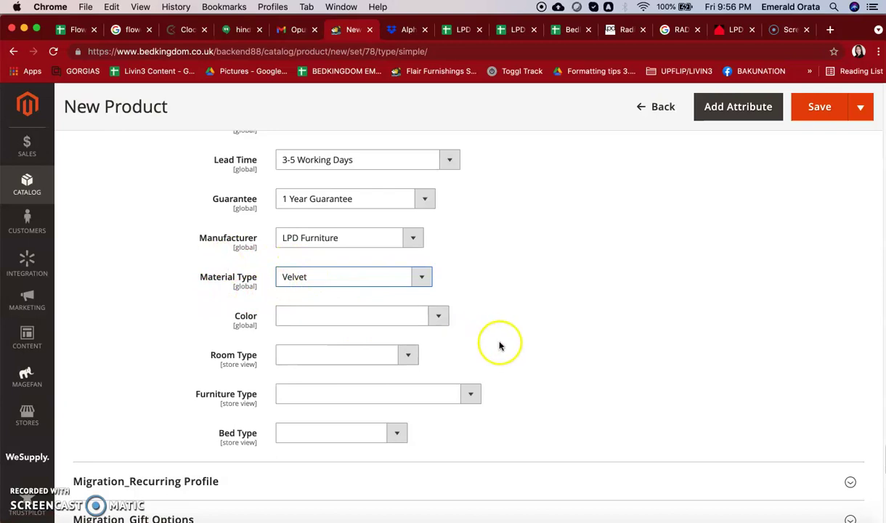
# - Set Room Type to Dining Room and Furniture Type to Dining Chairs
pyautogui.scroll(-1, 451, 341)
pyautogui.click(406, 340)
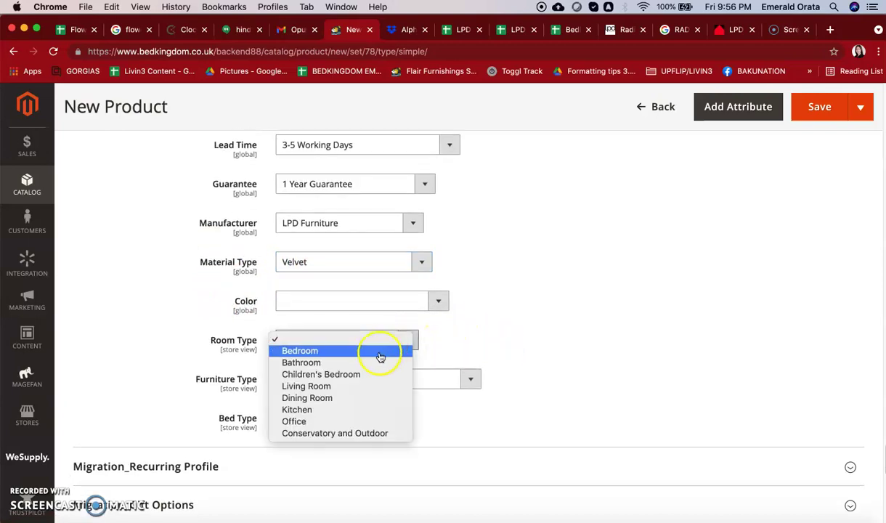
pyautogui.click(350, 399)
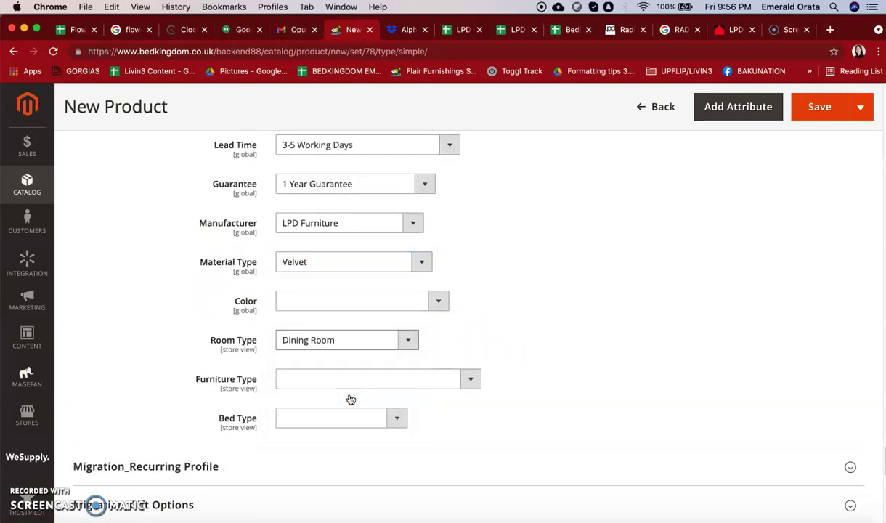
pyautogui.scroll(-1, 510, 378)
pyautogui.click(473, 361)
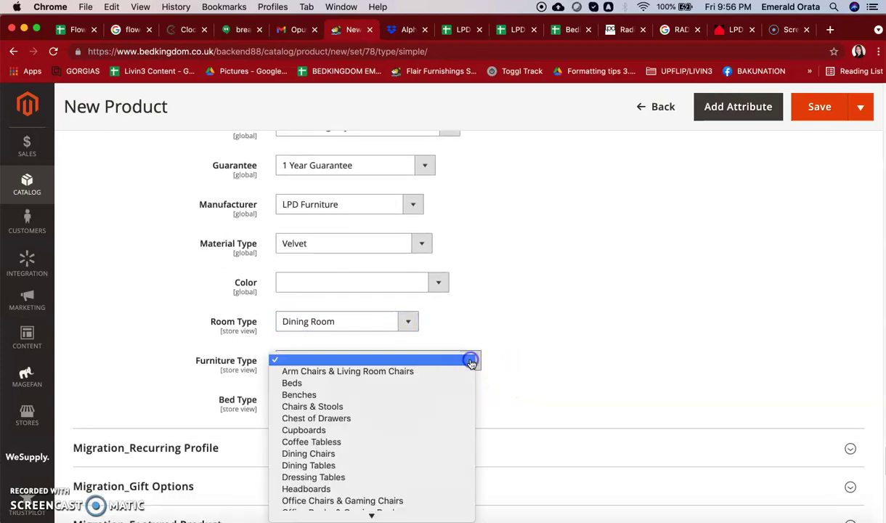
pyautogui.click(377, 456)
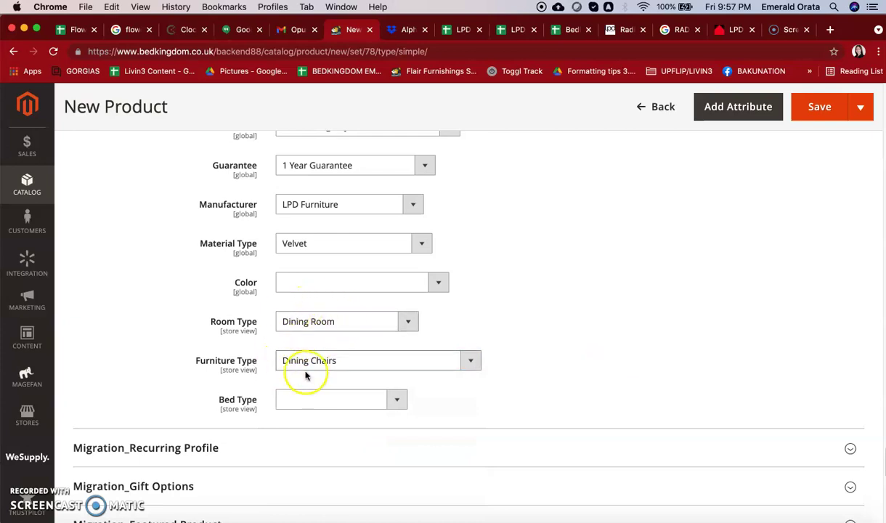
# - Review the completed attributes and save the new product
pyautogui.scroll(-2, 597, 321)
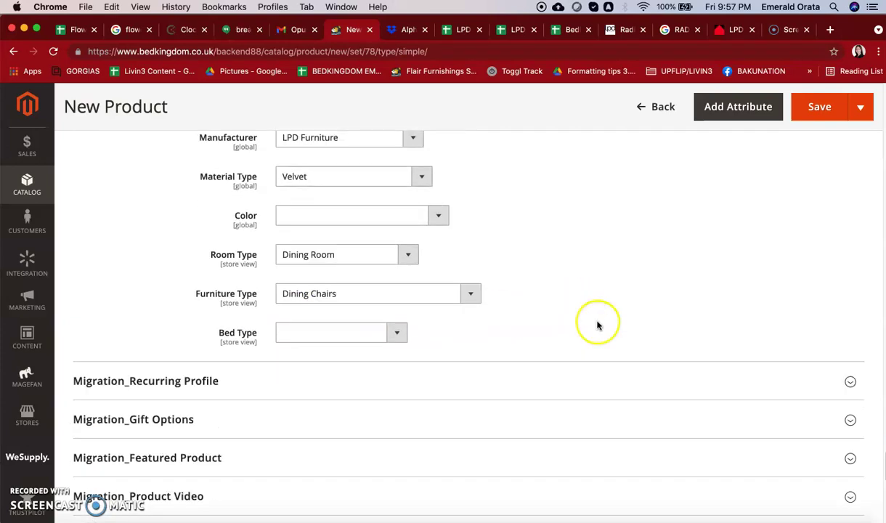
pyautogui.scroll(1, 598, 323)
pyautogui.scroll(5, 652, 315)
pyautogui.click(810, 109)
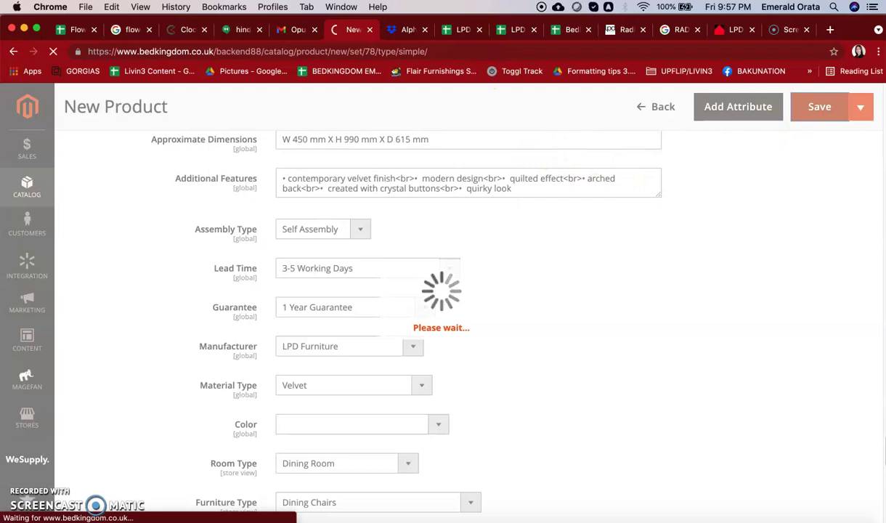
# - Open the black, purple and silver Radiance dining chair images from the Dropbox folder in separate new tabs, and return to the LPD product page
pyautogui.click(400, 30)
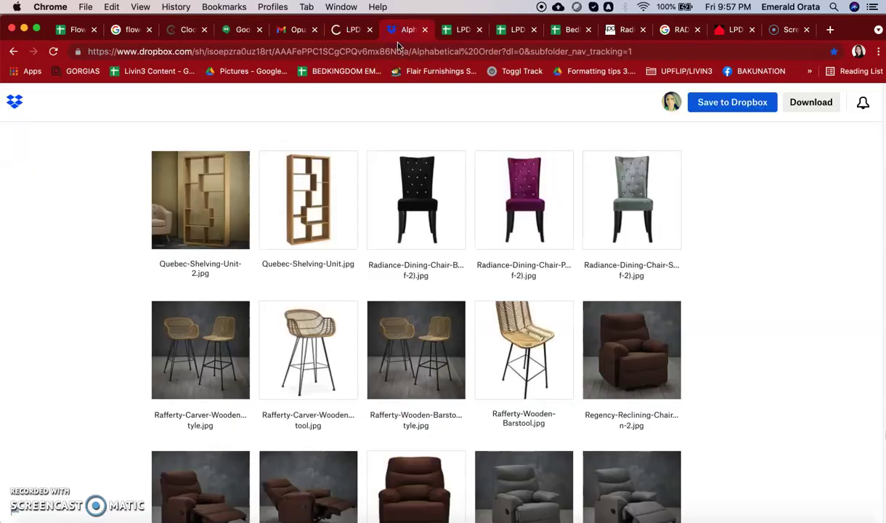
pyautogui.rightClick(412, 190)
pyautogui.click(489, 197)
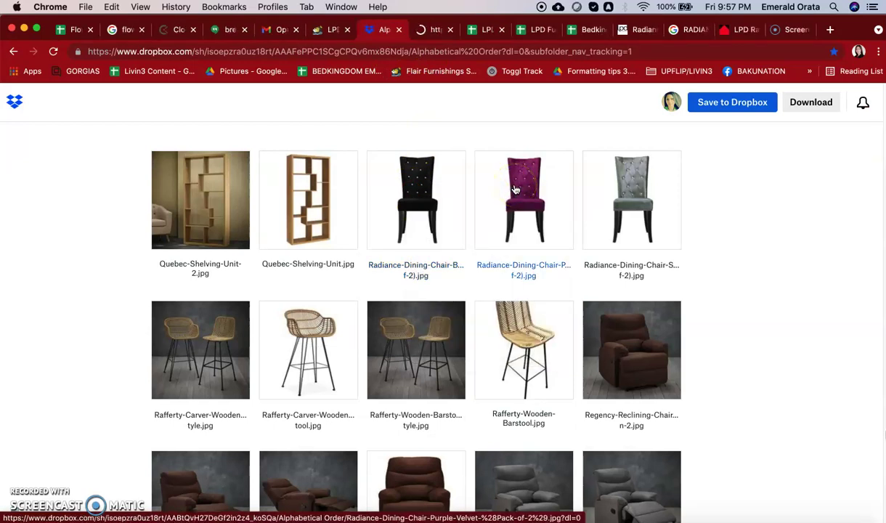
pyautogui.rightClick(514, 190)
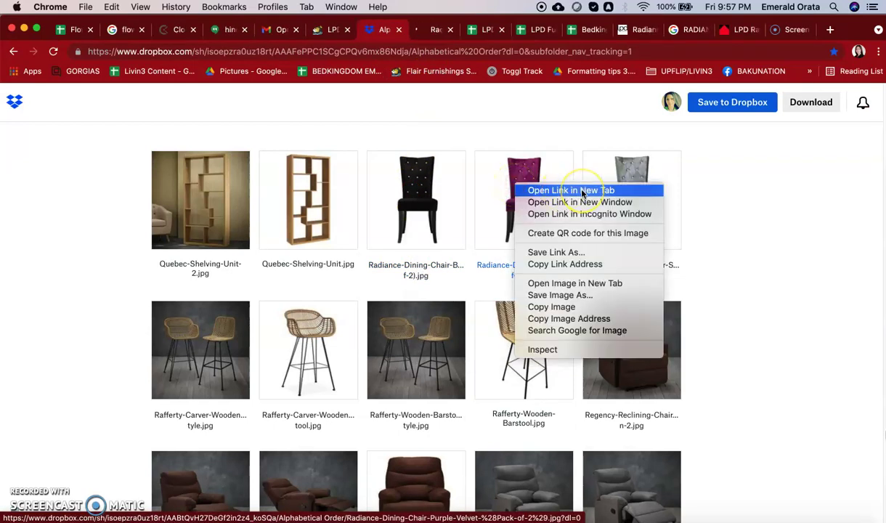
pyautogui.click(582, 193)
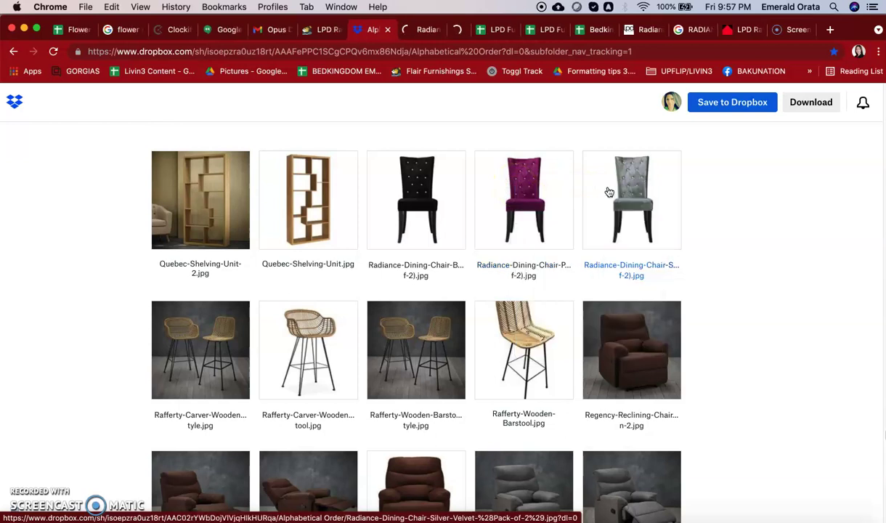
pyautogui.rightClick(608, 188)
pyautogui.click(681, 193)
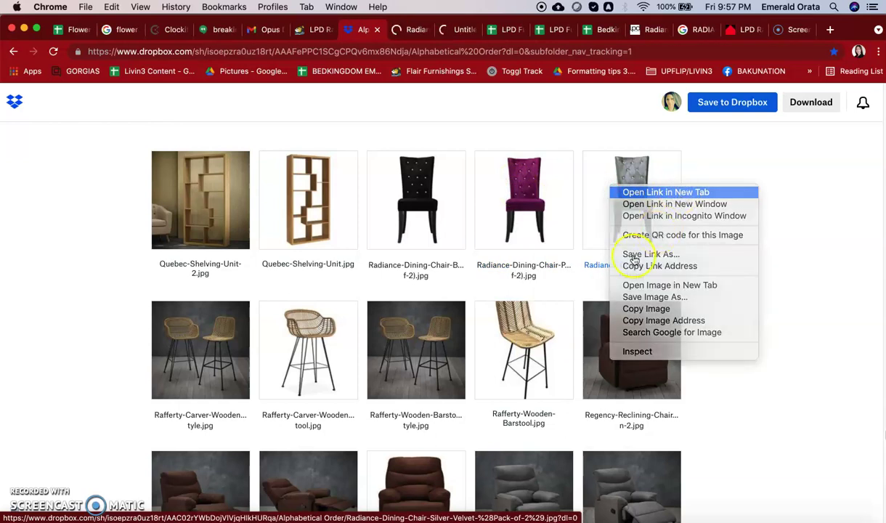
pyautogui.click(651, 33)
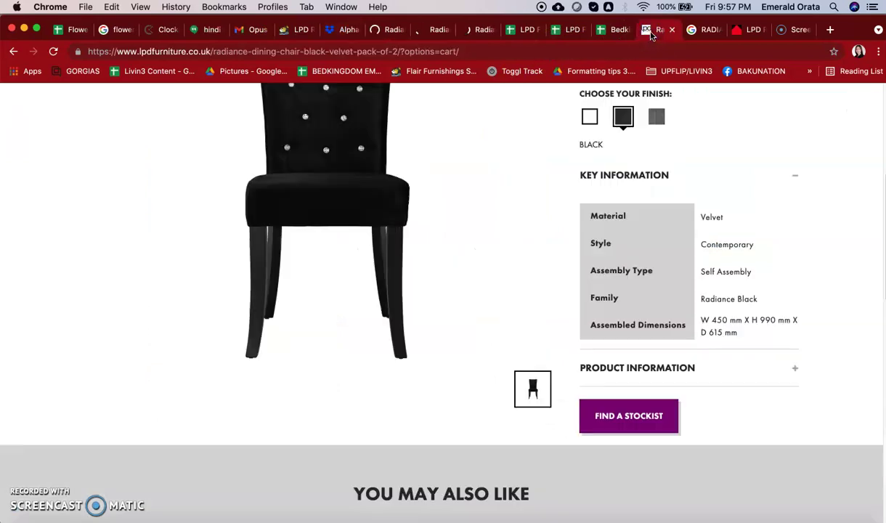
# - Compare the finish options on the LPD product page with the black, purple and silver chair images open from Dropbox
pyautogui.scroll(1, 625, 174)
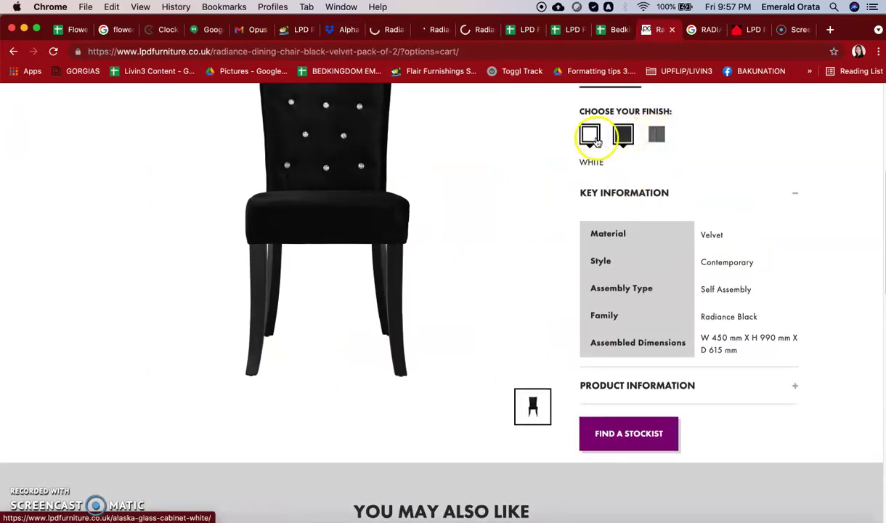
pyautogui.scroll(3, 563, 178)
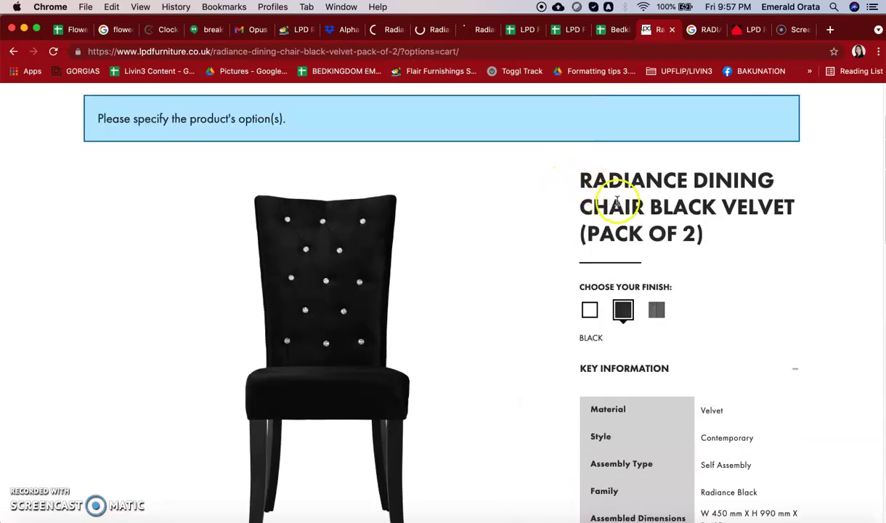
pyautogui.click(386, 34)
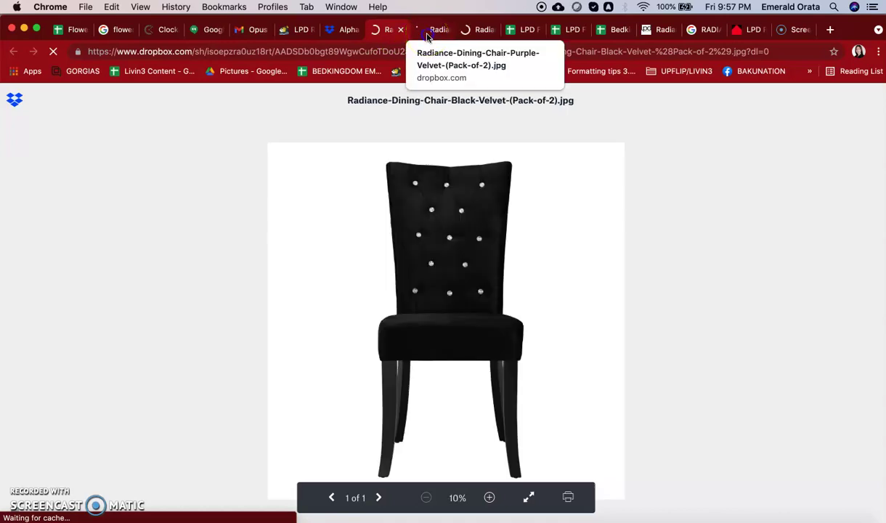
pyautogui.click(427, 33)
pyautogui.click(472, 36)
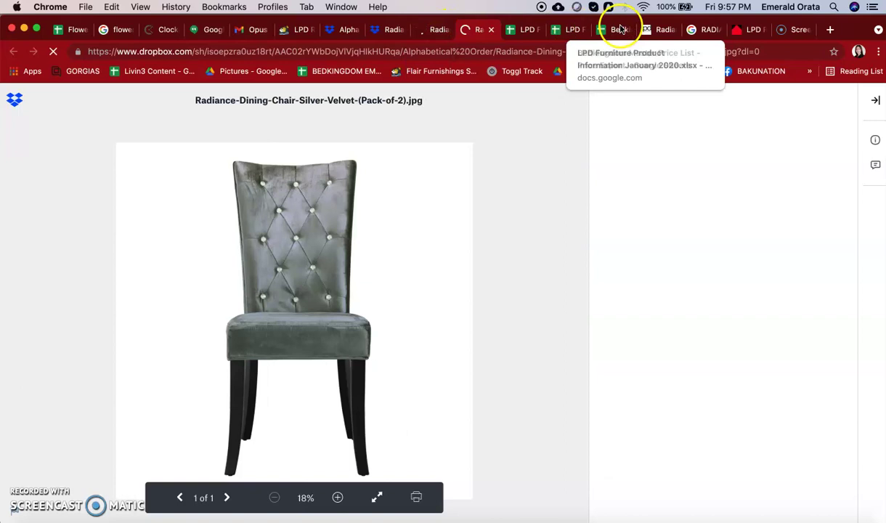
# - Return to the LPD page for the black Radiance chair and try its grey and white finish options
pyautogui.click(663, 29)
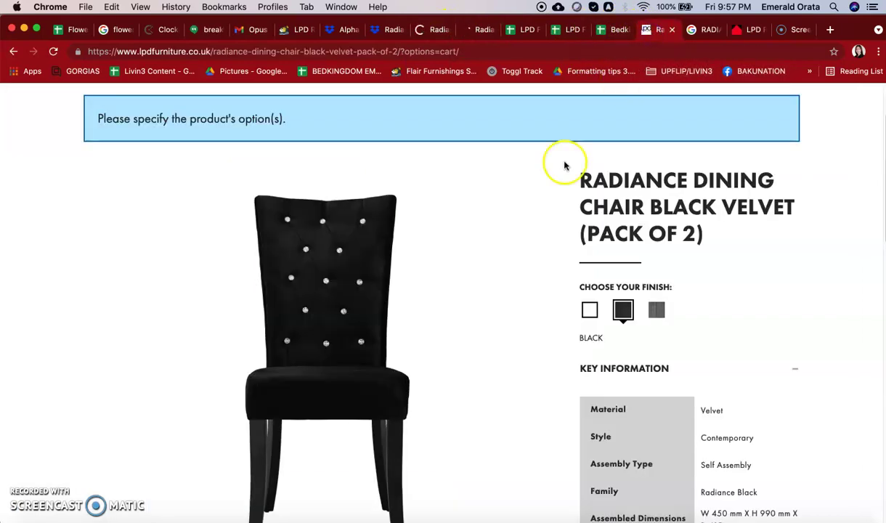
pyautogui.scroll(-2, 508, 269)
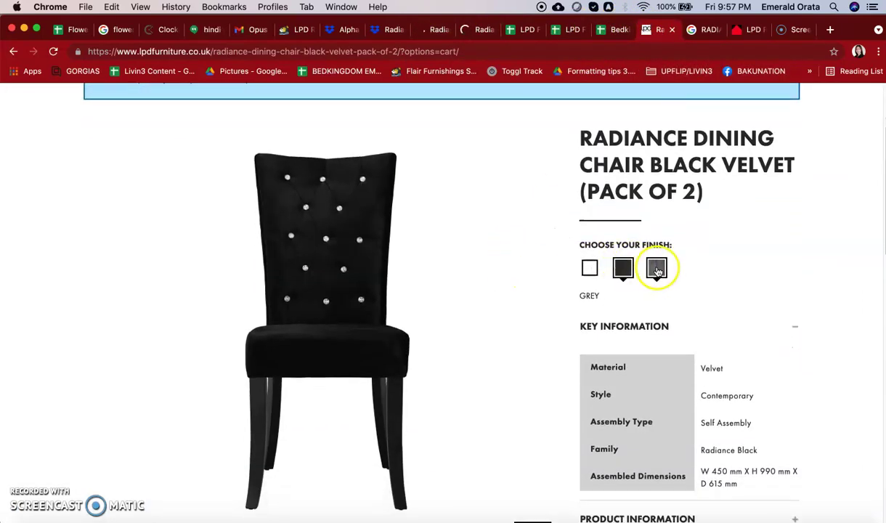
pyautogui.click(657, 270)
pyautogui.click(589, 269)
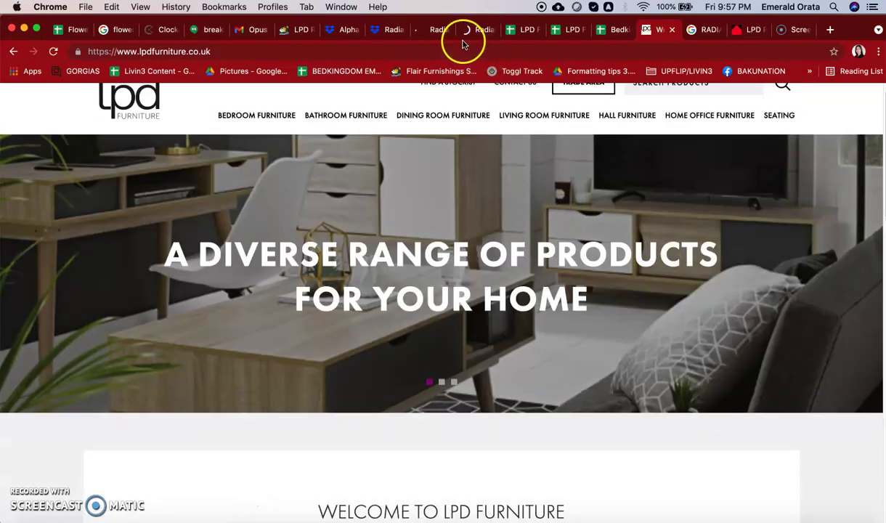
# - Recheck the purple, black and silver Radiance chair images in Dropbox
pyautogui.click(430, 30)
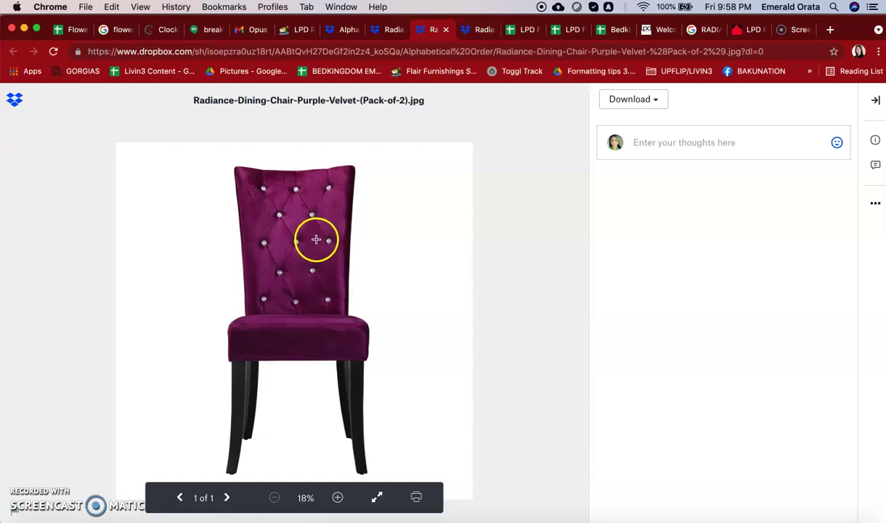
pyautogui.click(393, 33)
pyautogui.click(477, 32)
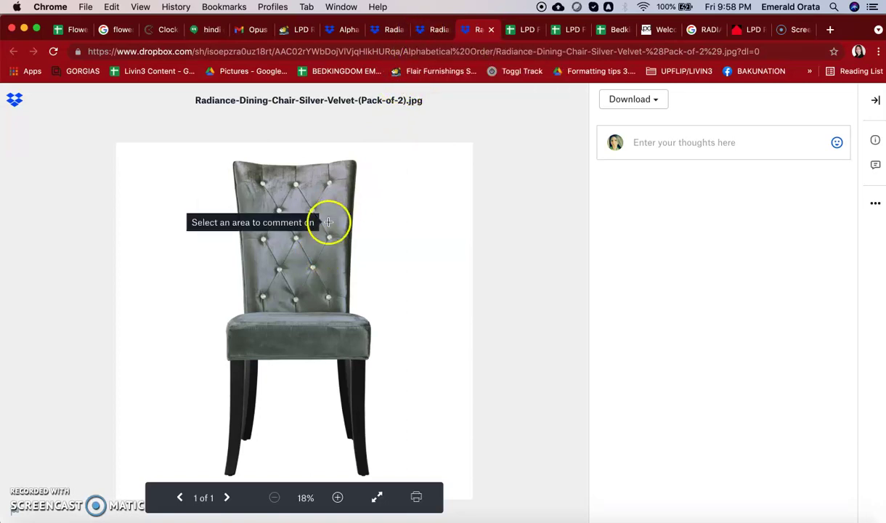
# - Search the LPD Furniture site for "radiance" and open the Radiance Dining Chair Black Velvet (Pack of 2) product page
pyautogui.click(654, 29)
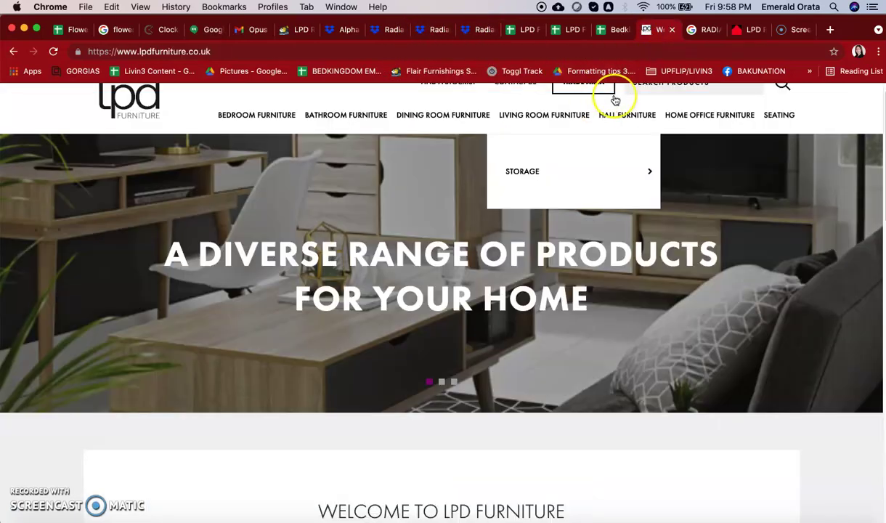
pyautogui.scroll(-3, 606, 263)
pyautogui.scroll(3, 606, 268)
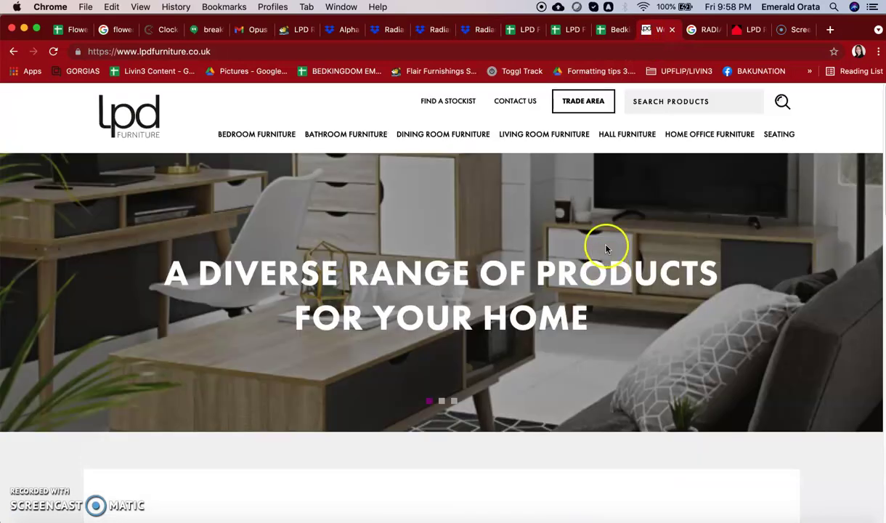
pyautogui.click(658, 101)
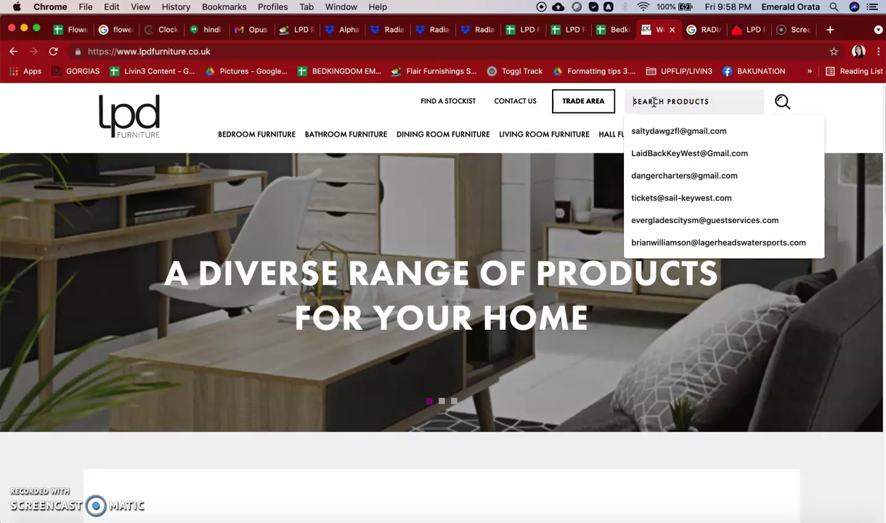
pyautogui.write('RAD')
pyautogui.click(646, 130)
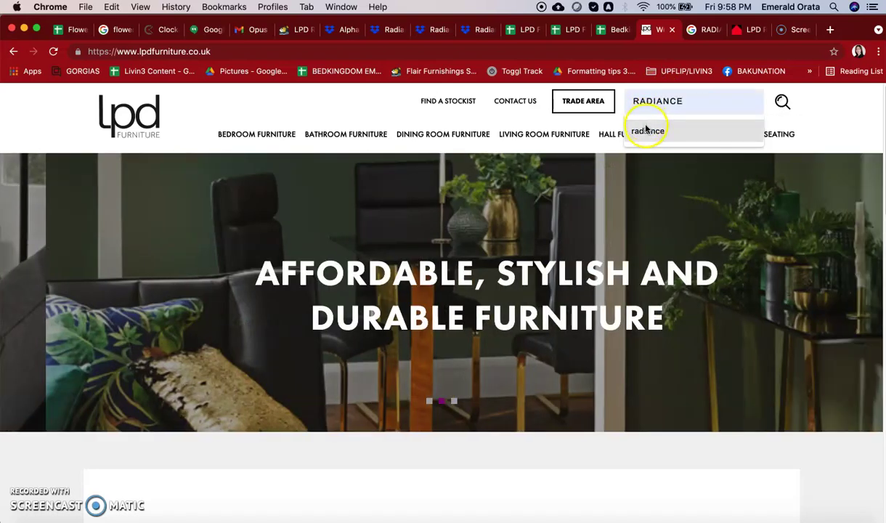
pyautogui.moveTo(643, 133)
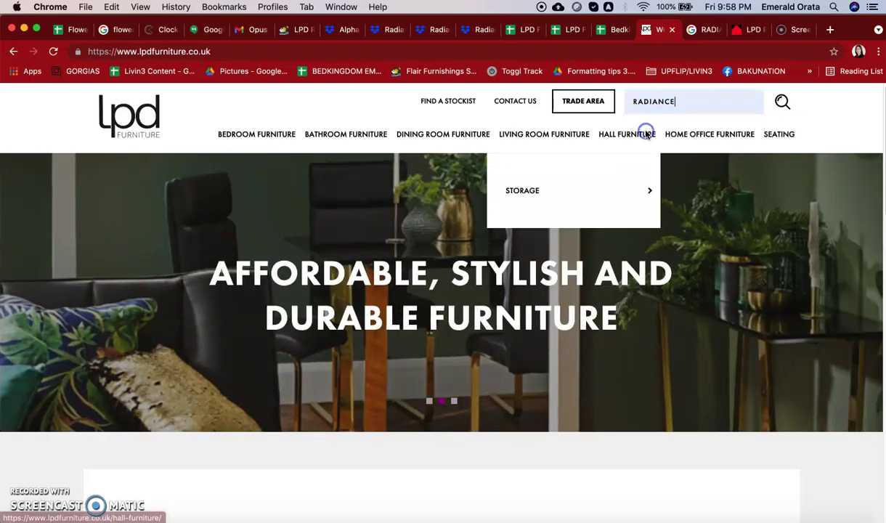
pyautogui.click(783, 102)
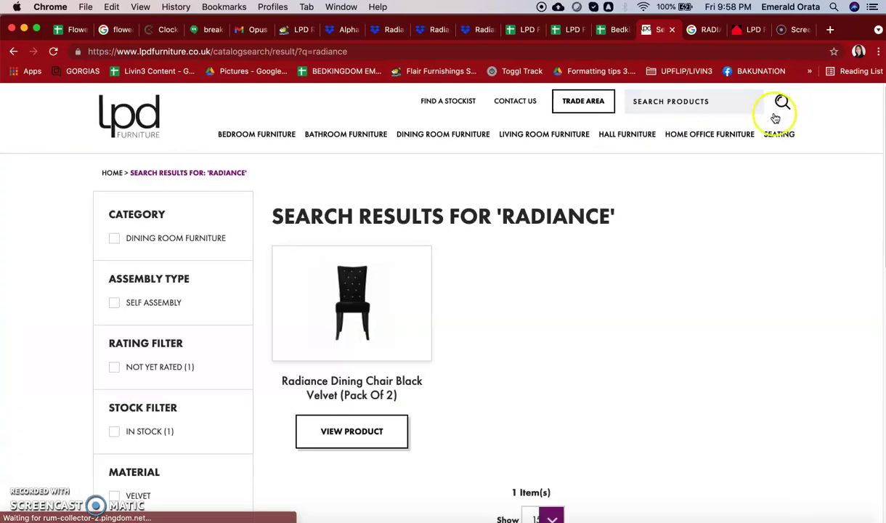
pyautogui.click(364, 432)
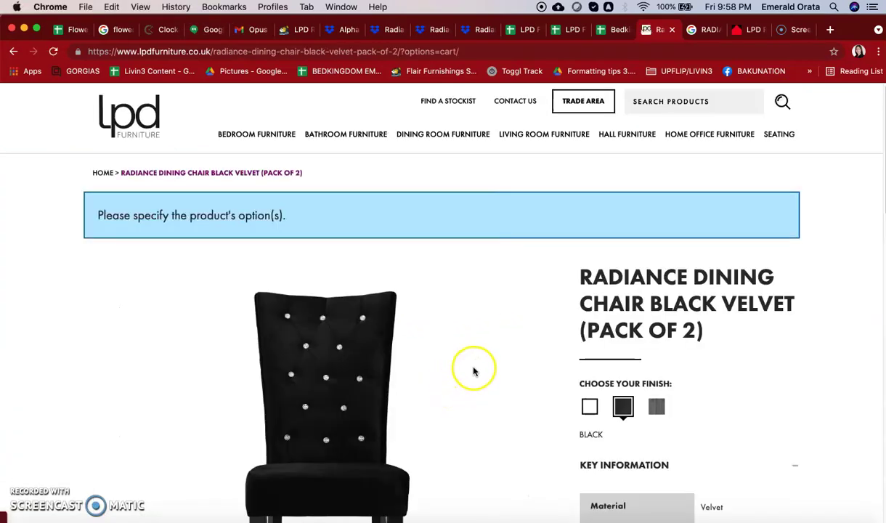
# - Follow the Radiance chair's white finish option, then select the grey finish on the page it opens
pyautogui.scroll(-3, 401, 383)
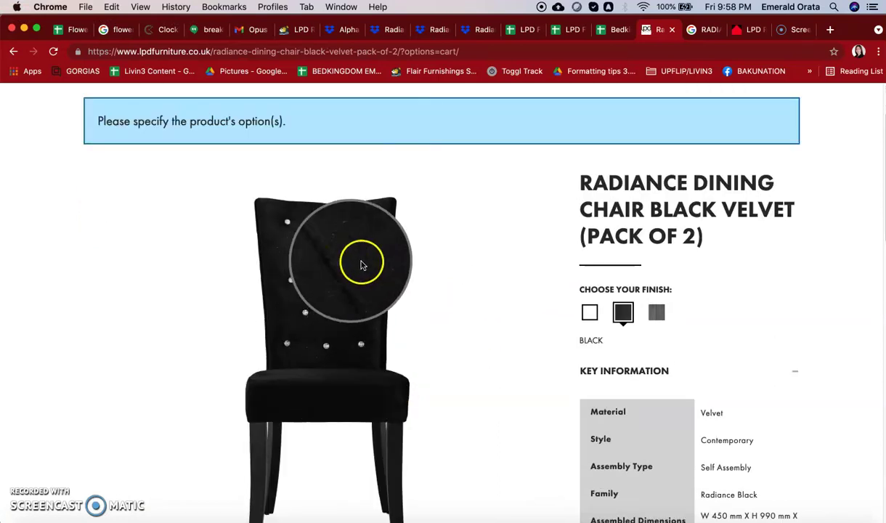
pyautogui.click(590, 315)
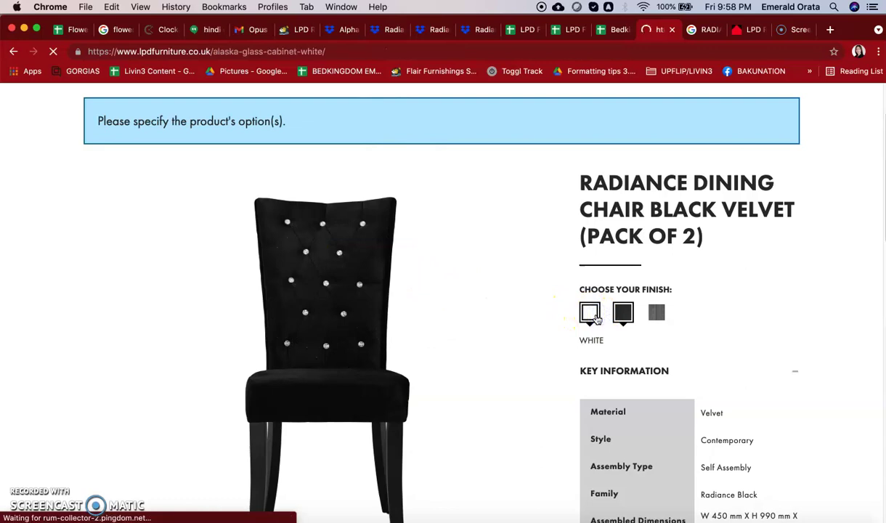
pyautogui.click(625, 320)
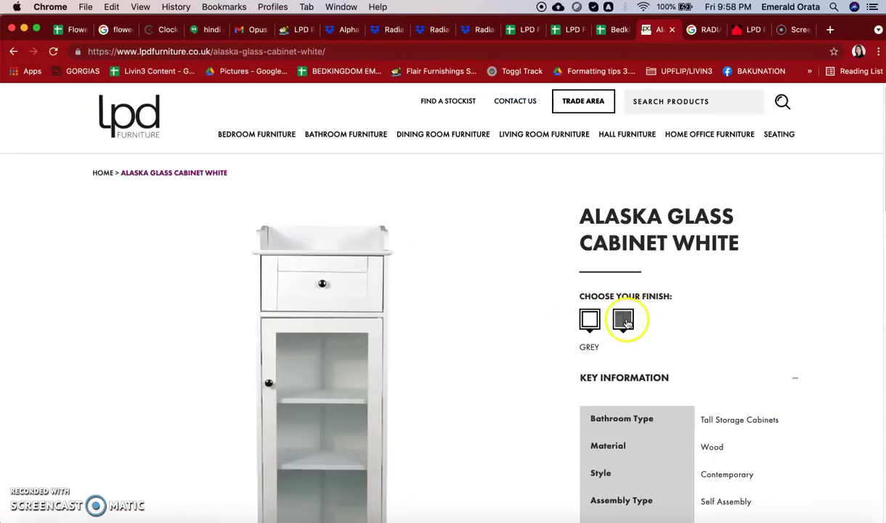